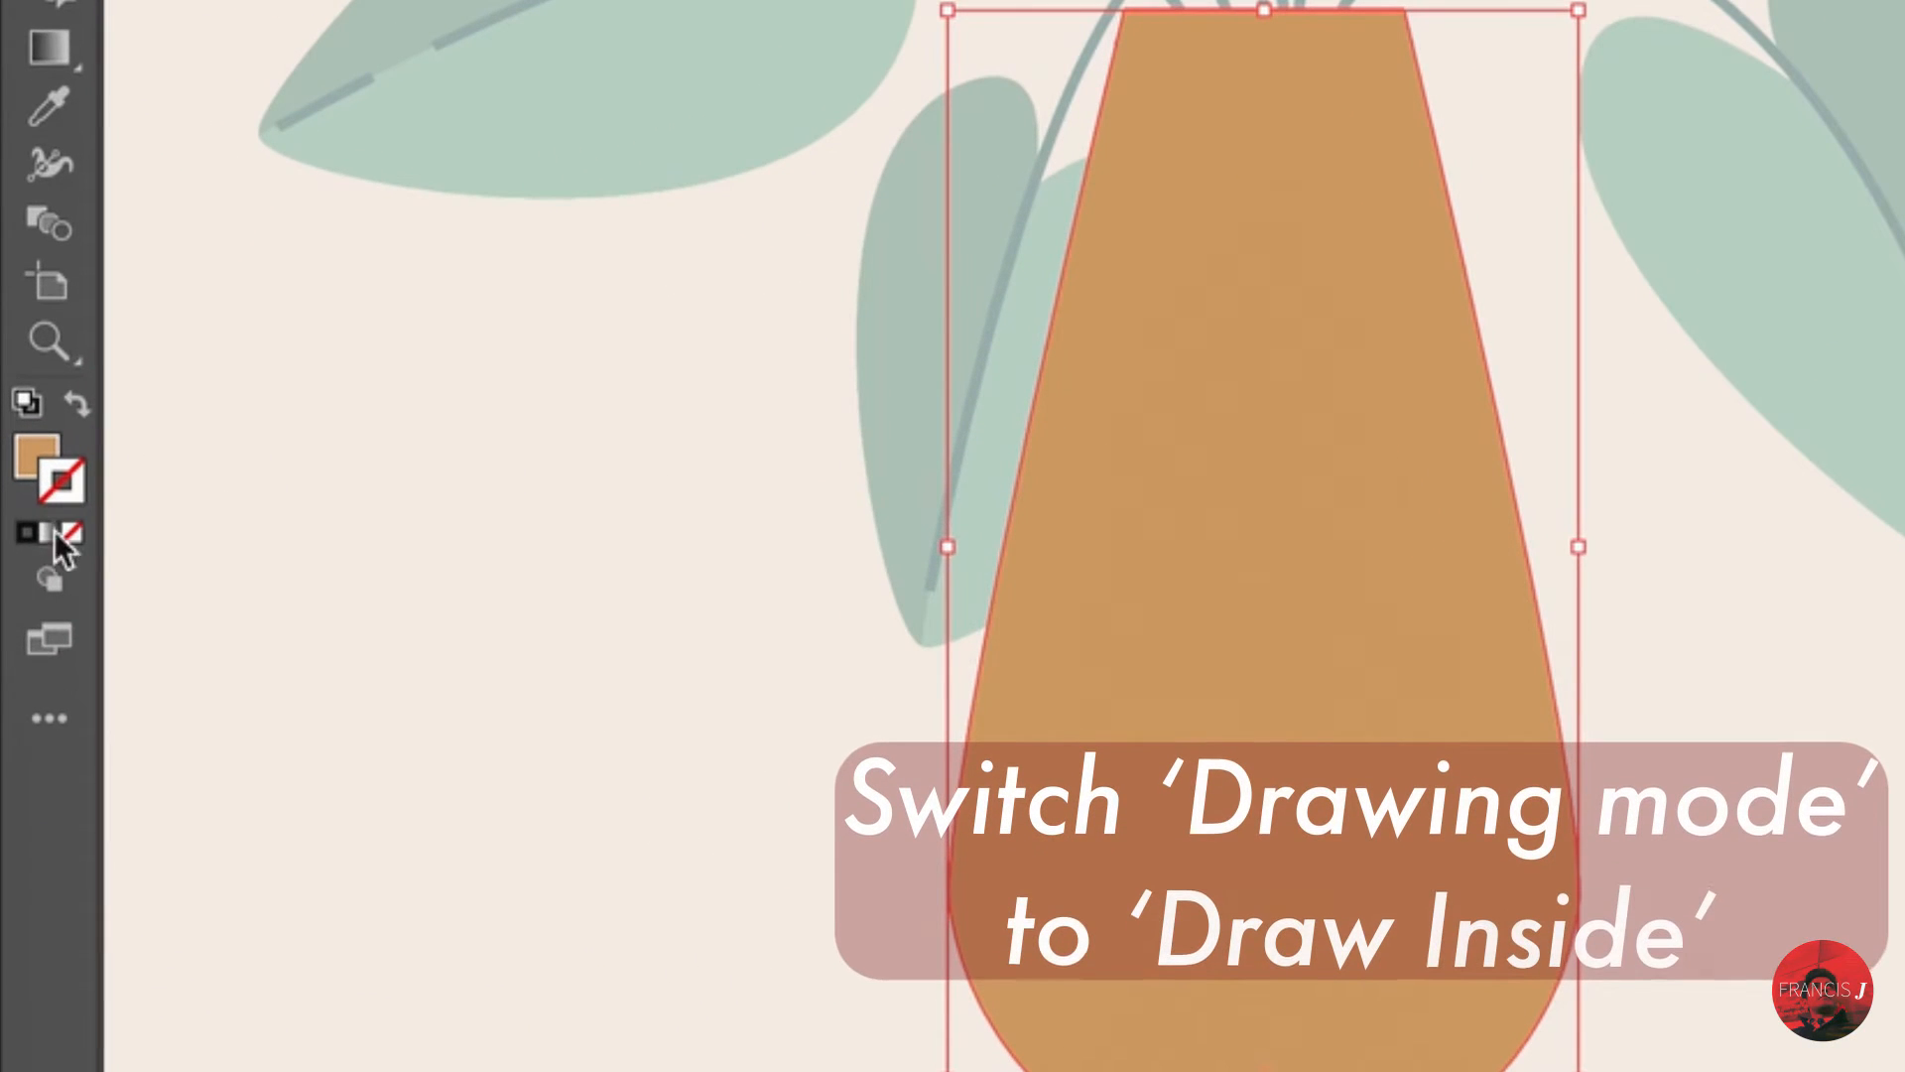
Set the vase shape to Draw Inside mode and activate the Paintbrush Tool
left_click(52, 581)
left_click(135, 701)
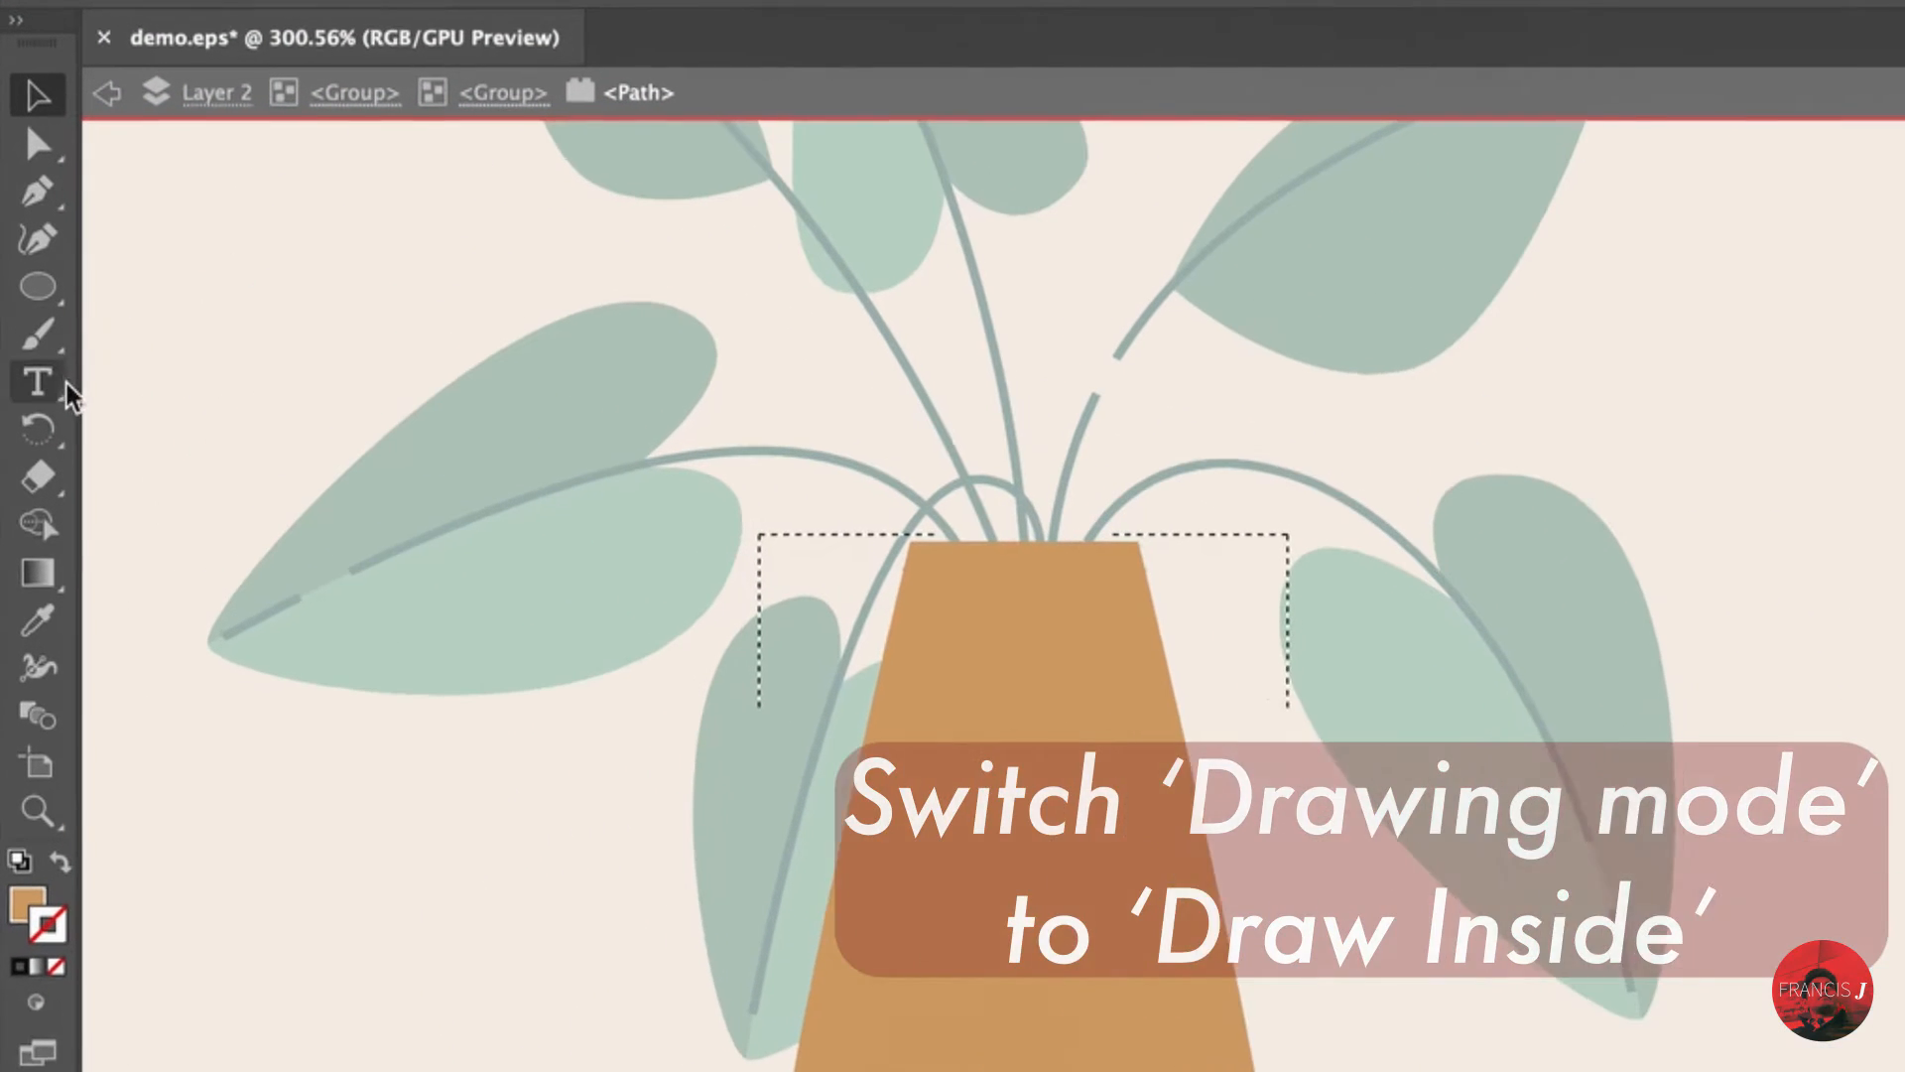
left_click(56, 346)
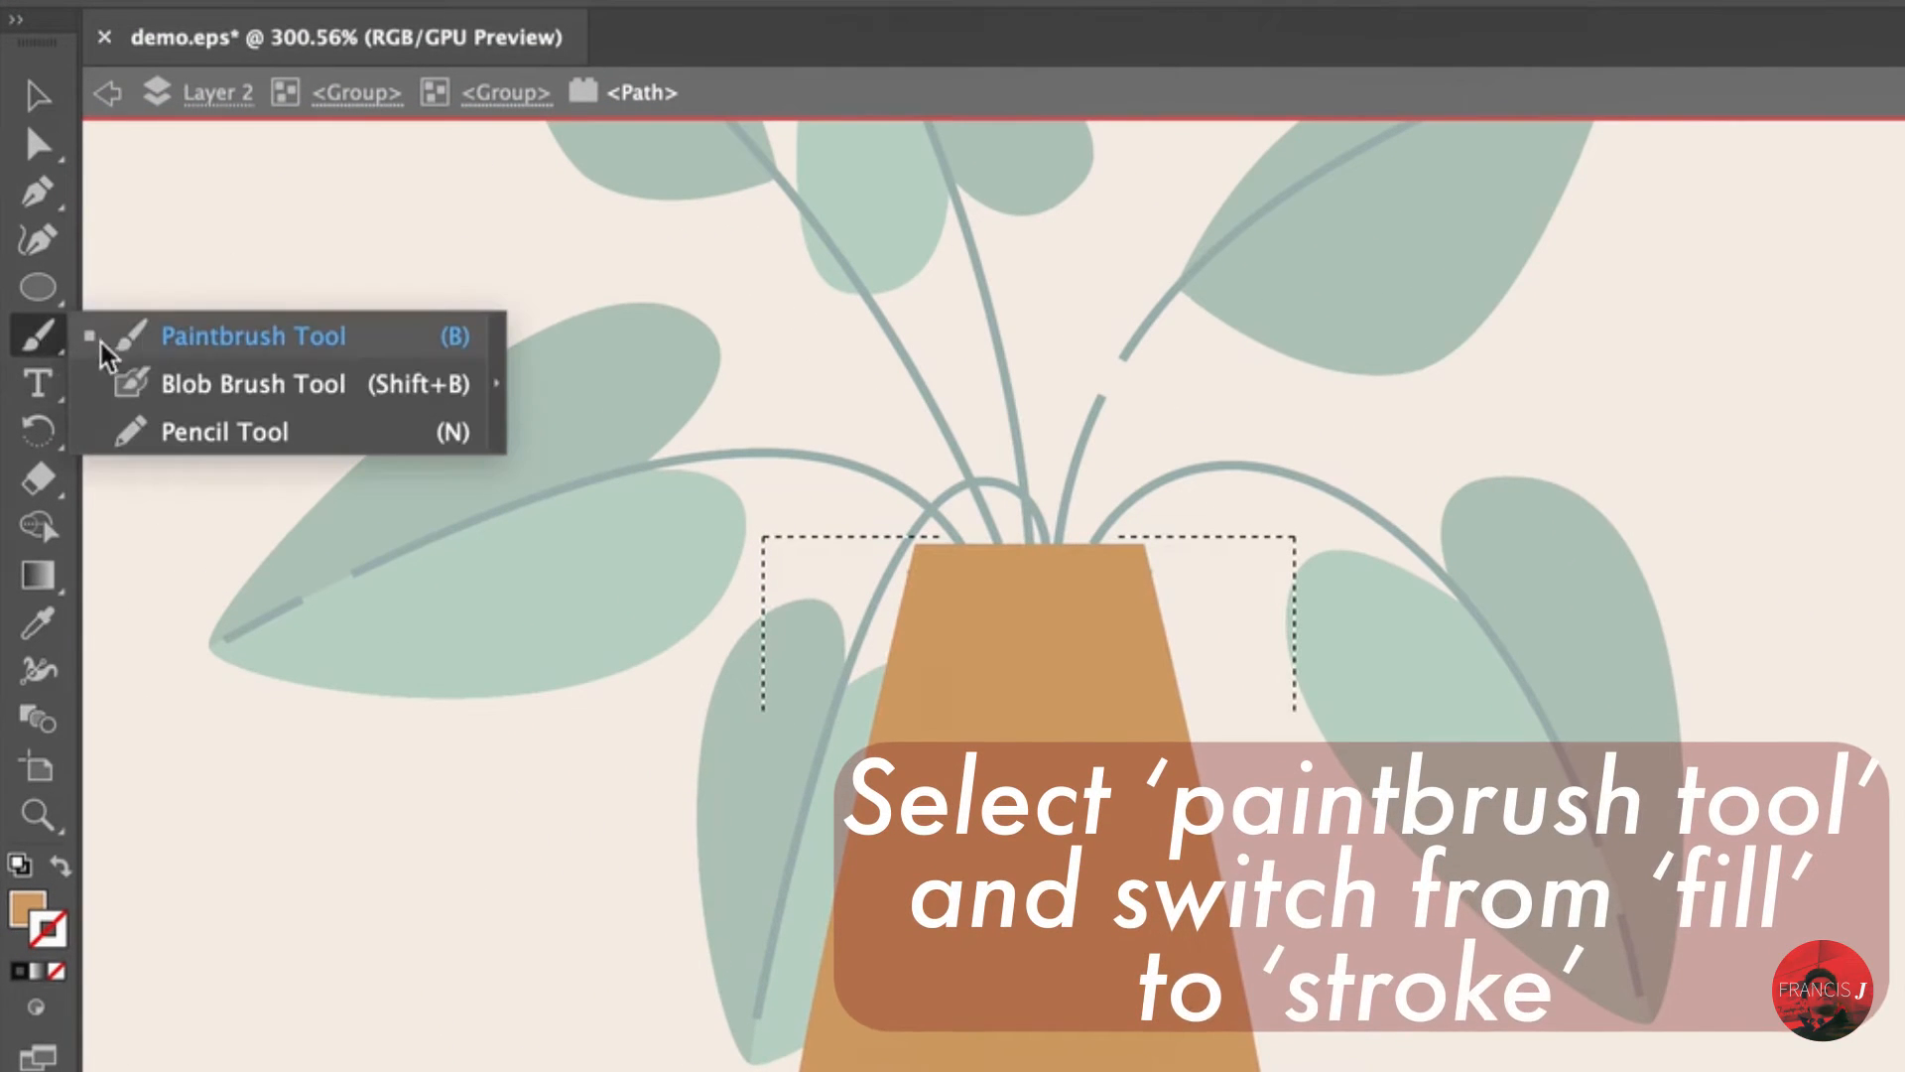
left_click(154, 338)
Swap the vase's fill colour onto the stroke and set the stroke to the lighter orange #e0af7e
left_click(61, 865)
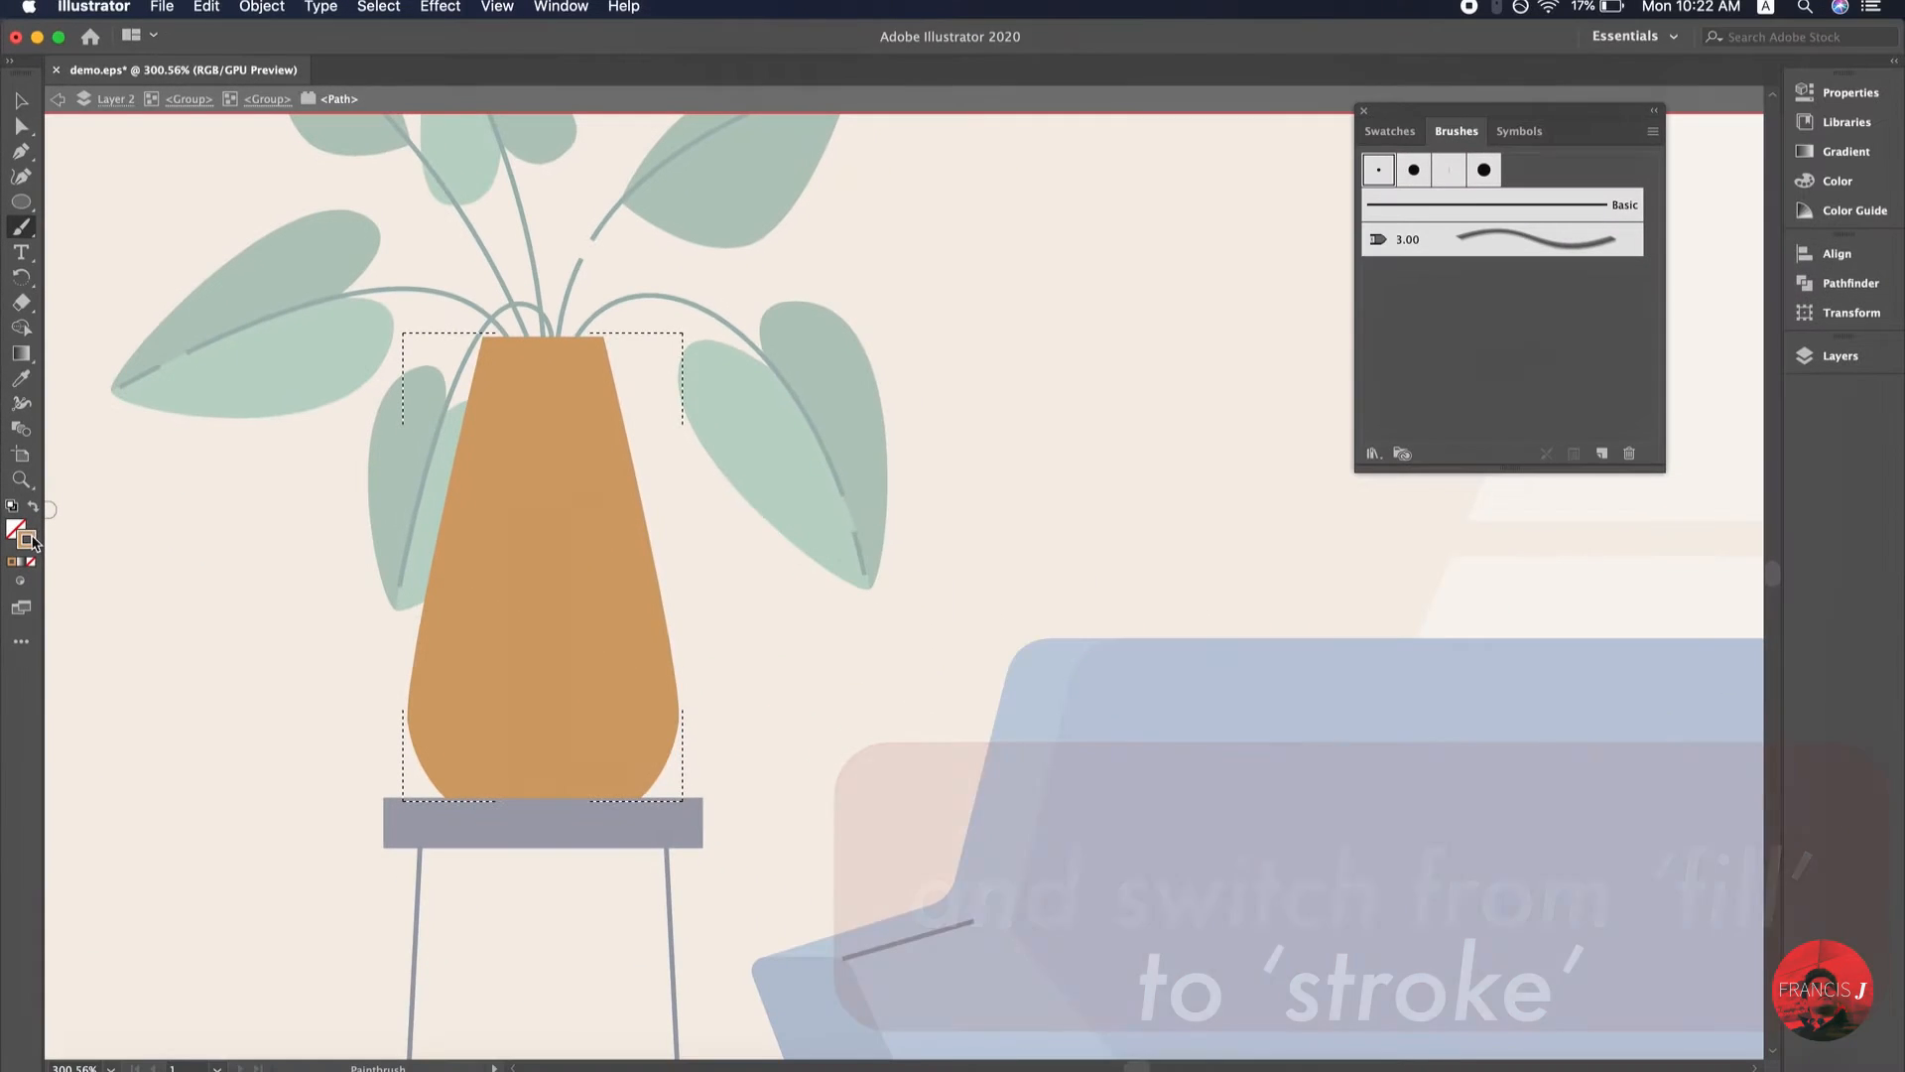
double_click(27, 539)
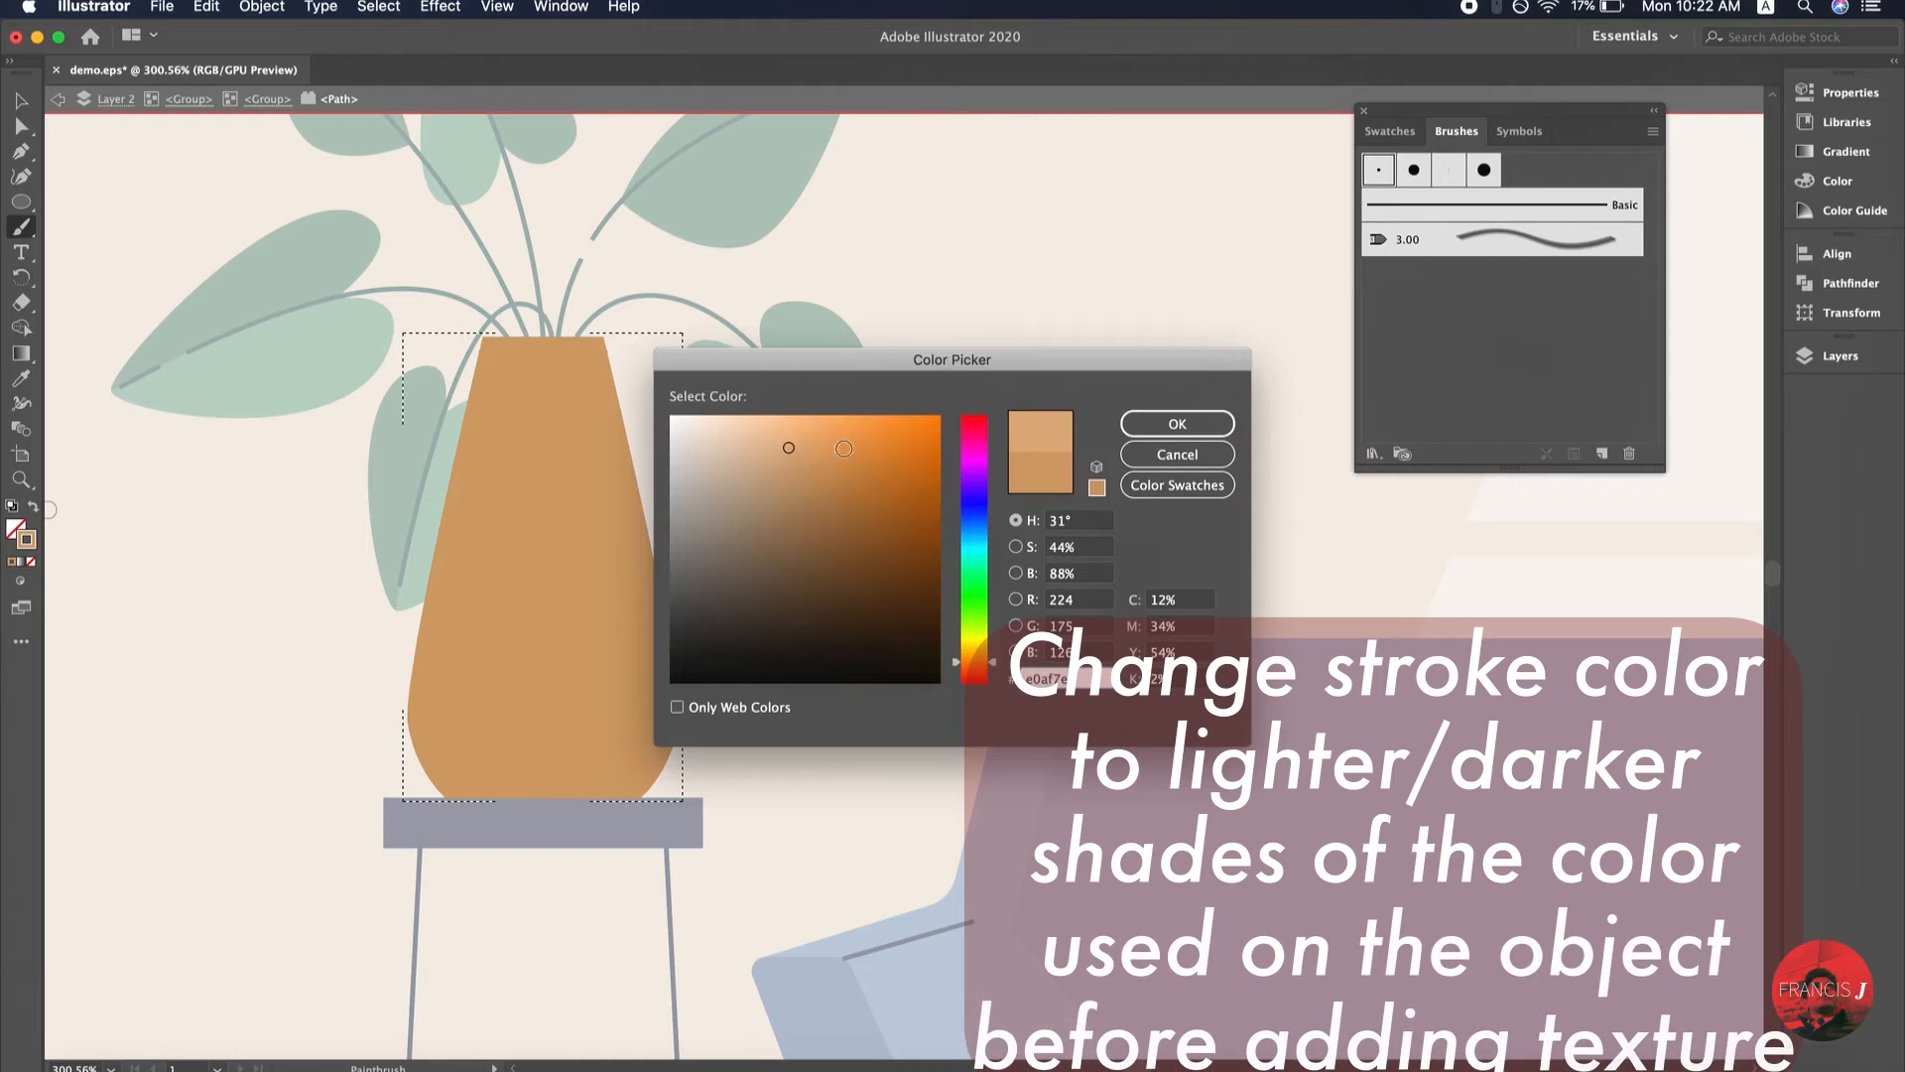
left_click(1151, 429)
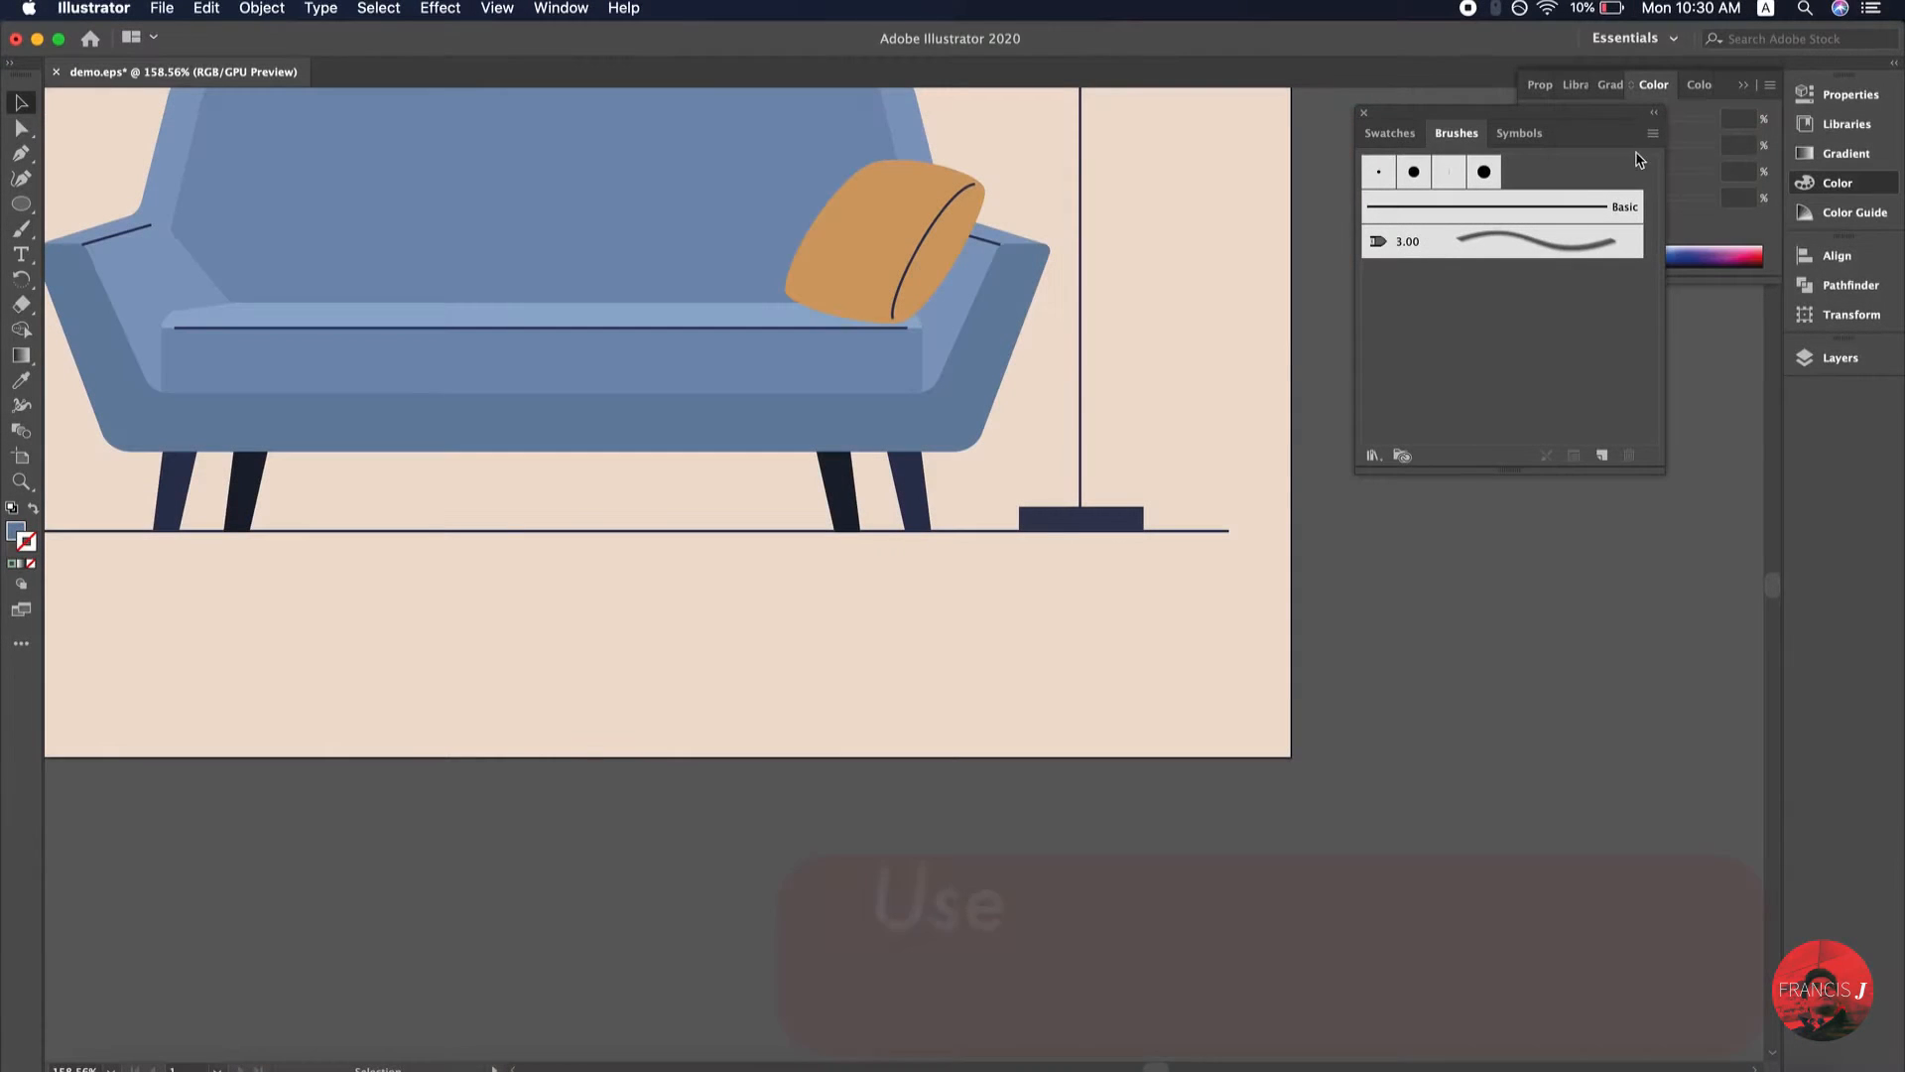
Open the Bristle Brush Library and pick its 6.00 brush and a 3.00 brush
left_click(1654, 133)
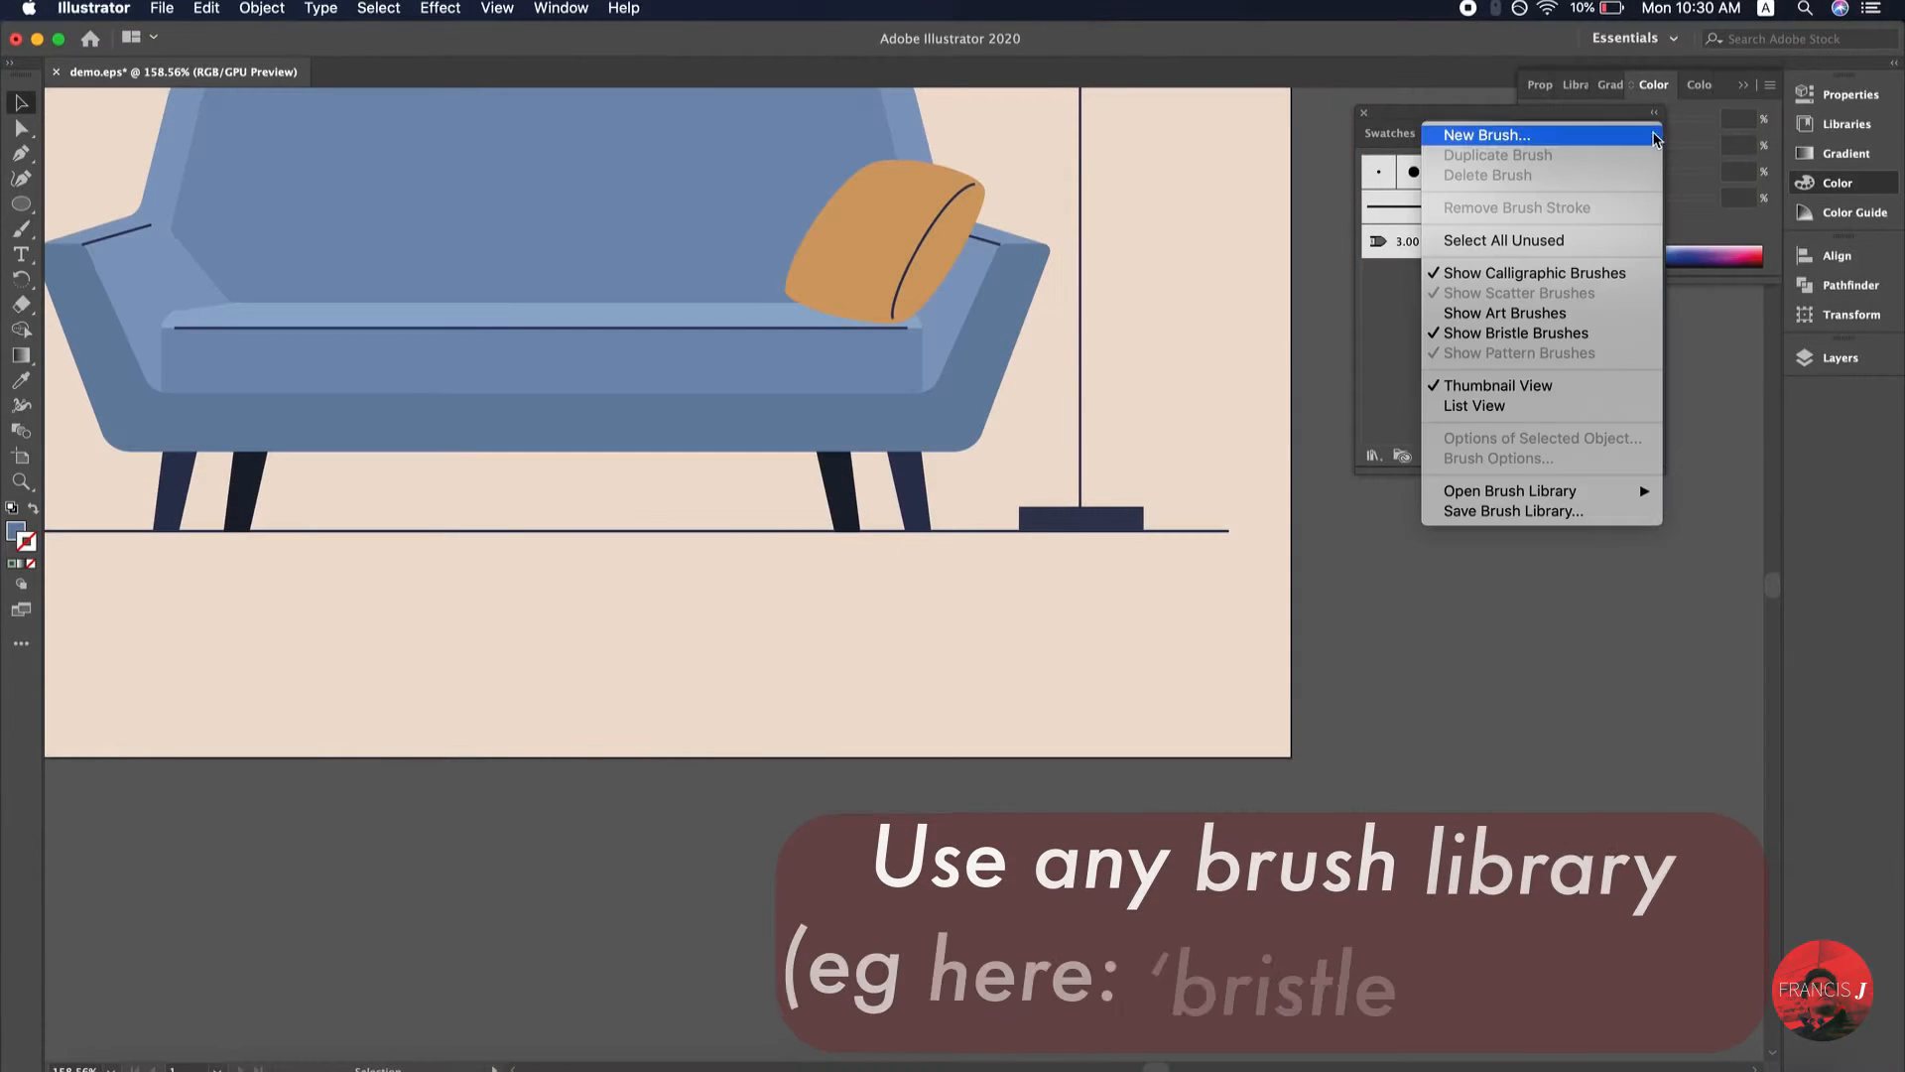
mouse_move(1509, 492)
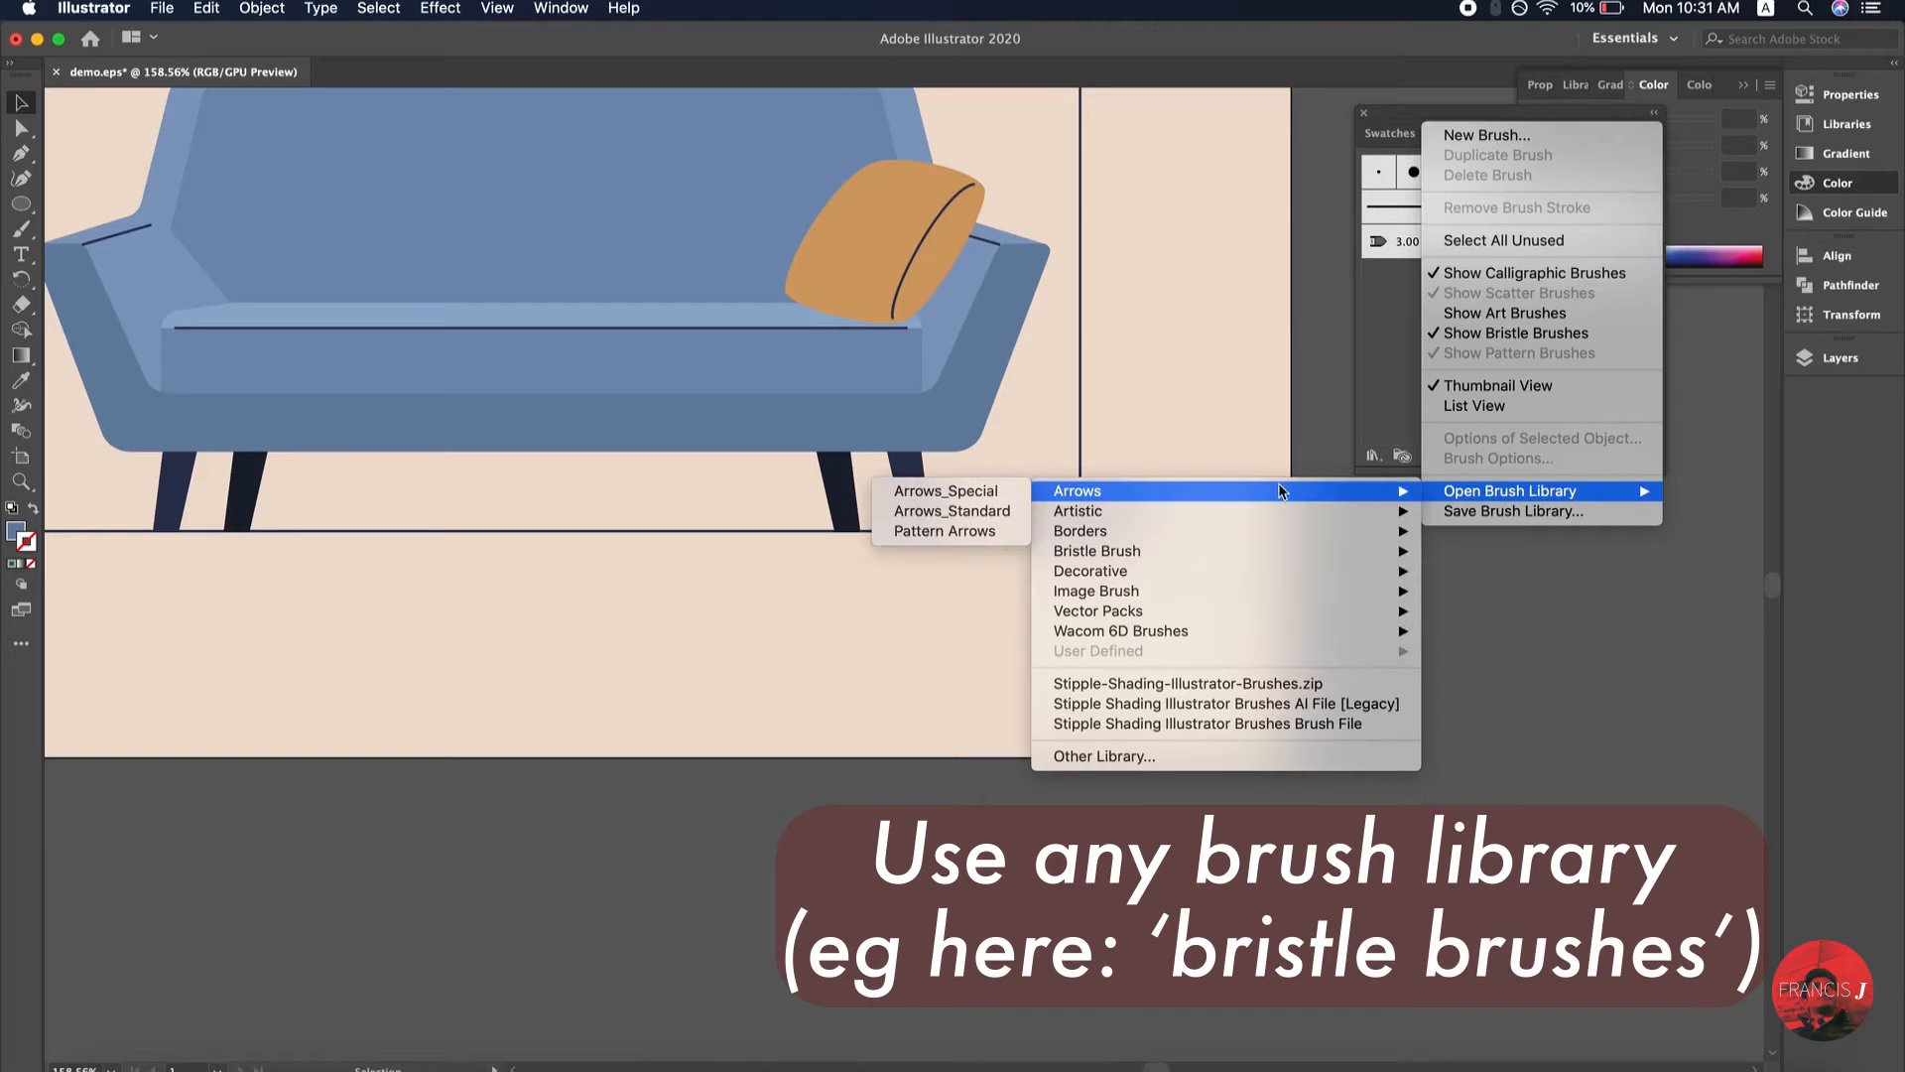
mouse_move(1165, 551)
left_click(963, 551)
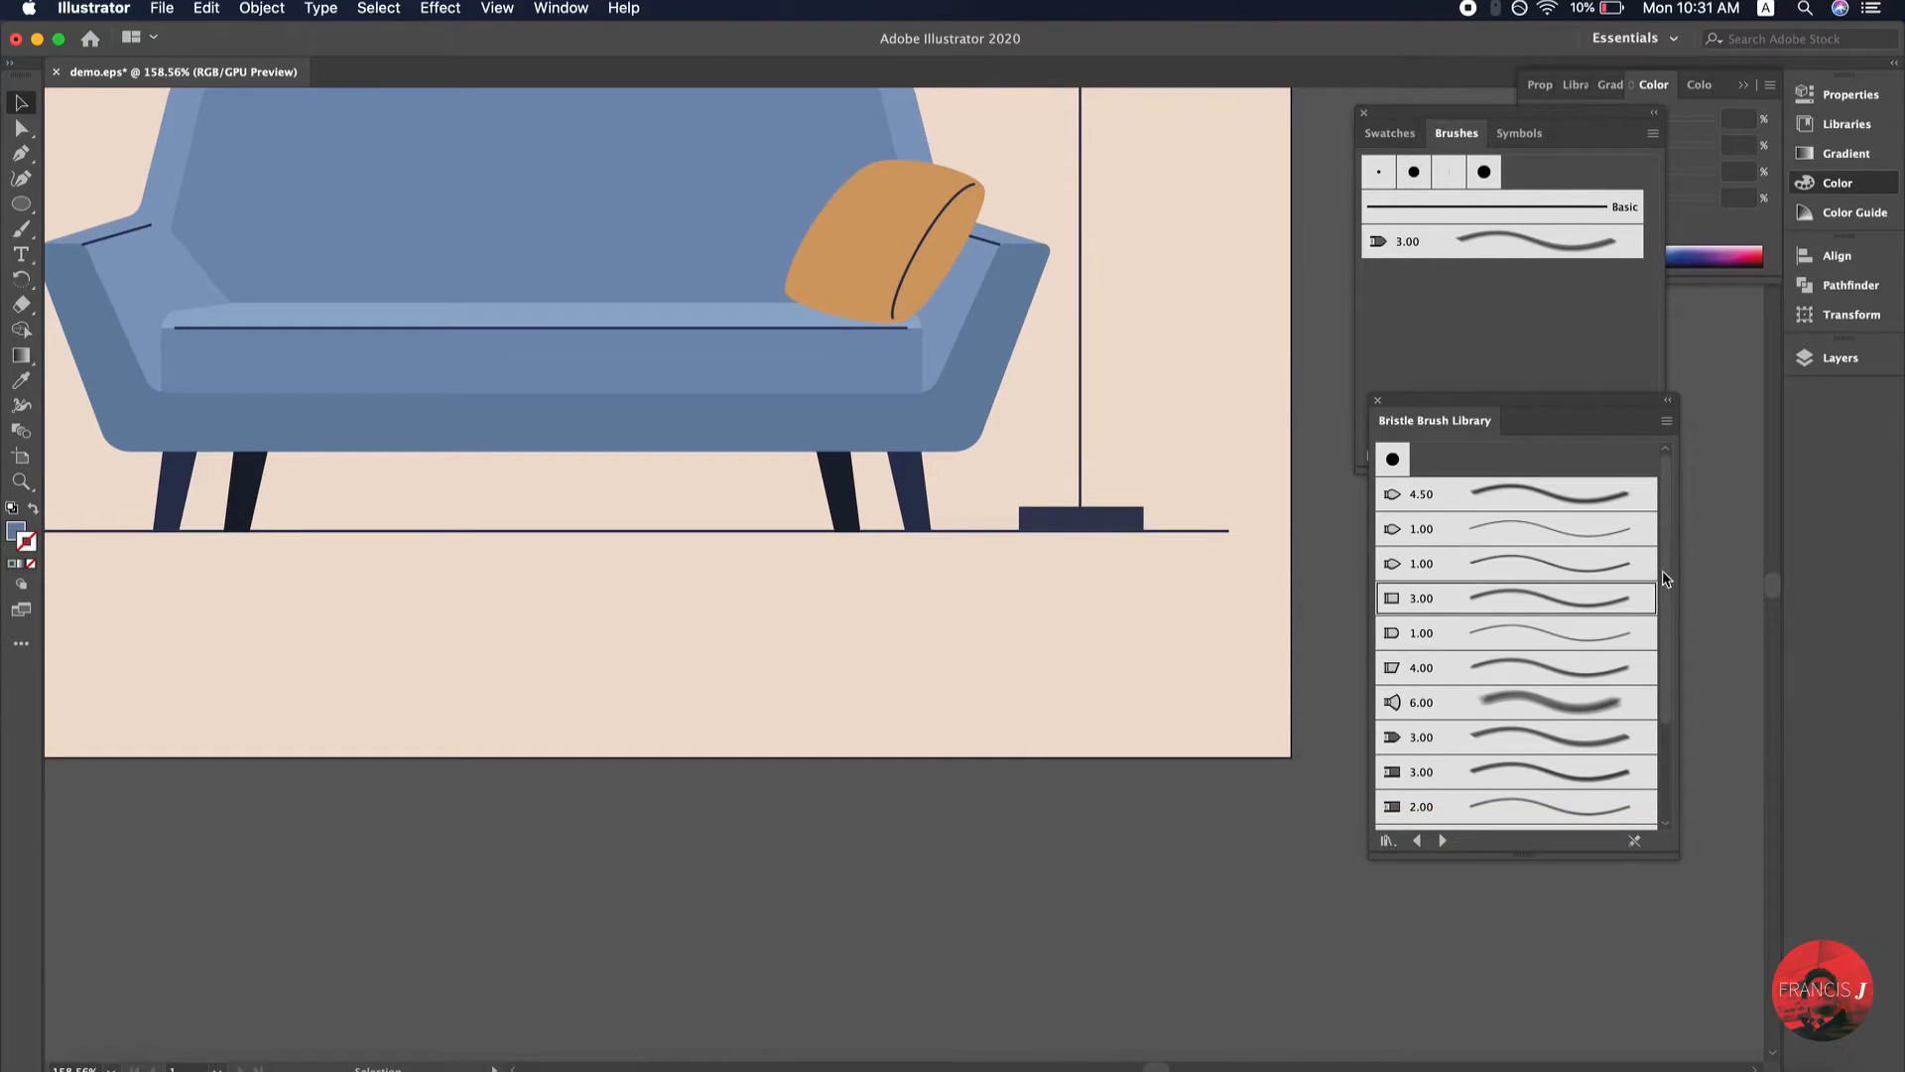
scroll(1528, 610, "down", 3)
left_click(1528, 616)
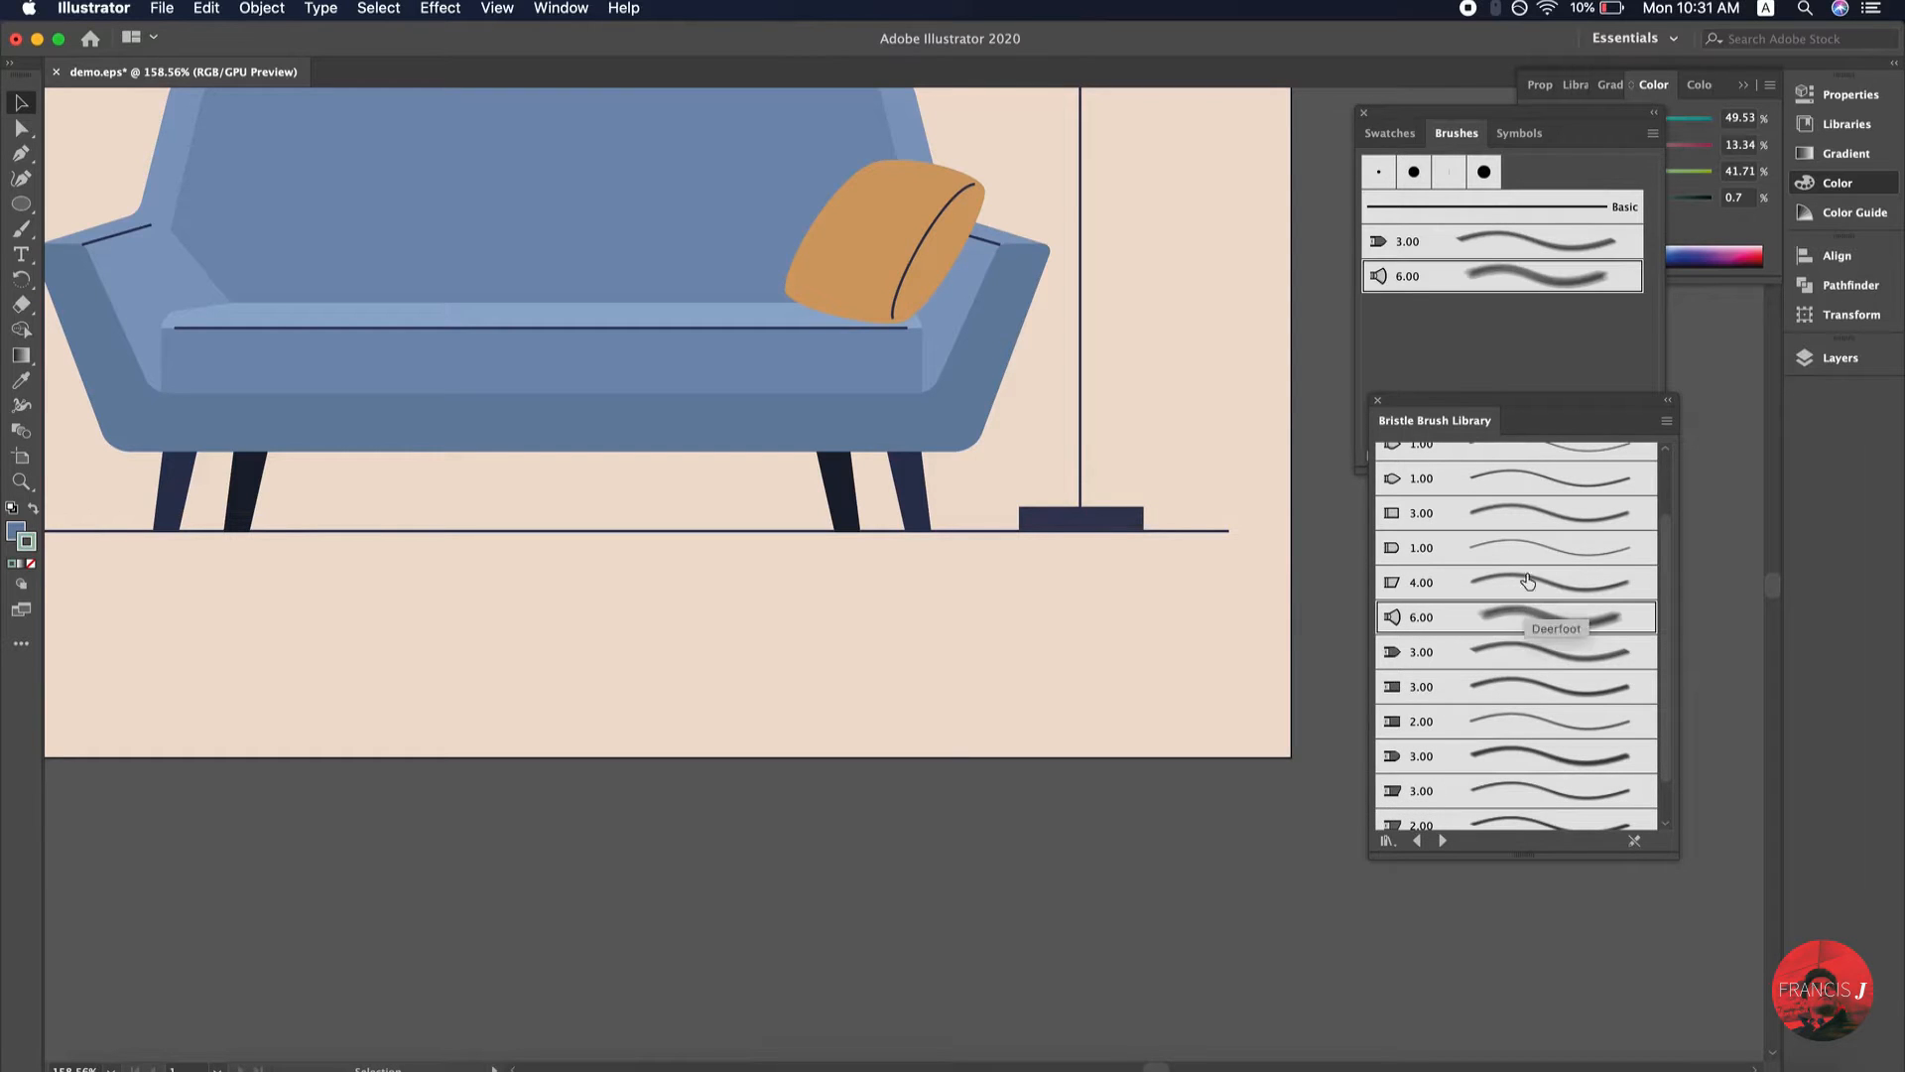
left_click(1498, 755)
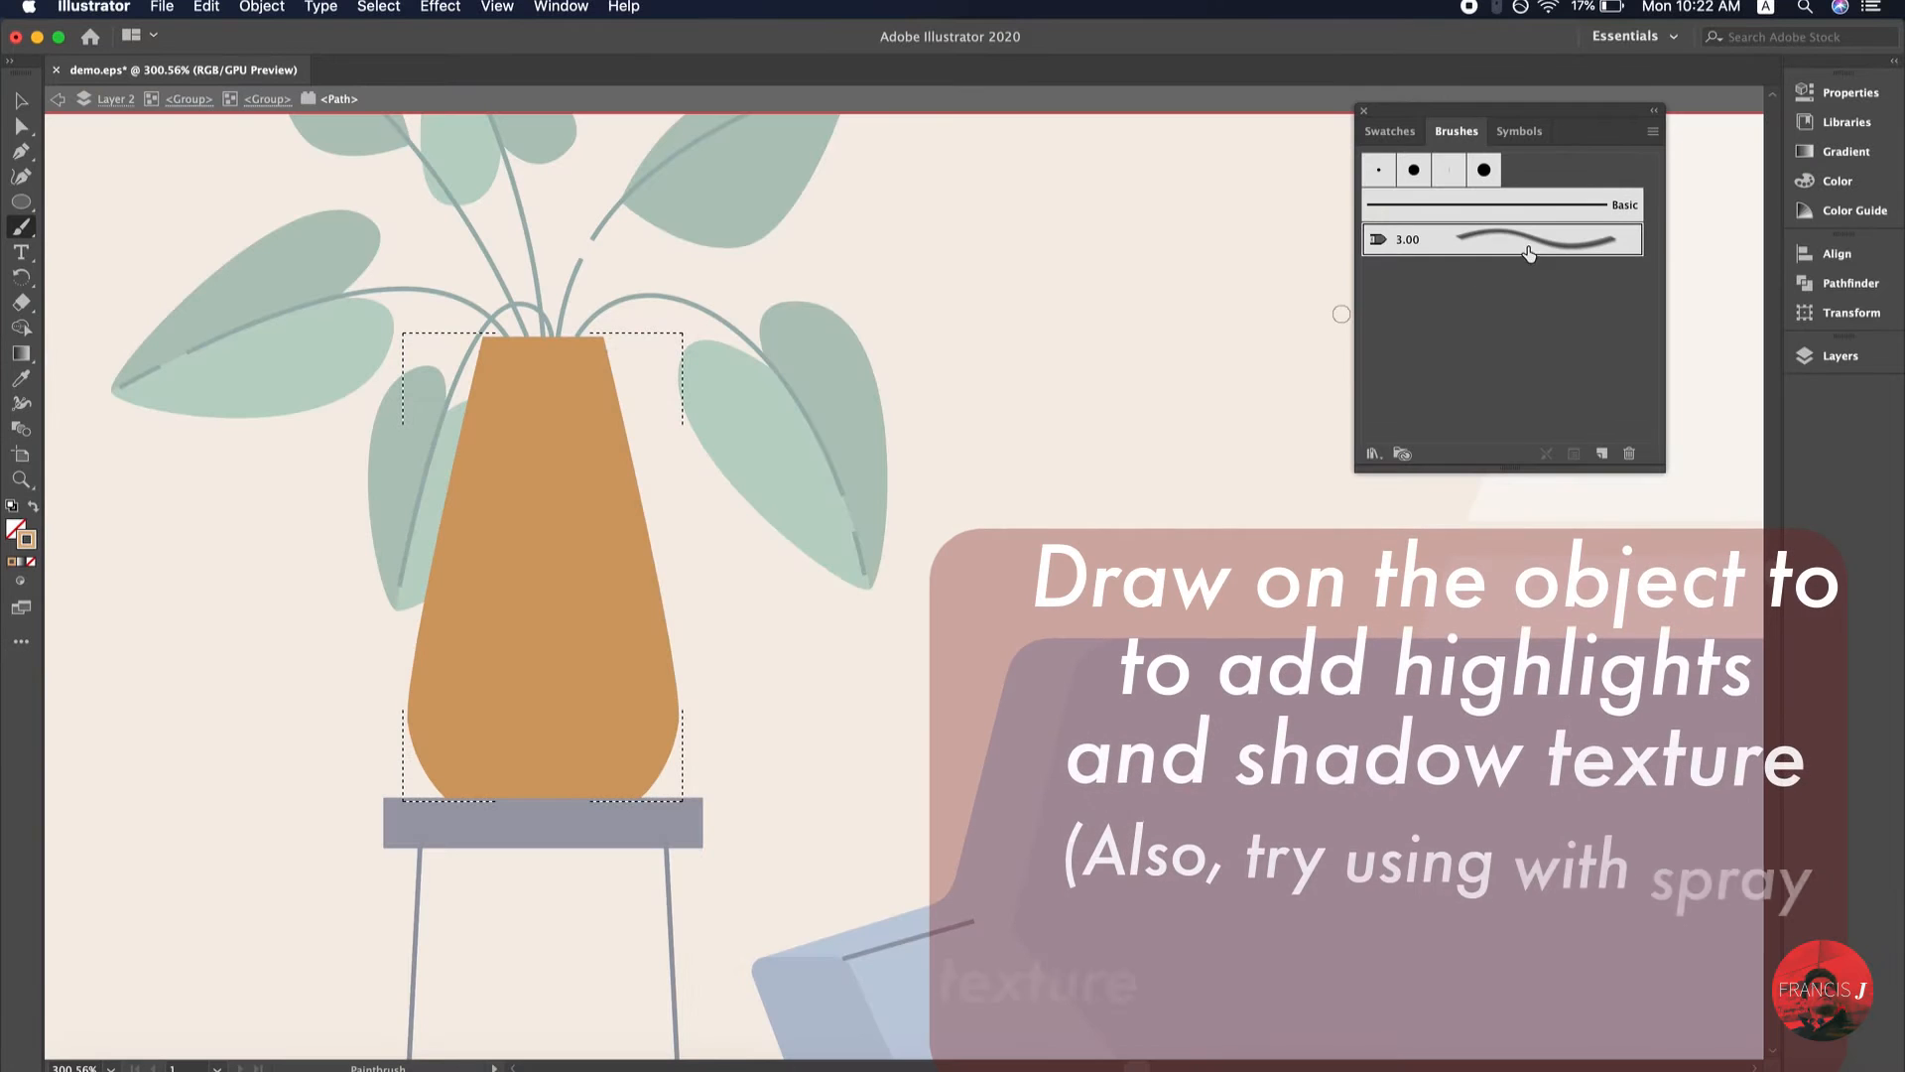
Set the stroke colour to #e5b88f and paint highlight strokes down the left side of the vase
double_click(28, 541)
left_click(772, 439)
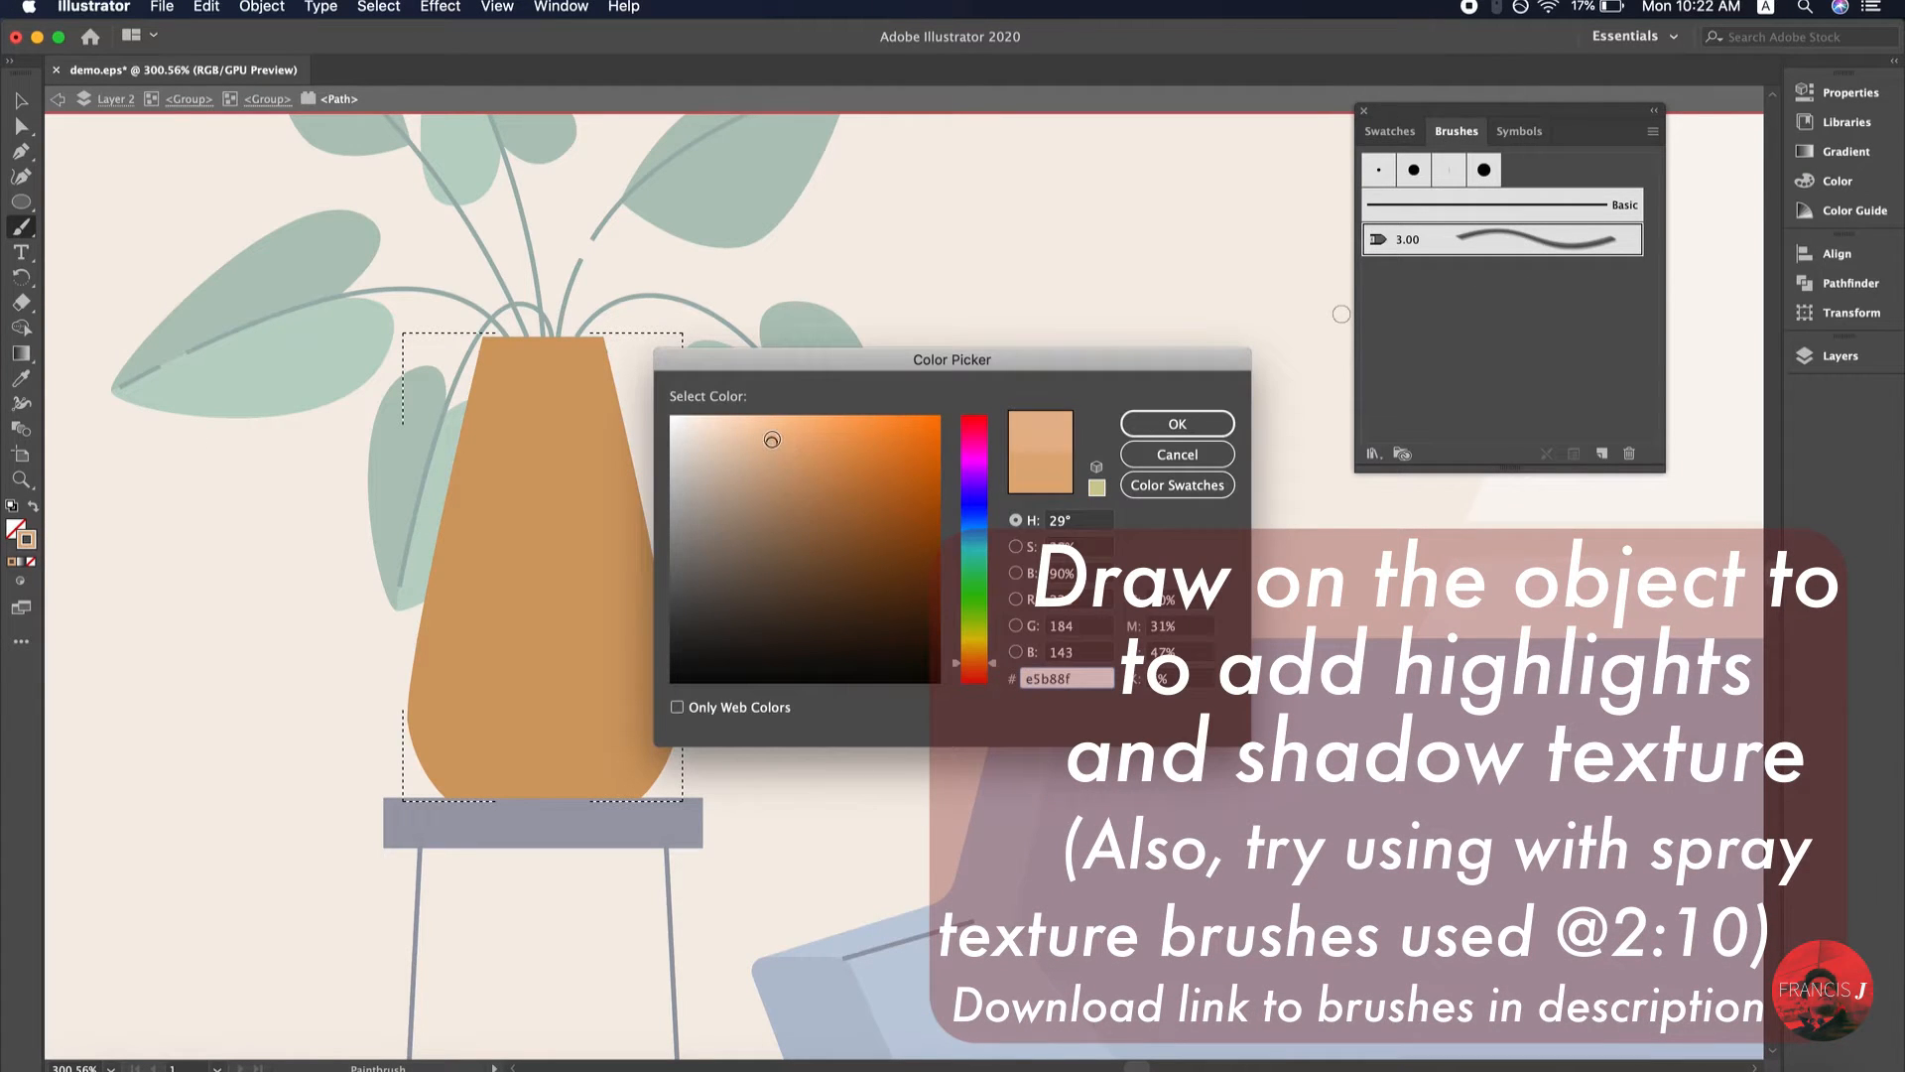
left_click(1179, 427)
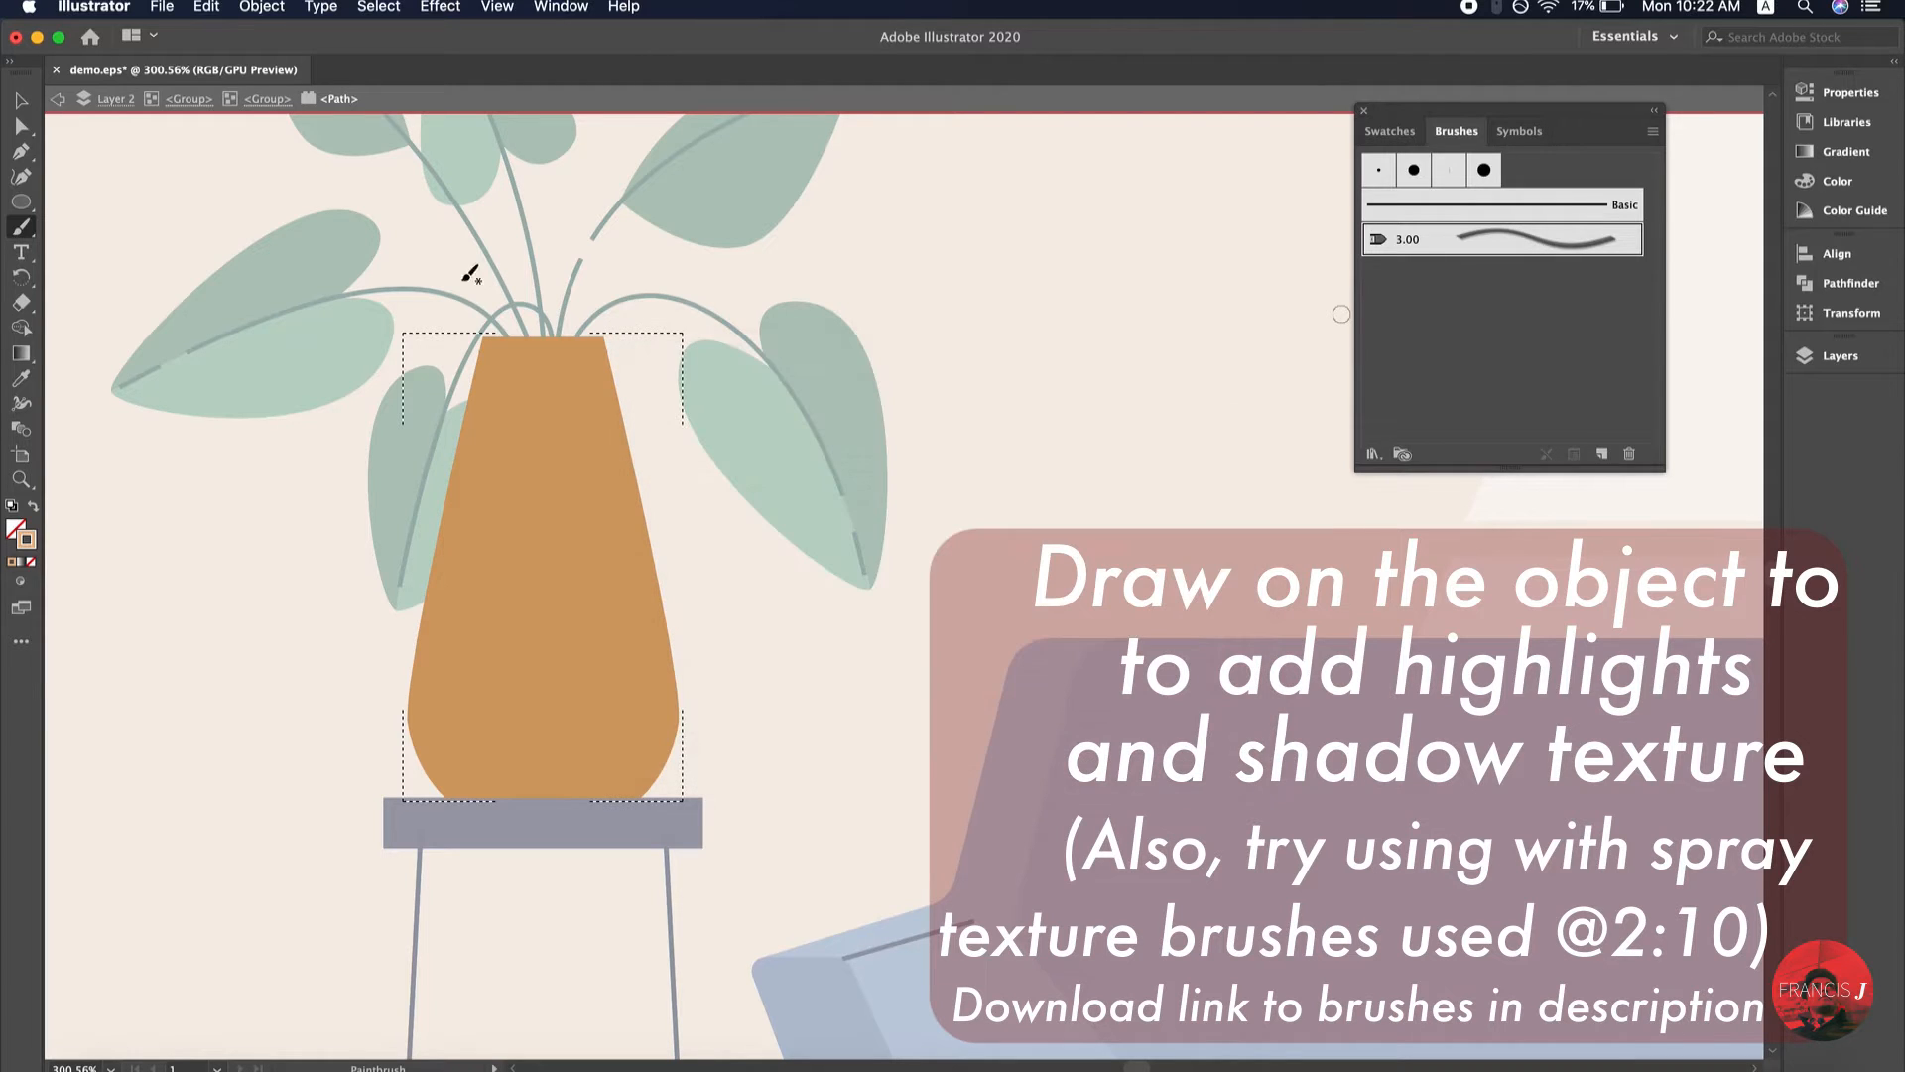
left_click_drag(455, 402, 362, 863)
left_click_drag(433, 701, 382, 663)
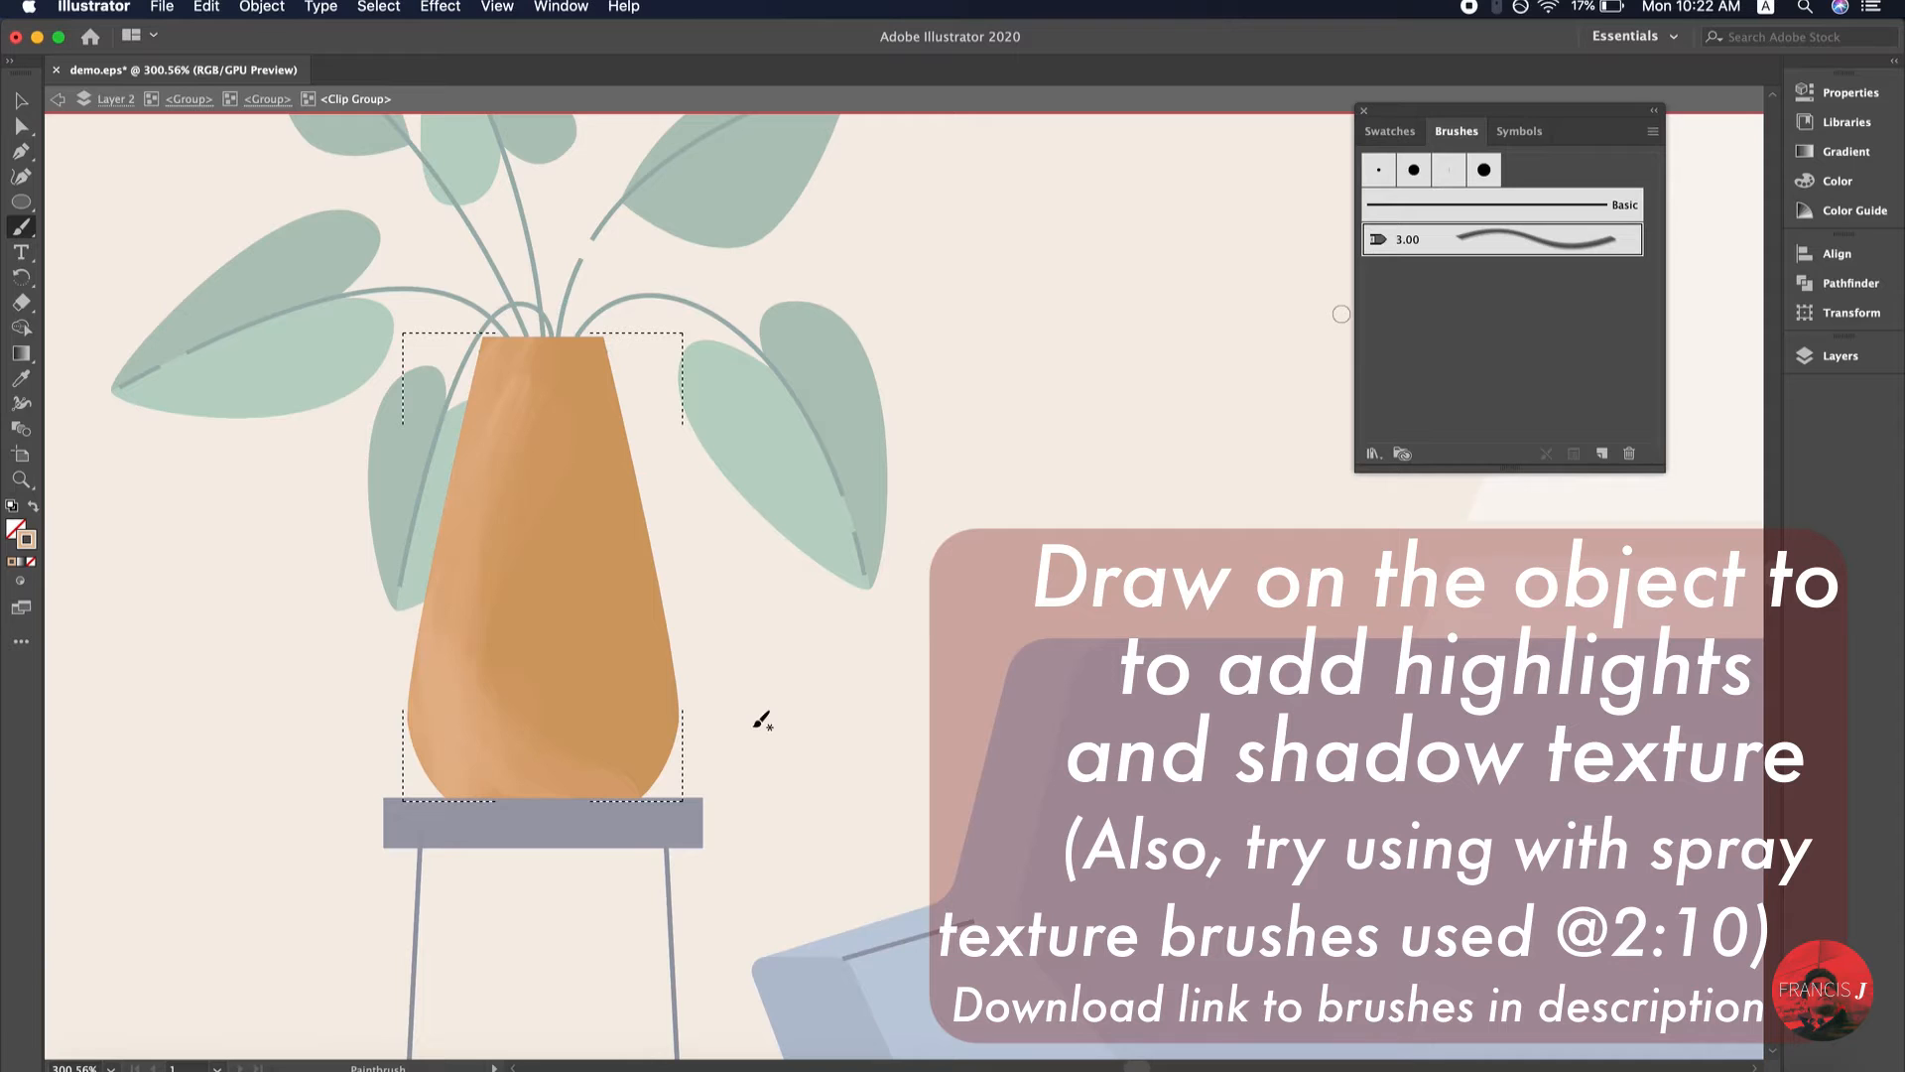
Set the stroke colour to the darker brown #a87e5d and paint shadow strokes down the right side of the vase
double_click(28, 546)
left_click(793, 507)
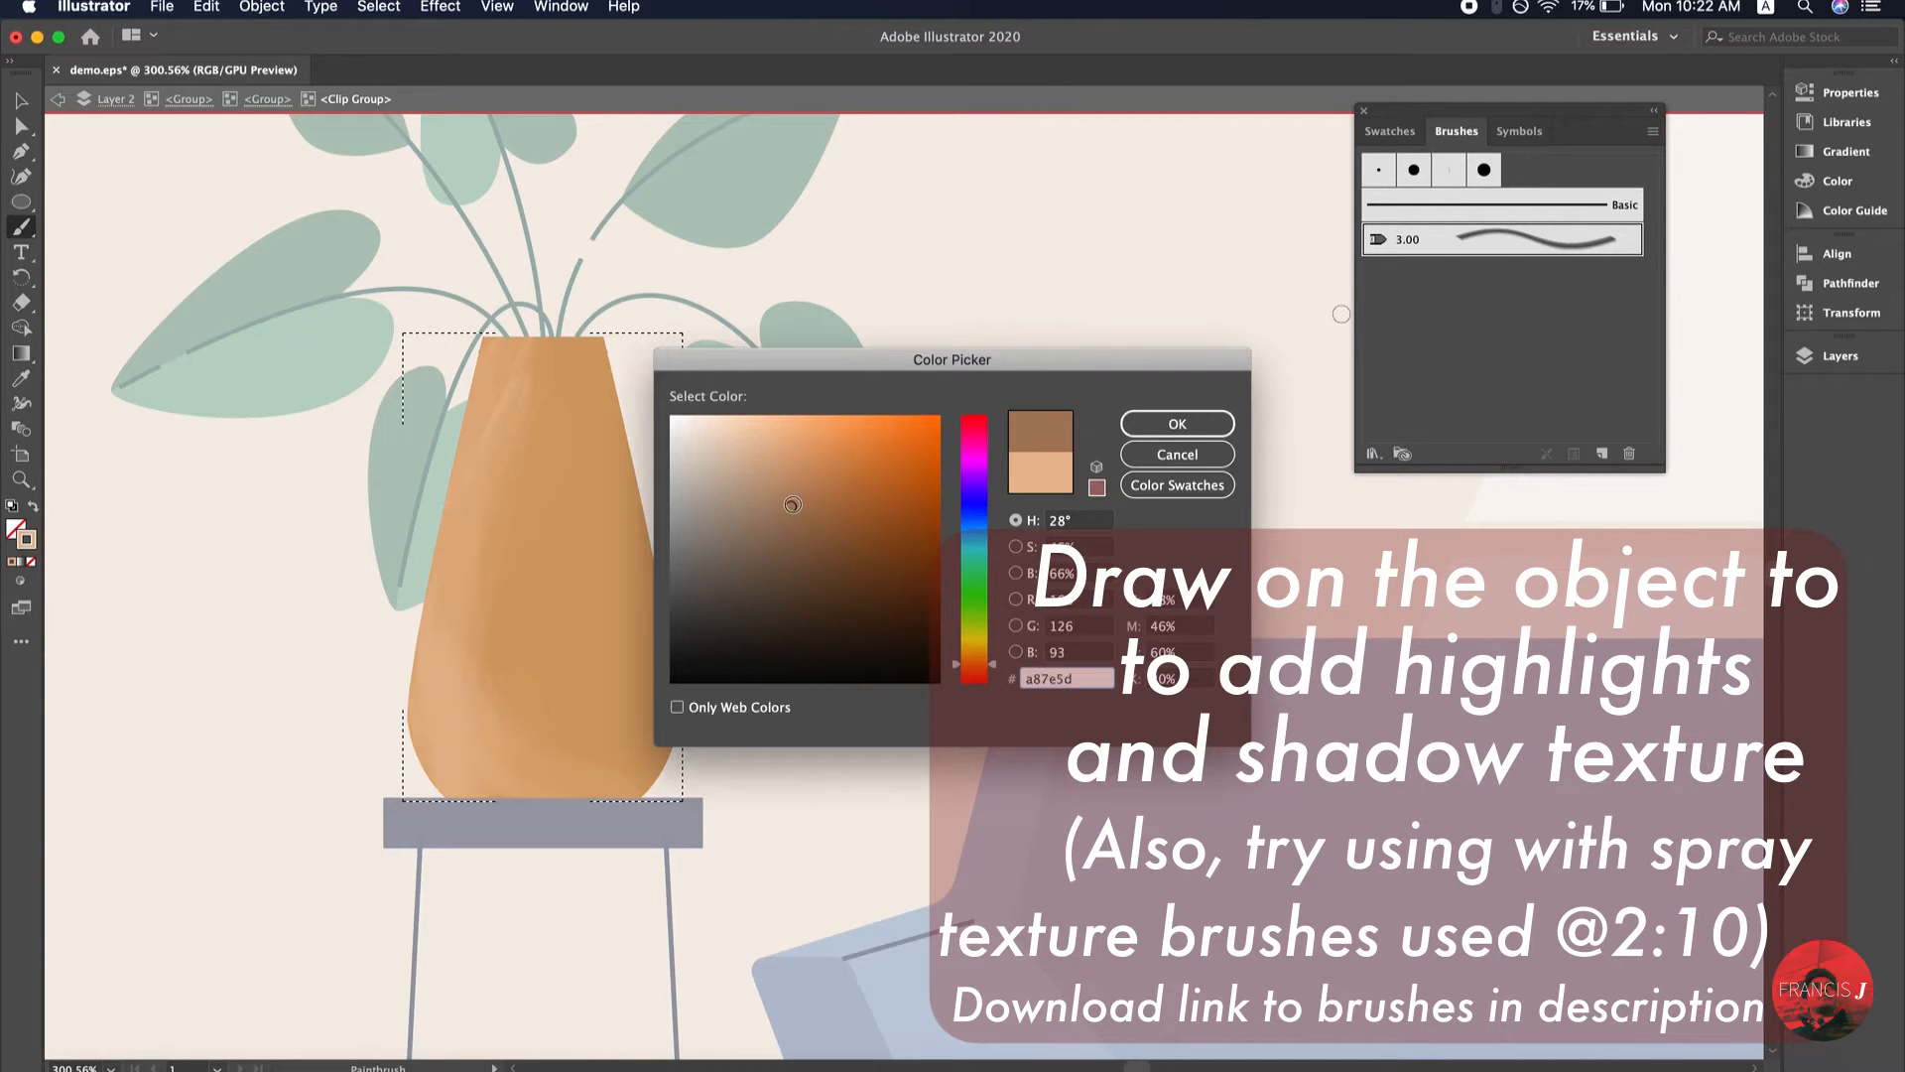
left_click(1181, 424)
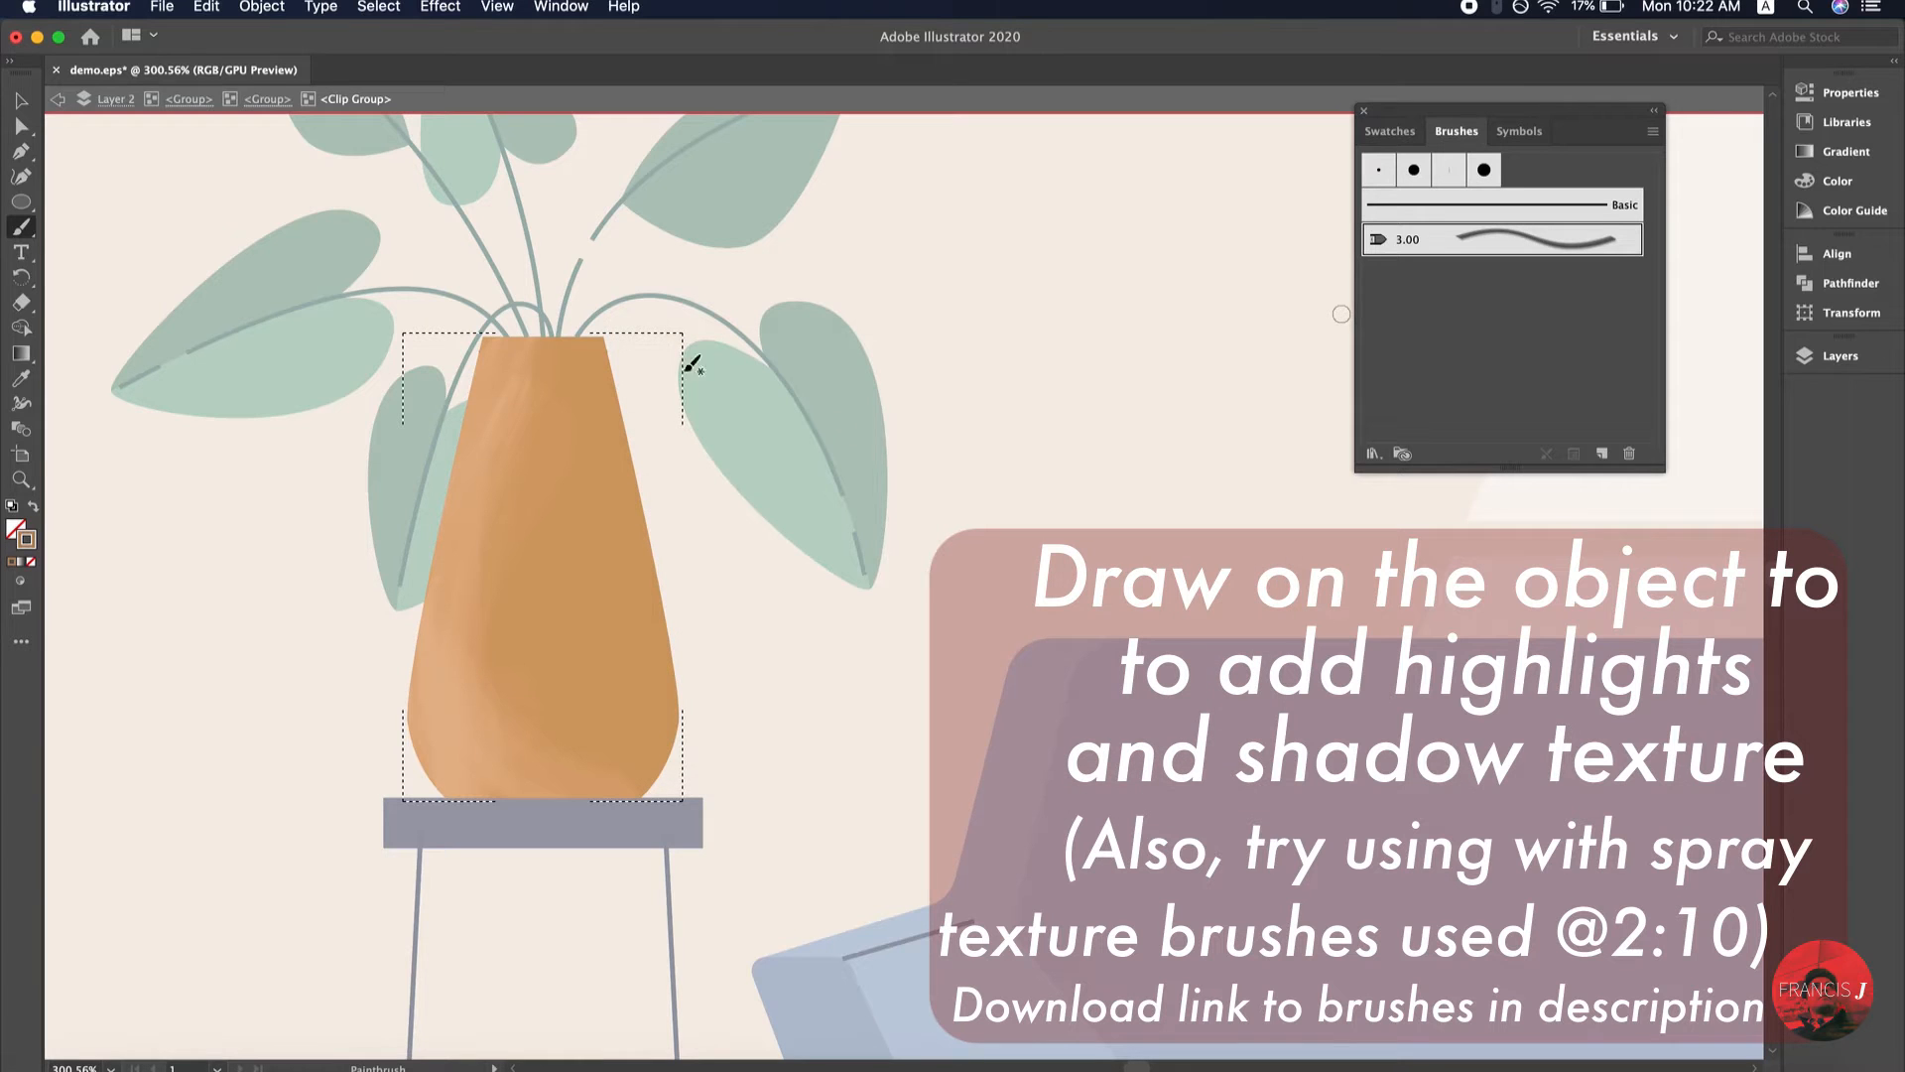
left_click_drag(623, 469, 598, 789)
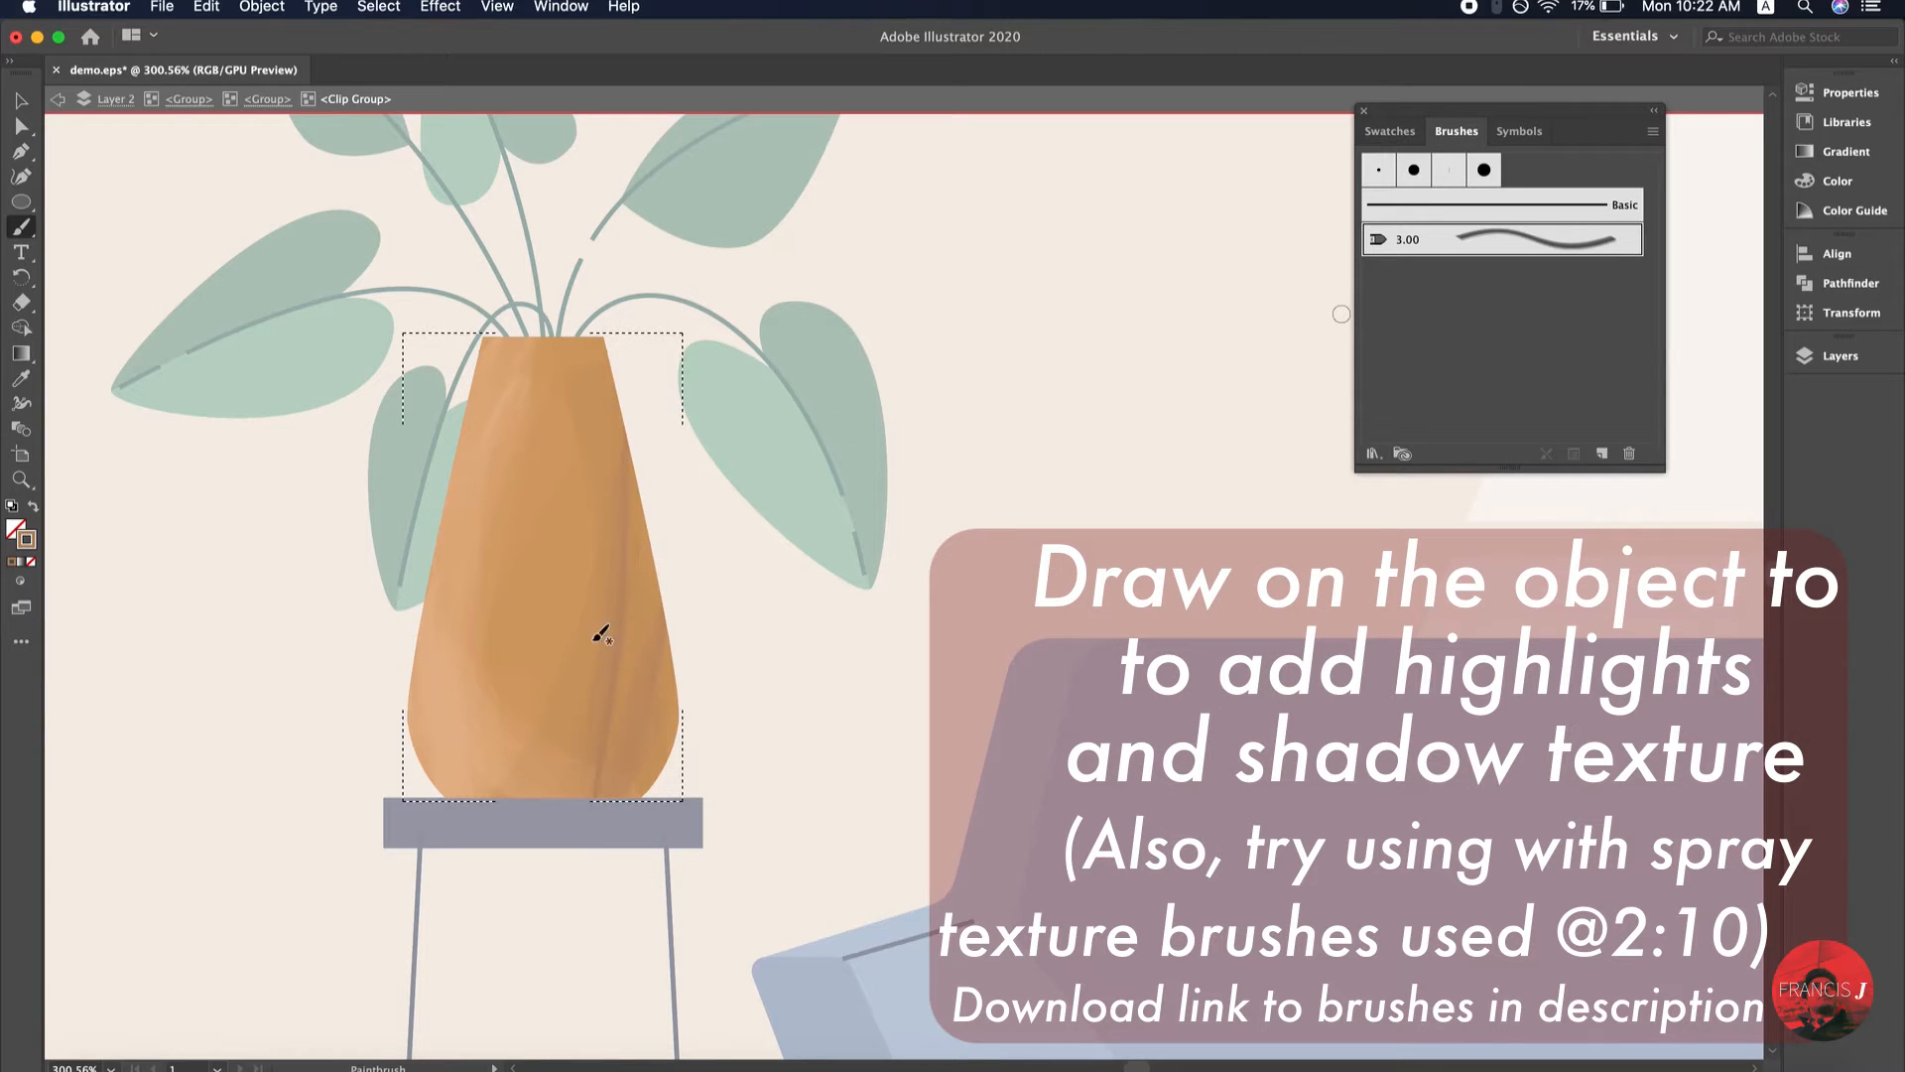
left_click_drag(666, 436, 572, 852)
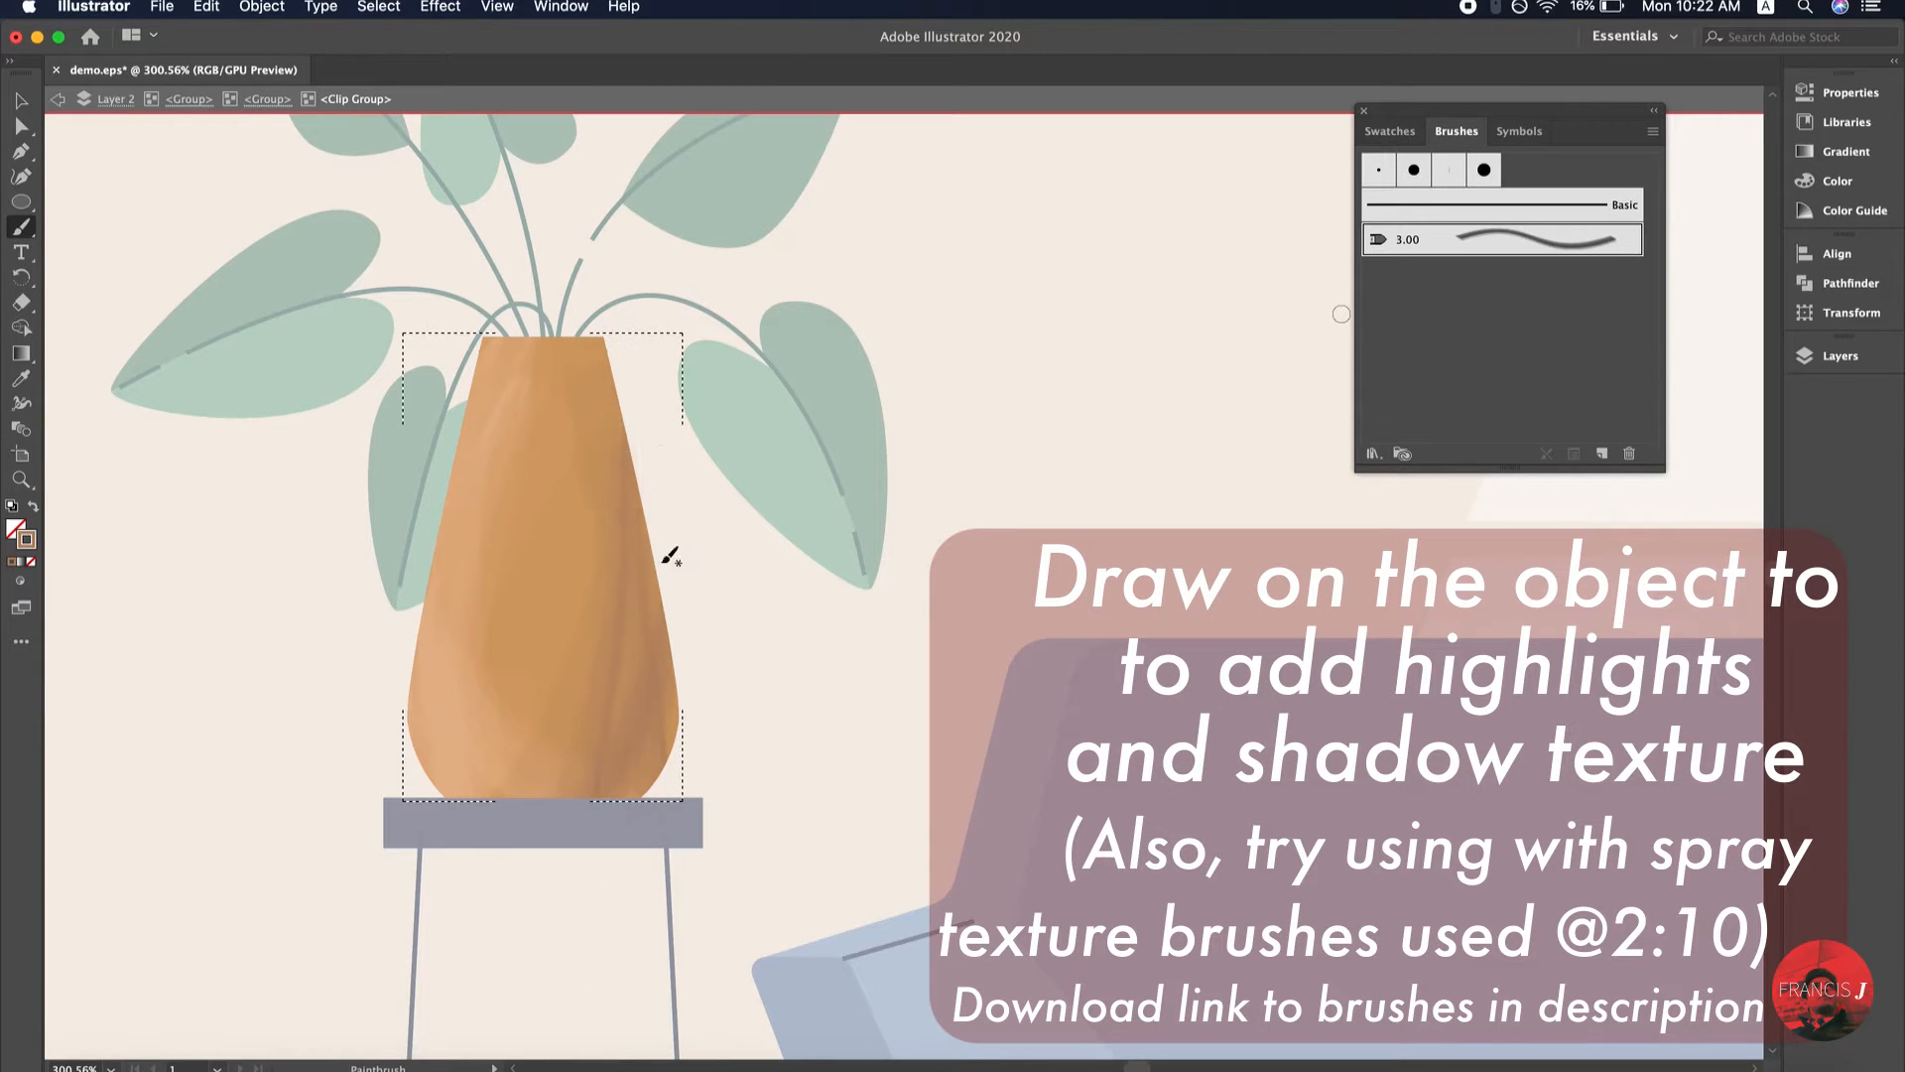
left_click_drag(619, 366, 579, 892)
left_click_drag(602, 542, 563, 784)
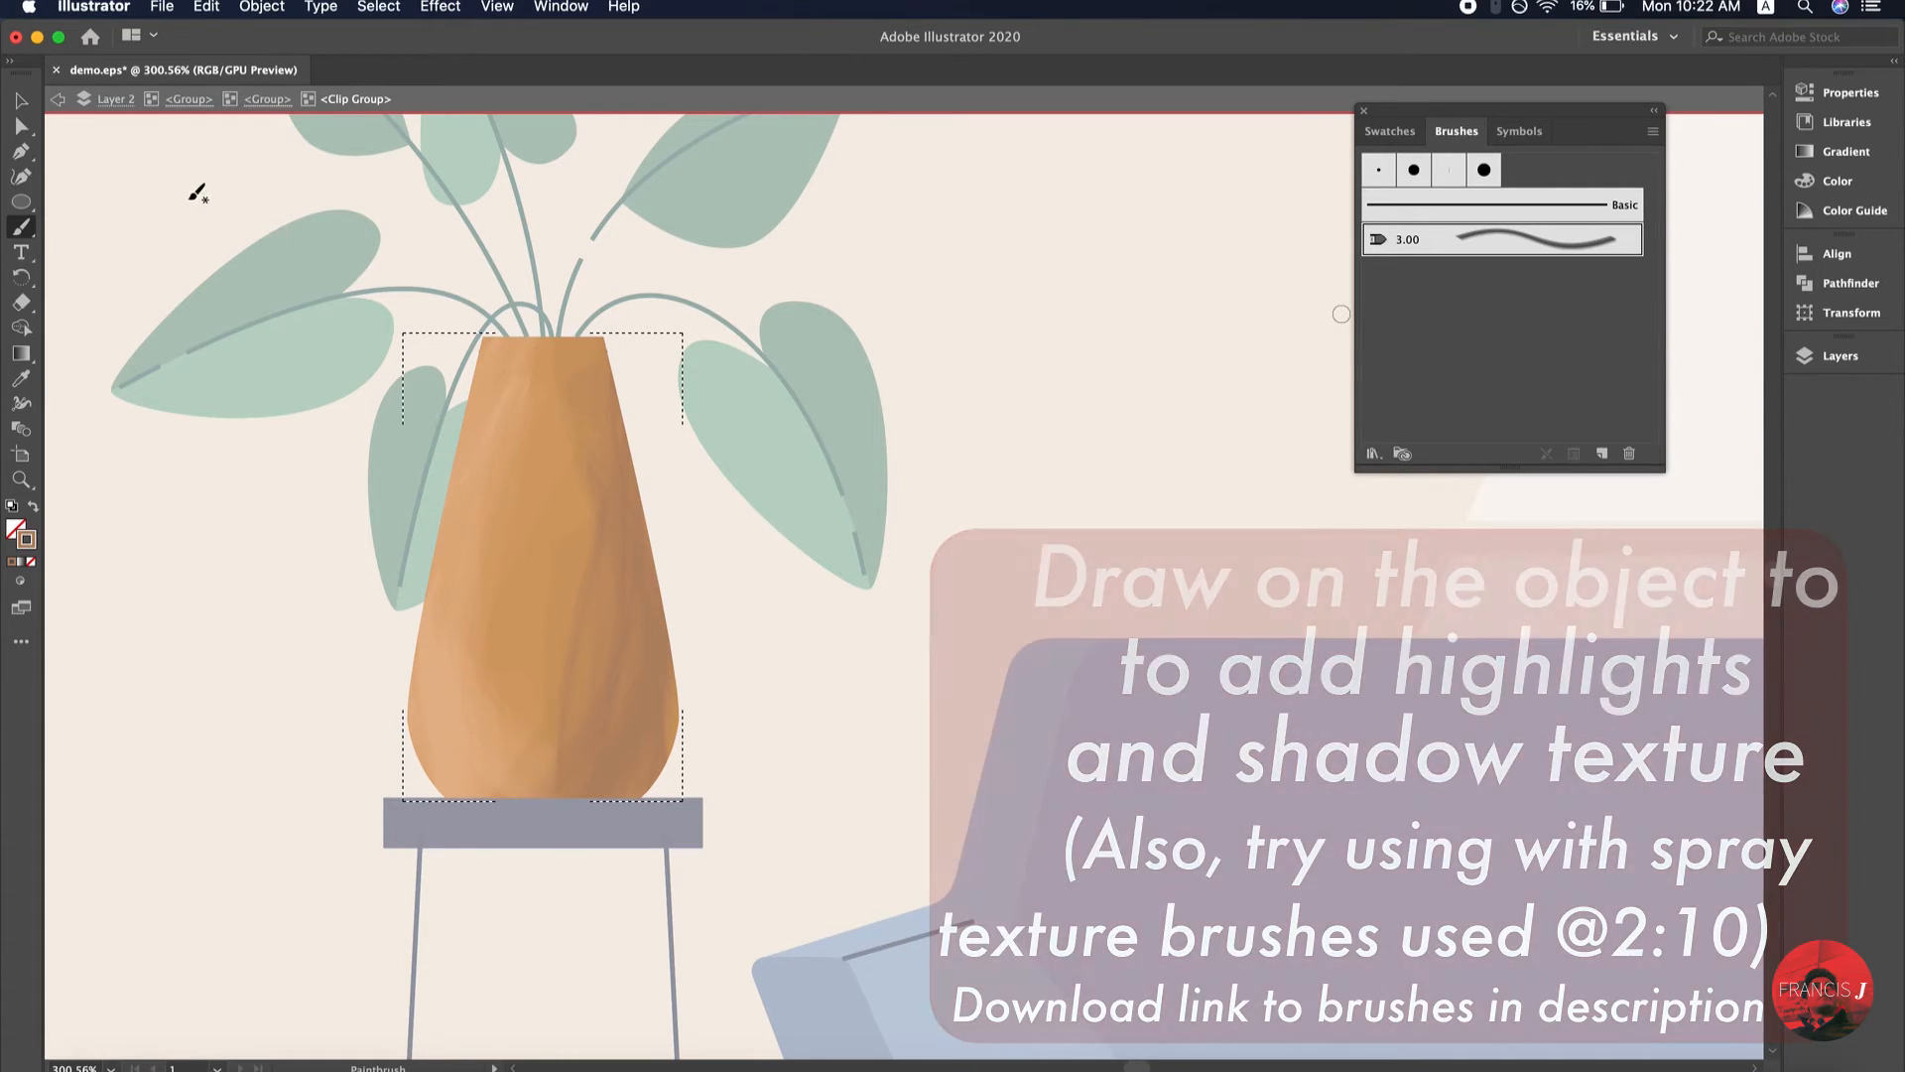
Return to the Selection tool and exit the vase's isolation mode back to the full artwork
left_click(21, 100)
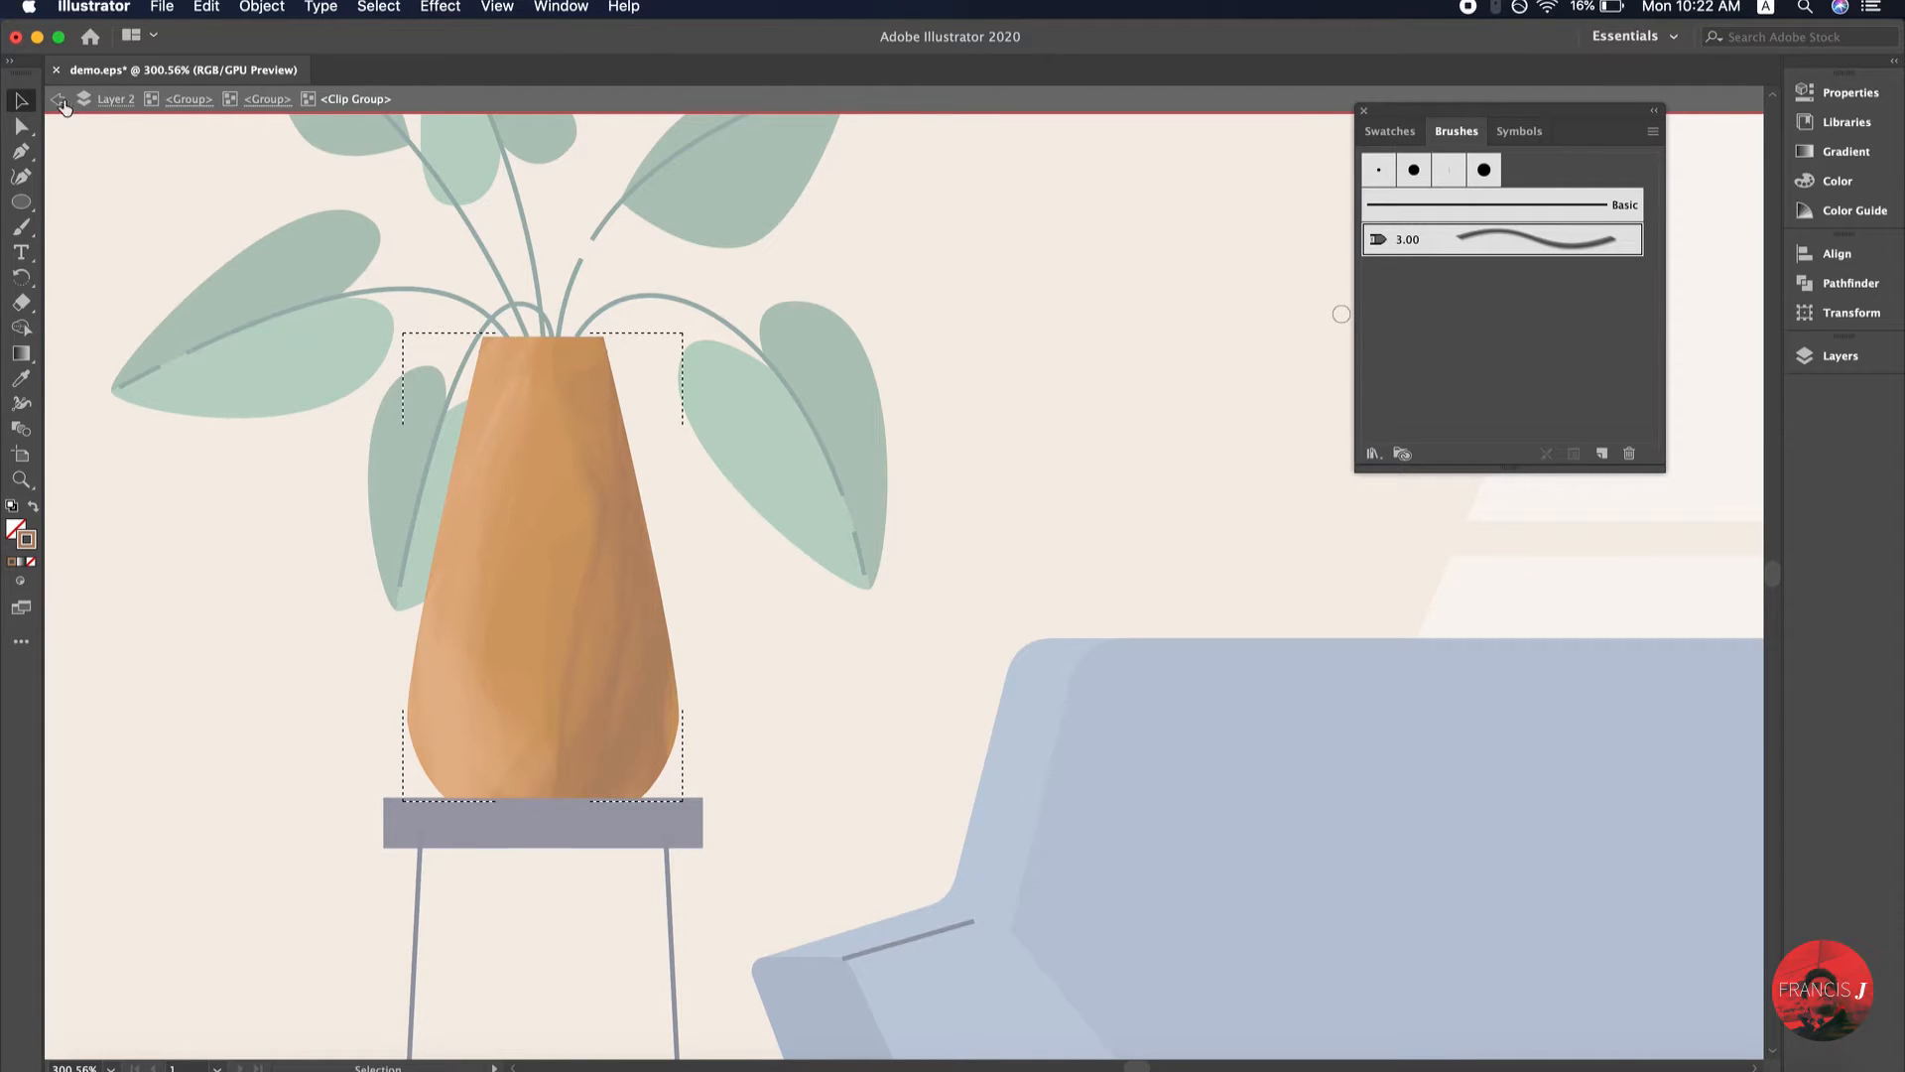
left_click(62, 103)
left_click(61, 103)
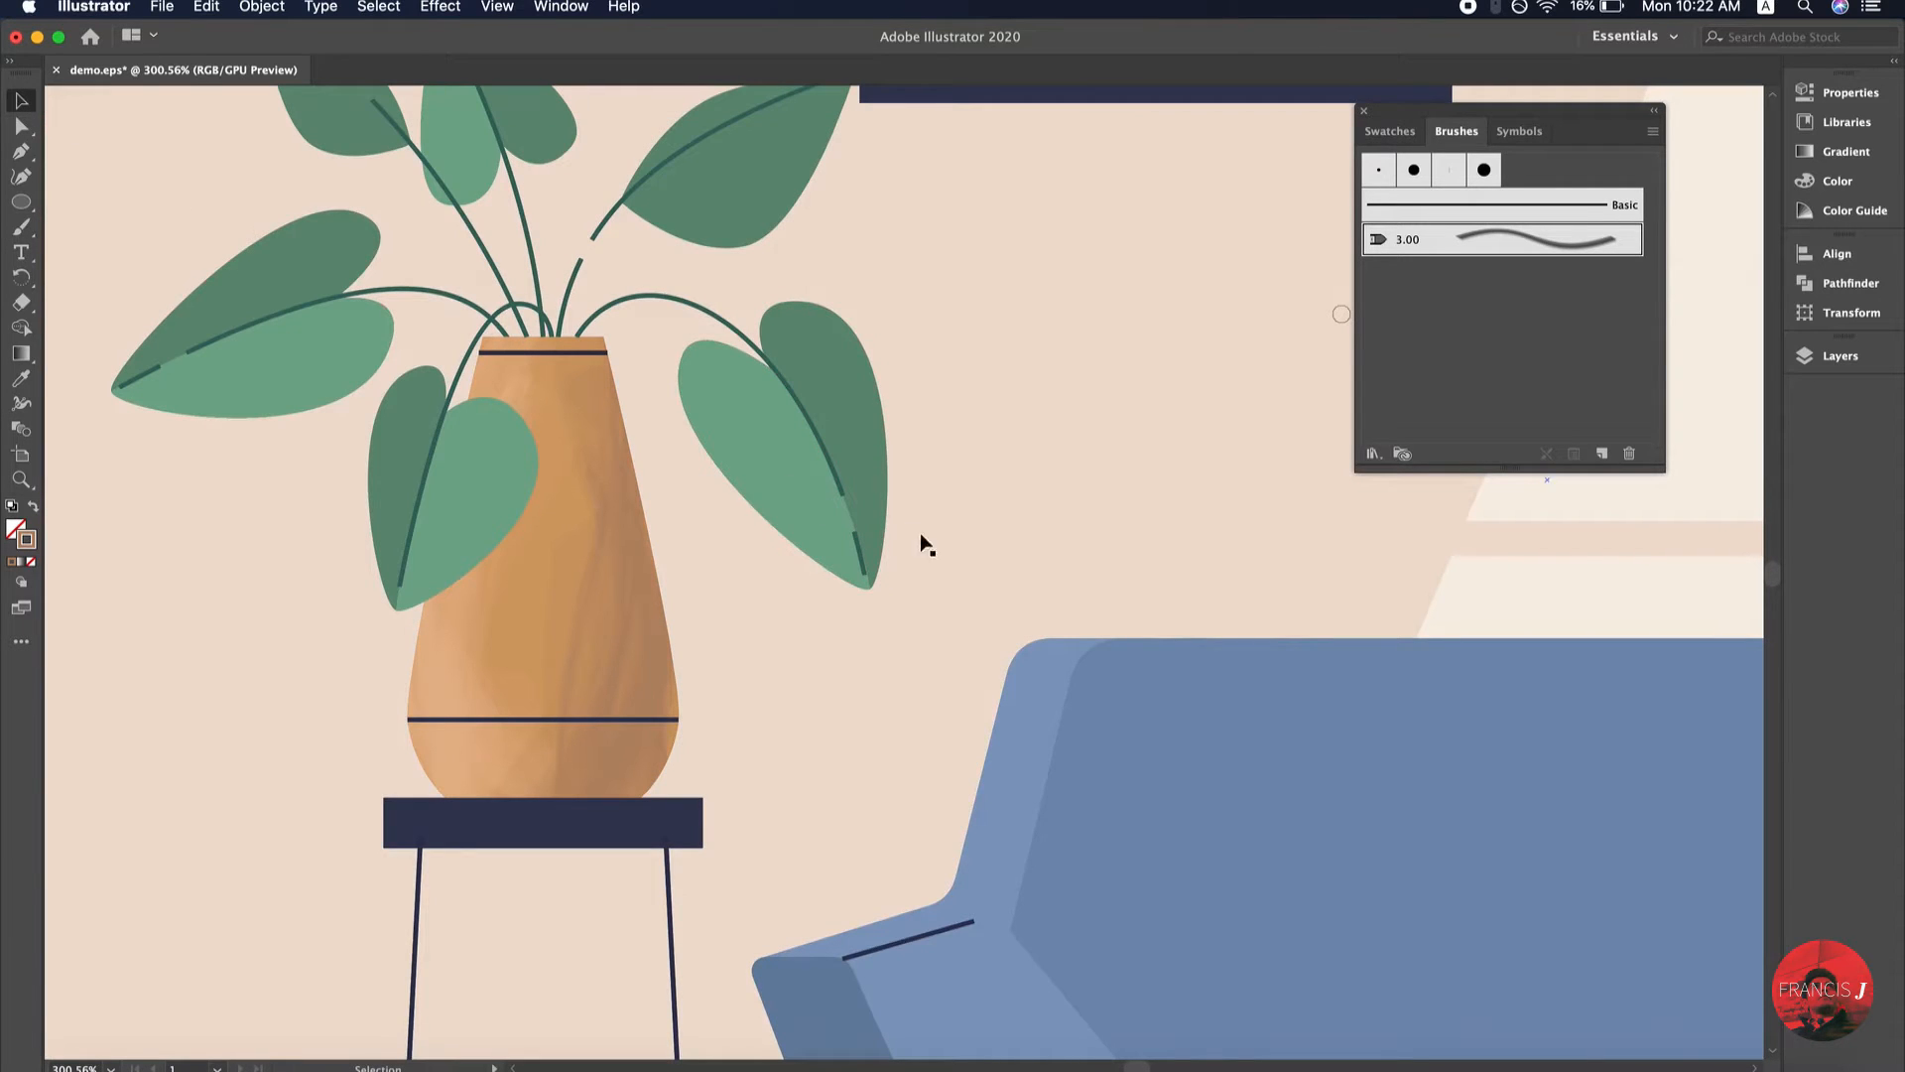
Isolate the dark green shape of the leaf right of the vase and prepare it for Paintbrush strokes in Draw Inside mode
key("z")
left_click_drag(812, 543, 730, 583)
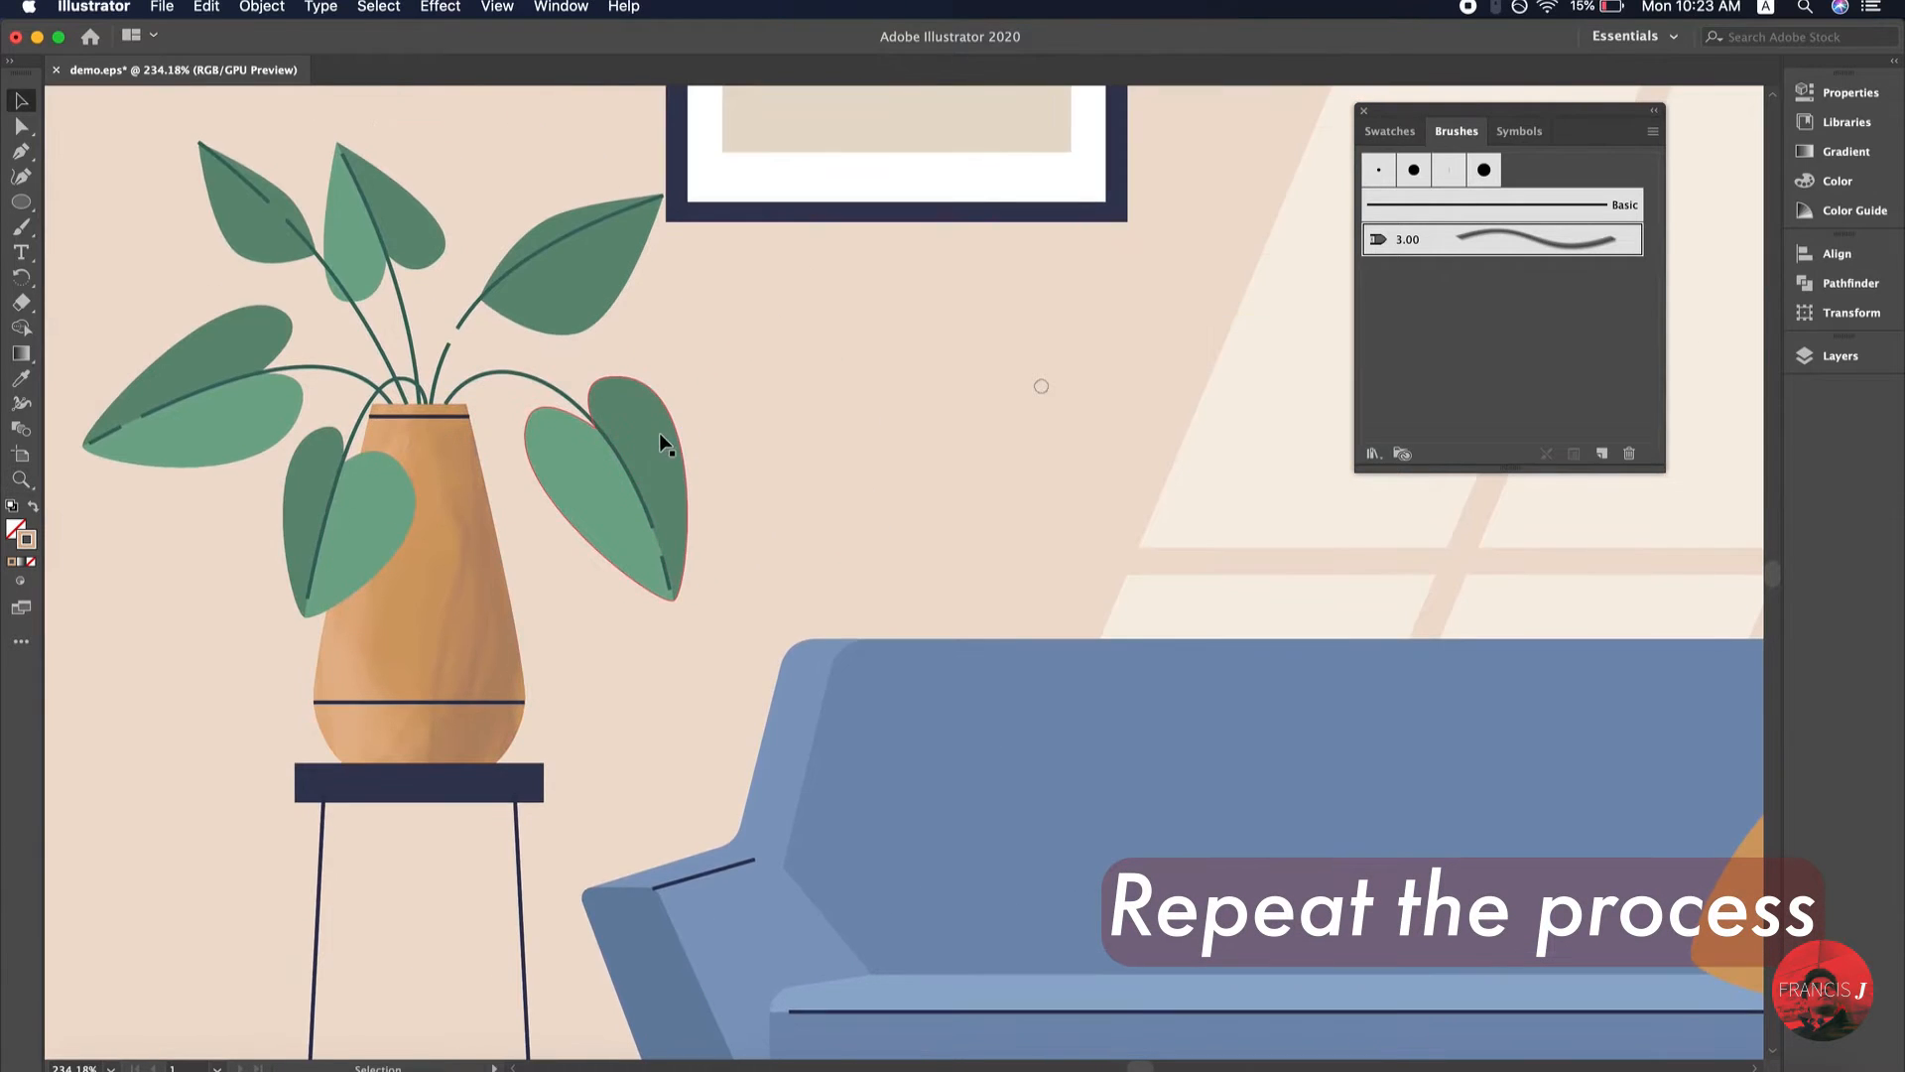
double_click(655, 436)
double_click(657, 437)
double_click(658, 435)
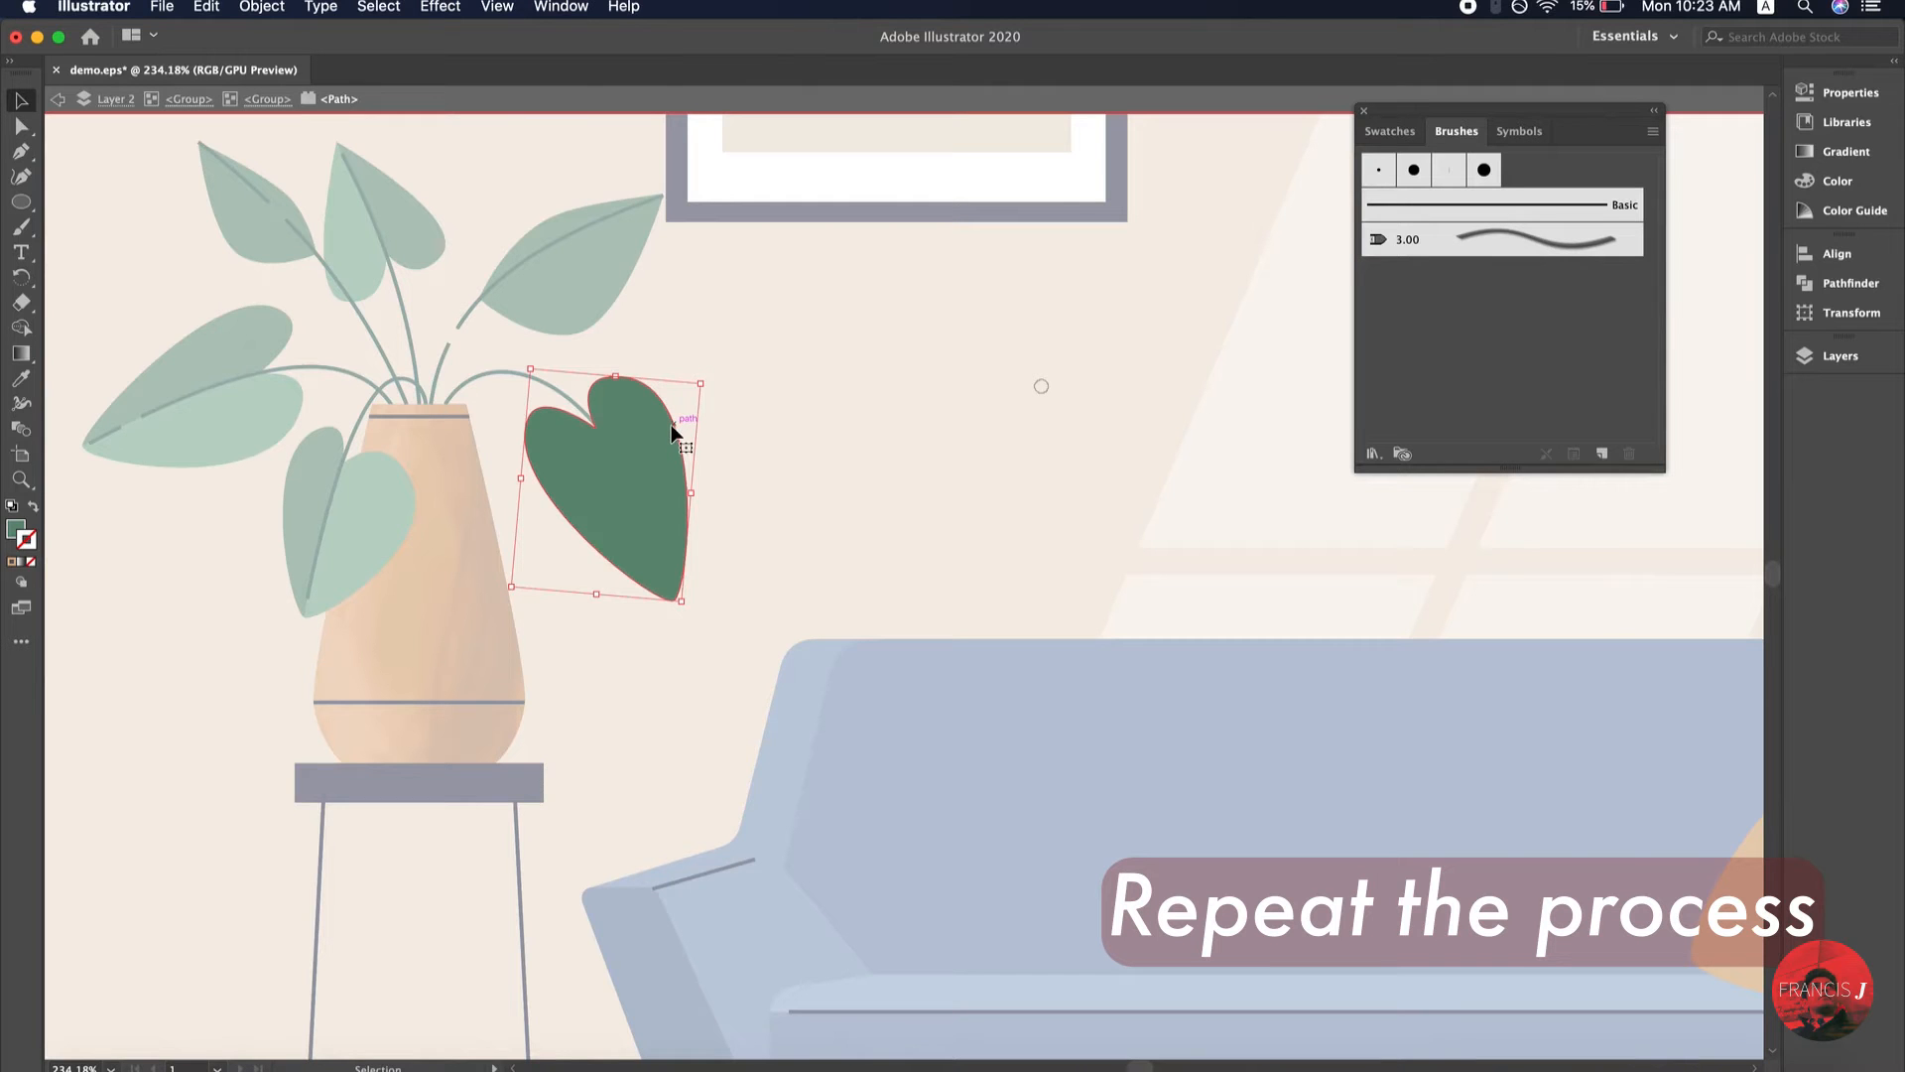
left_click(32, 589)
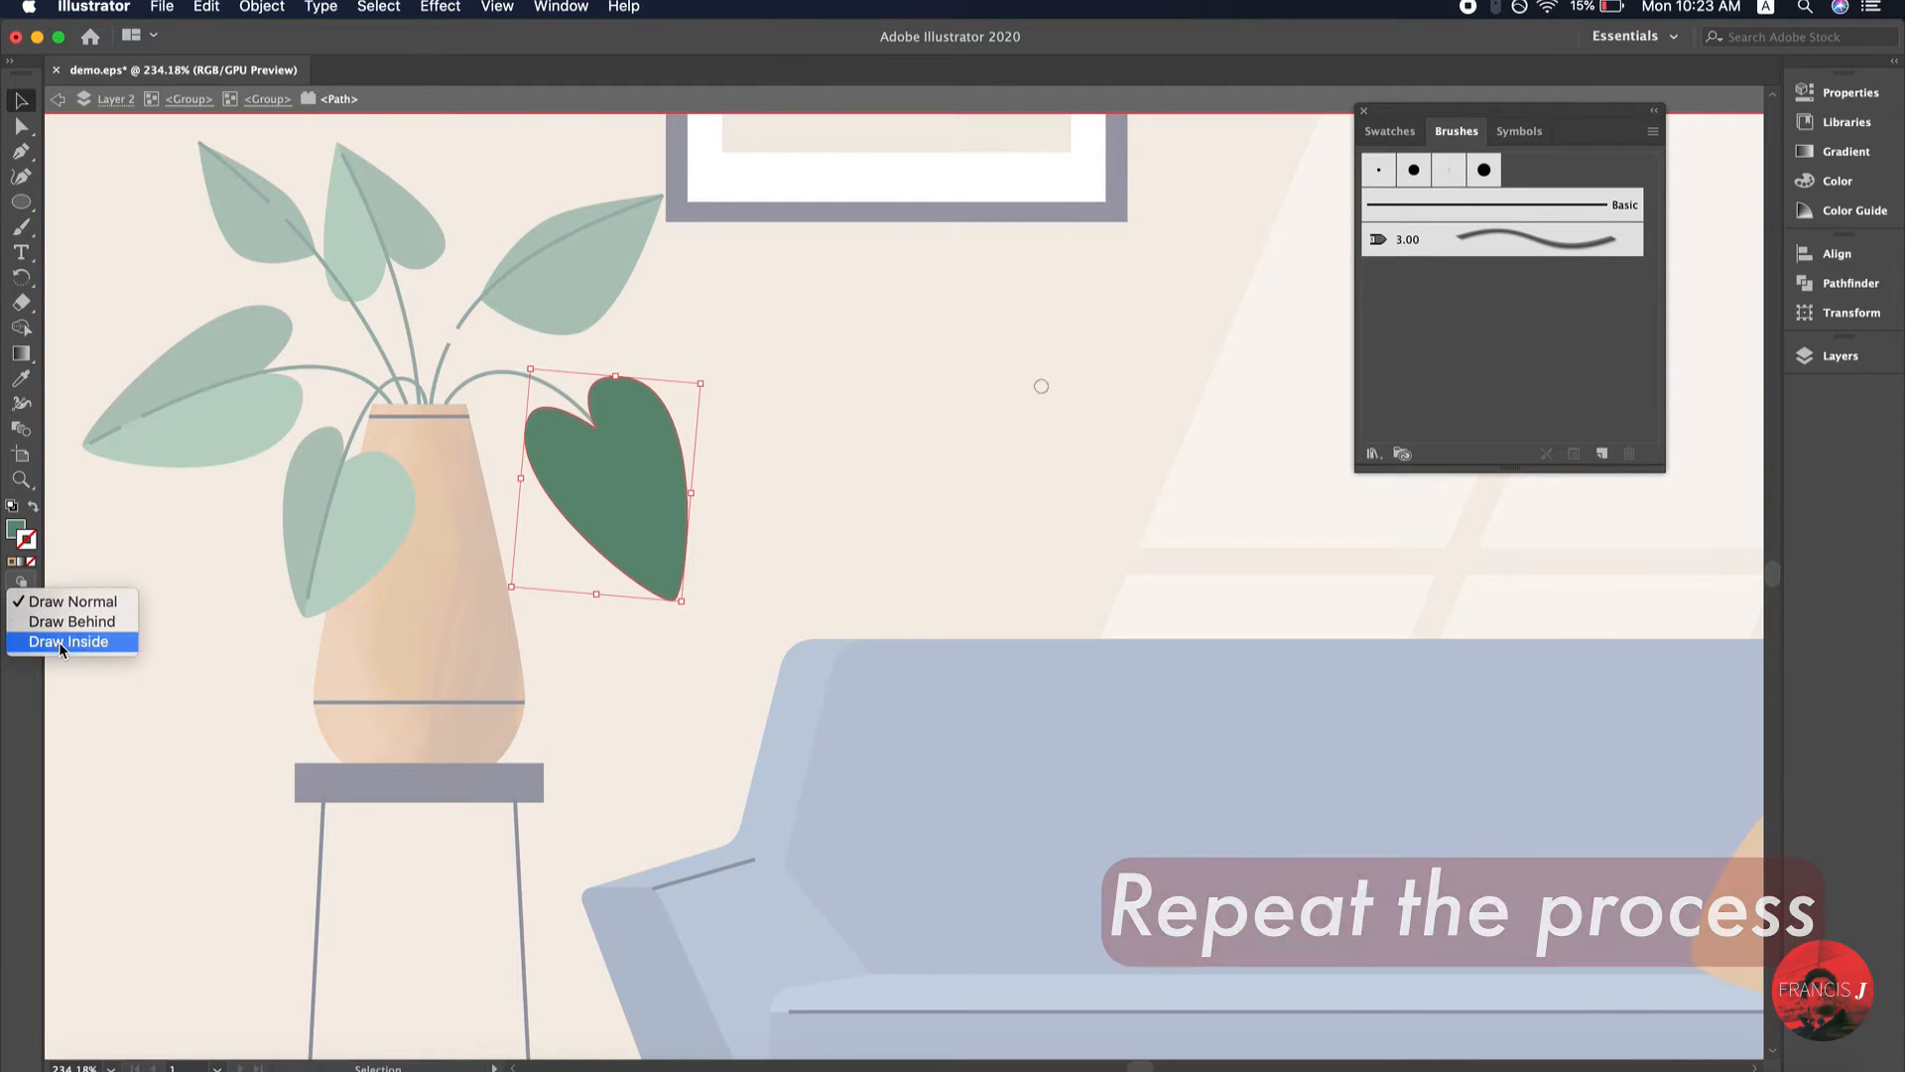
left_click(64, 642)
left_click(21, 229)
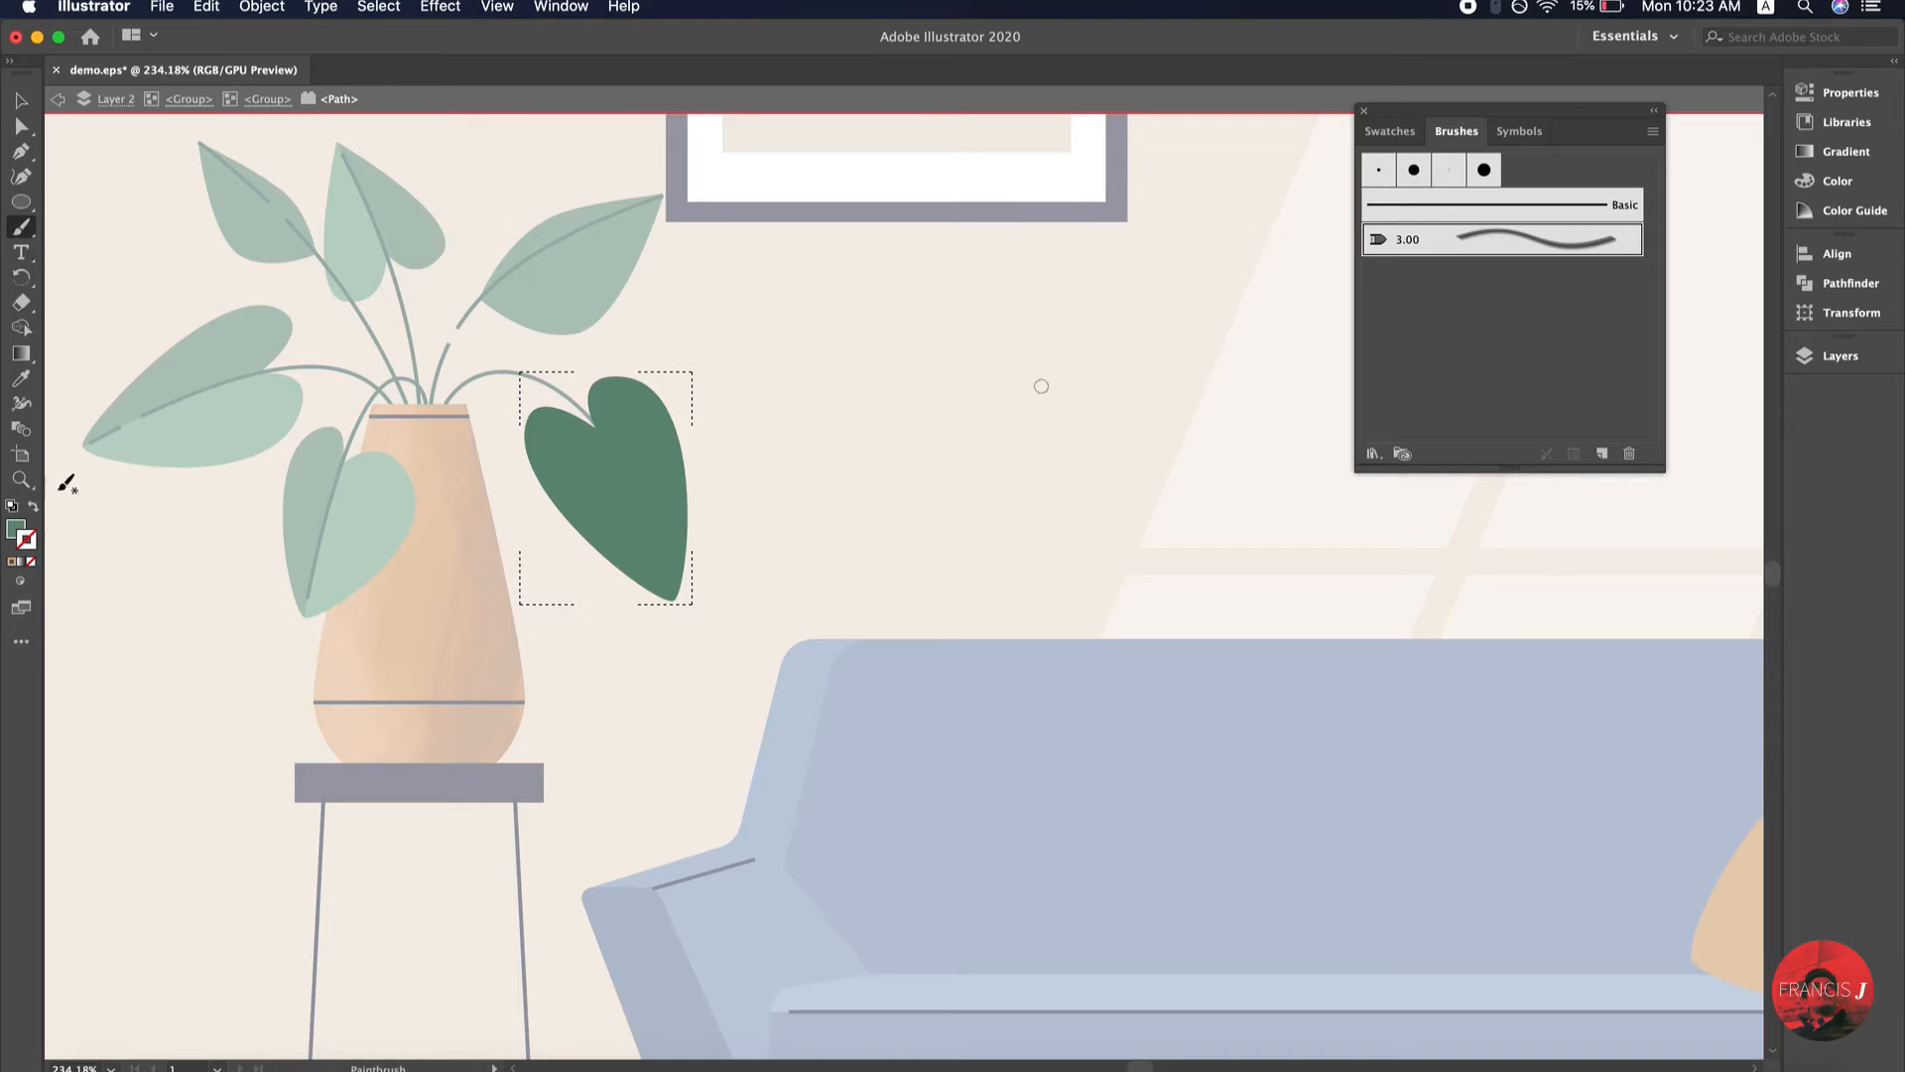
Swap the leaf's fill onto the stroke, darken it to #456b56 and paint shading along the leaf's right edge
double_click(16, 531)
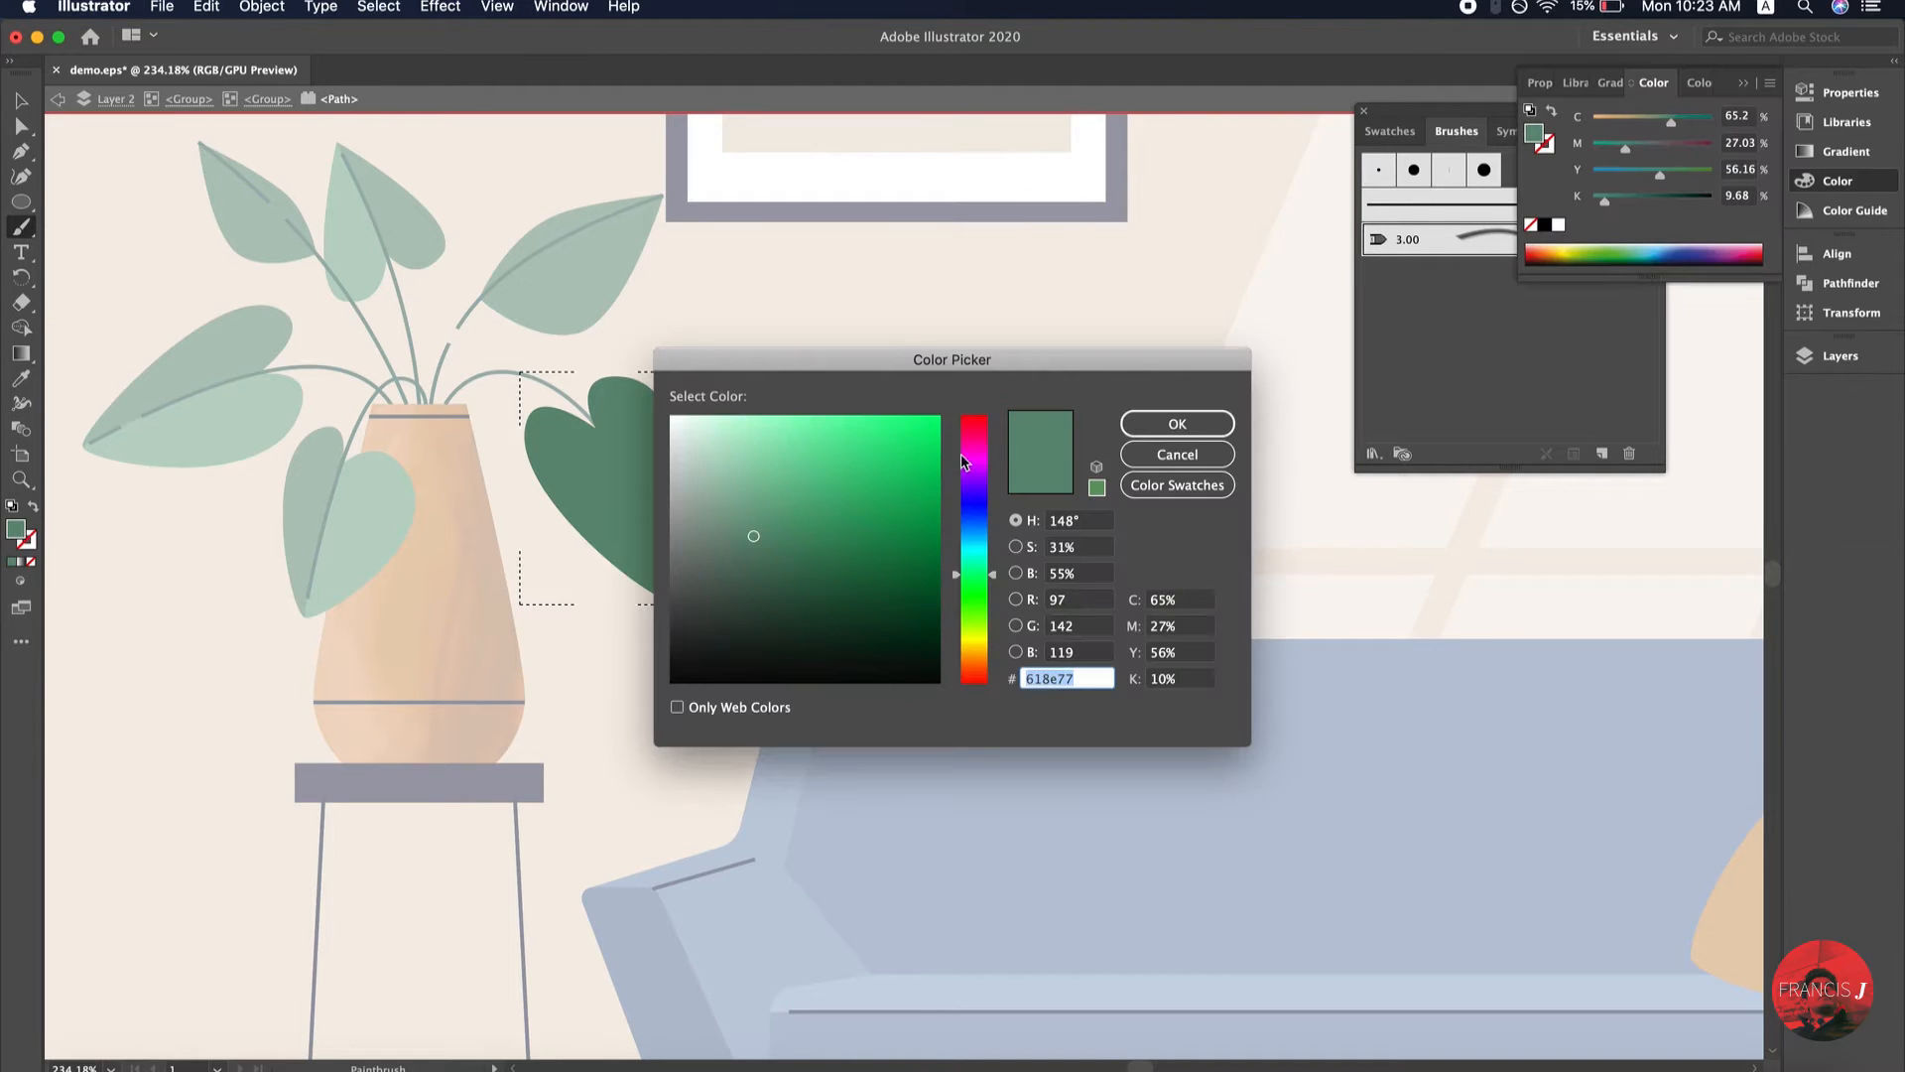
left_click(1177, 454)
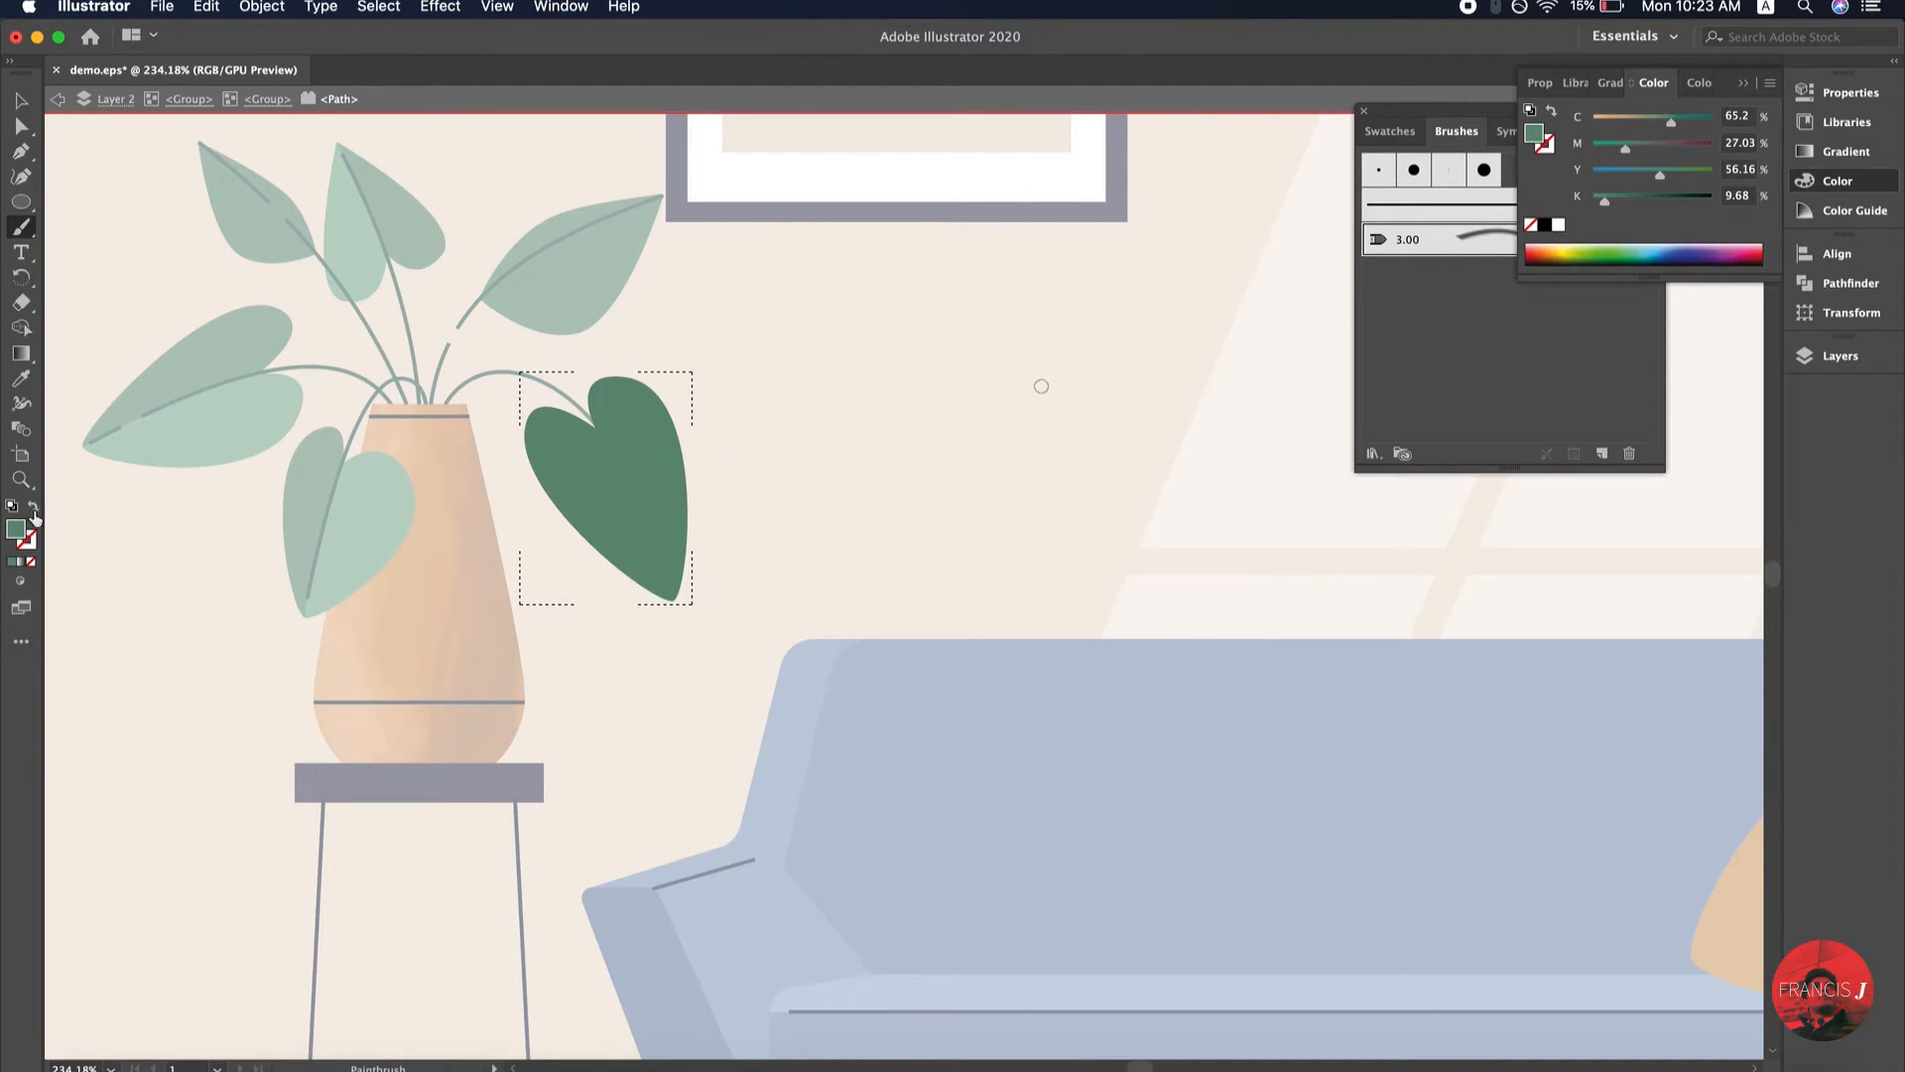
left_click(34, 509)
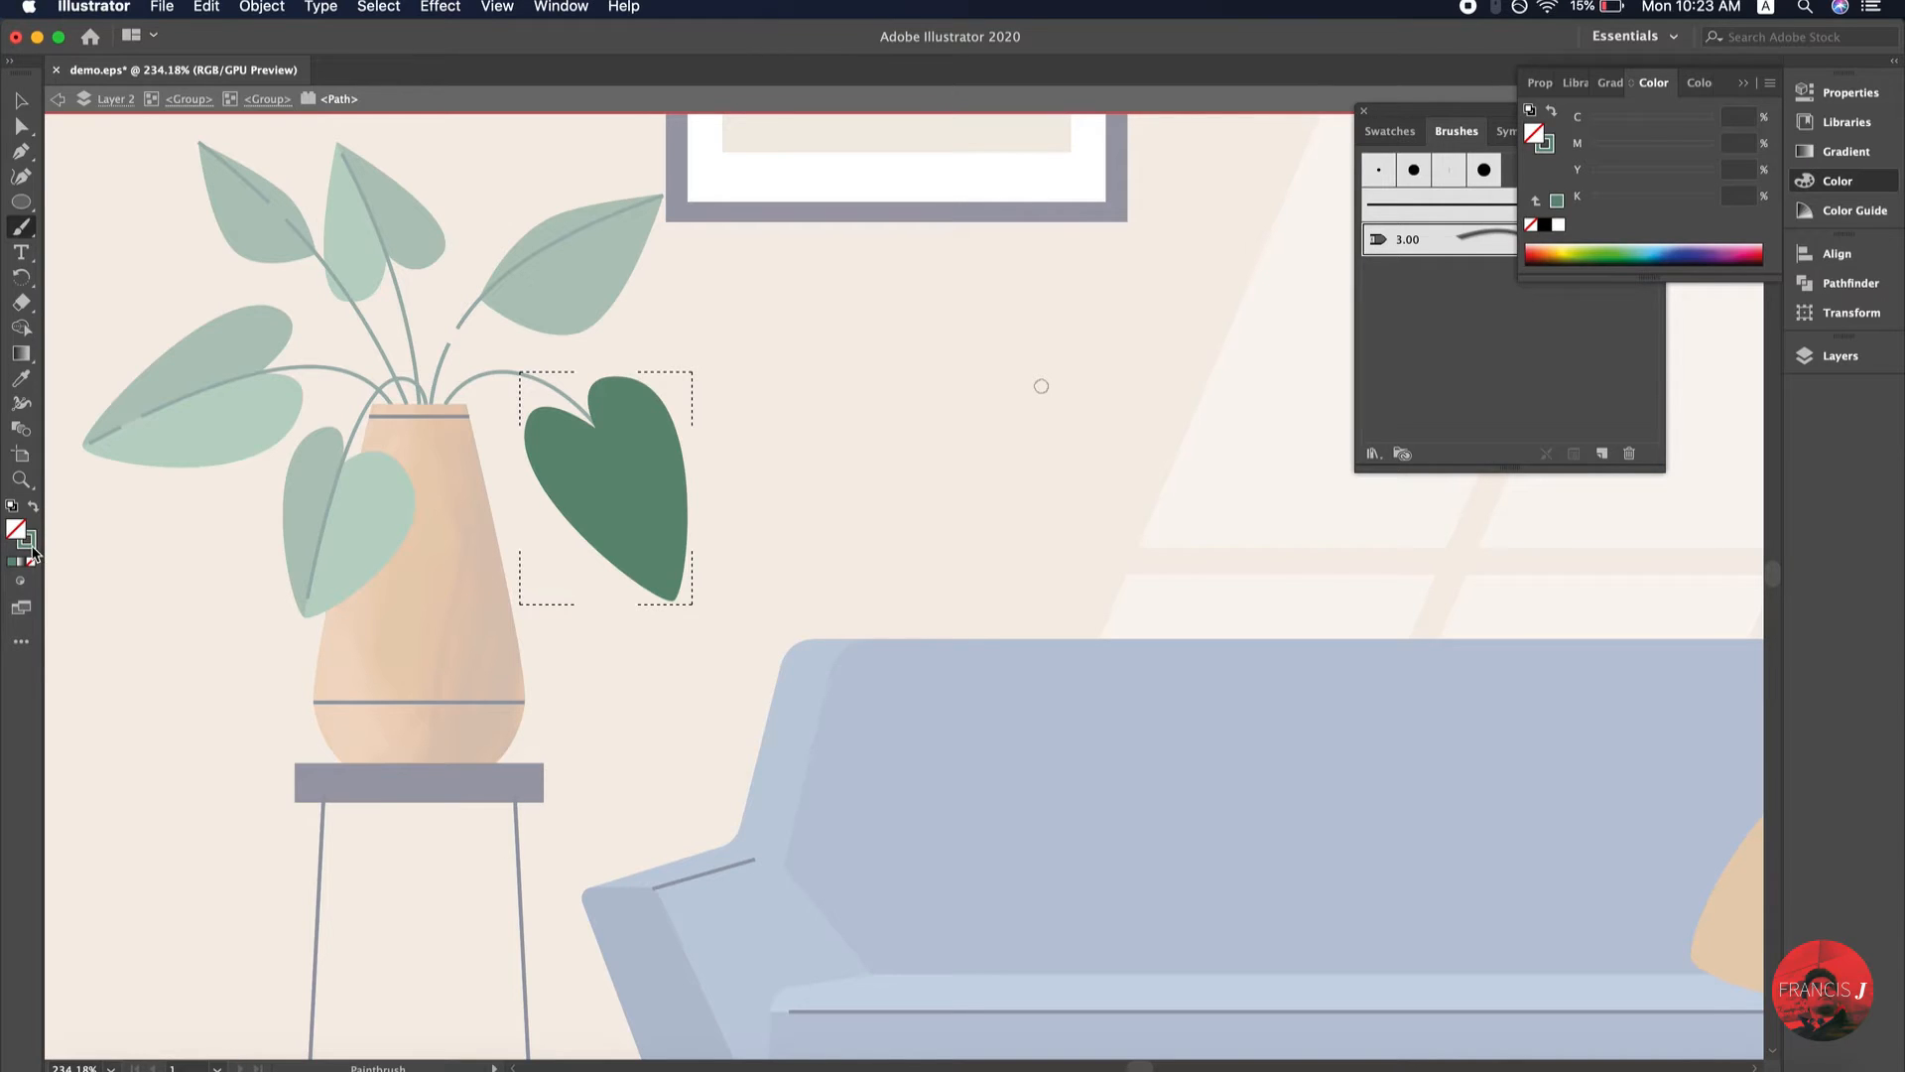
double_click(29, 541)
left_click(769, 570)
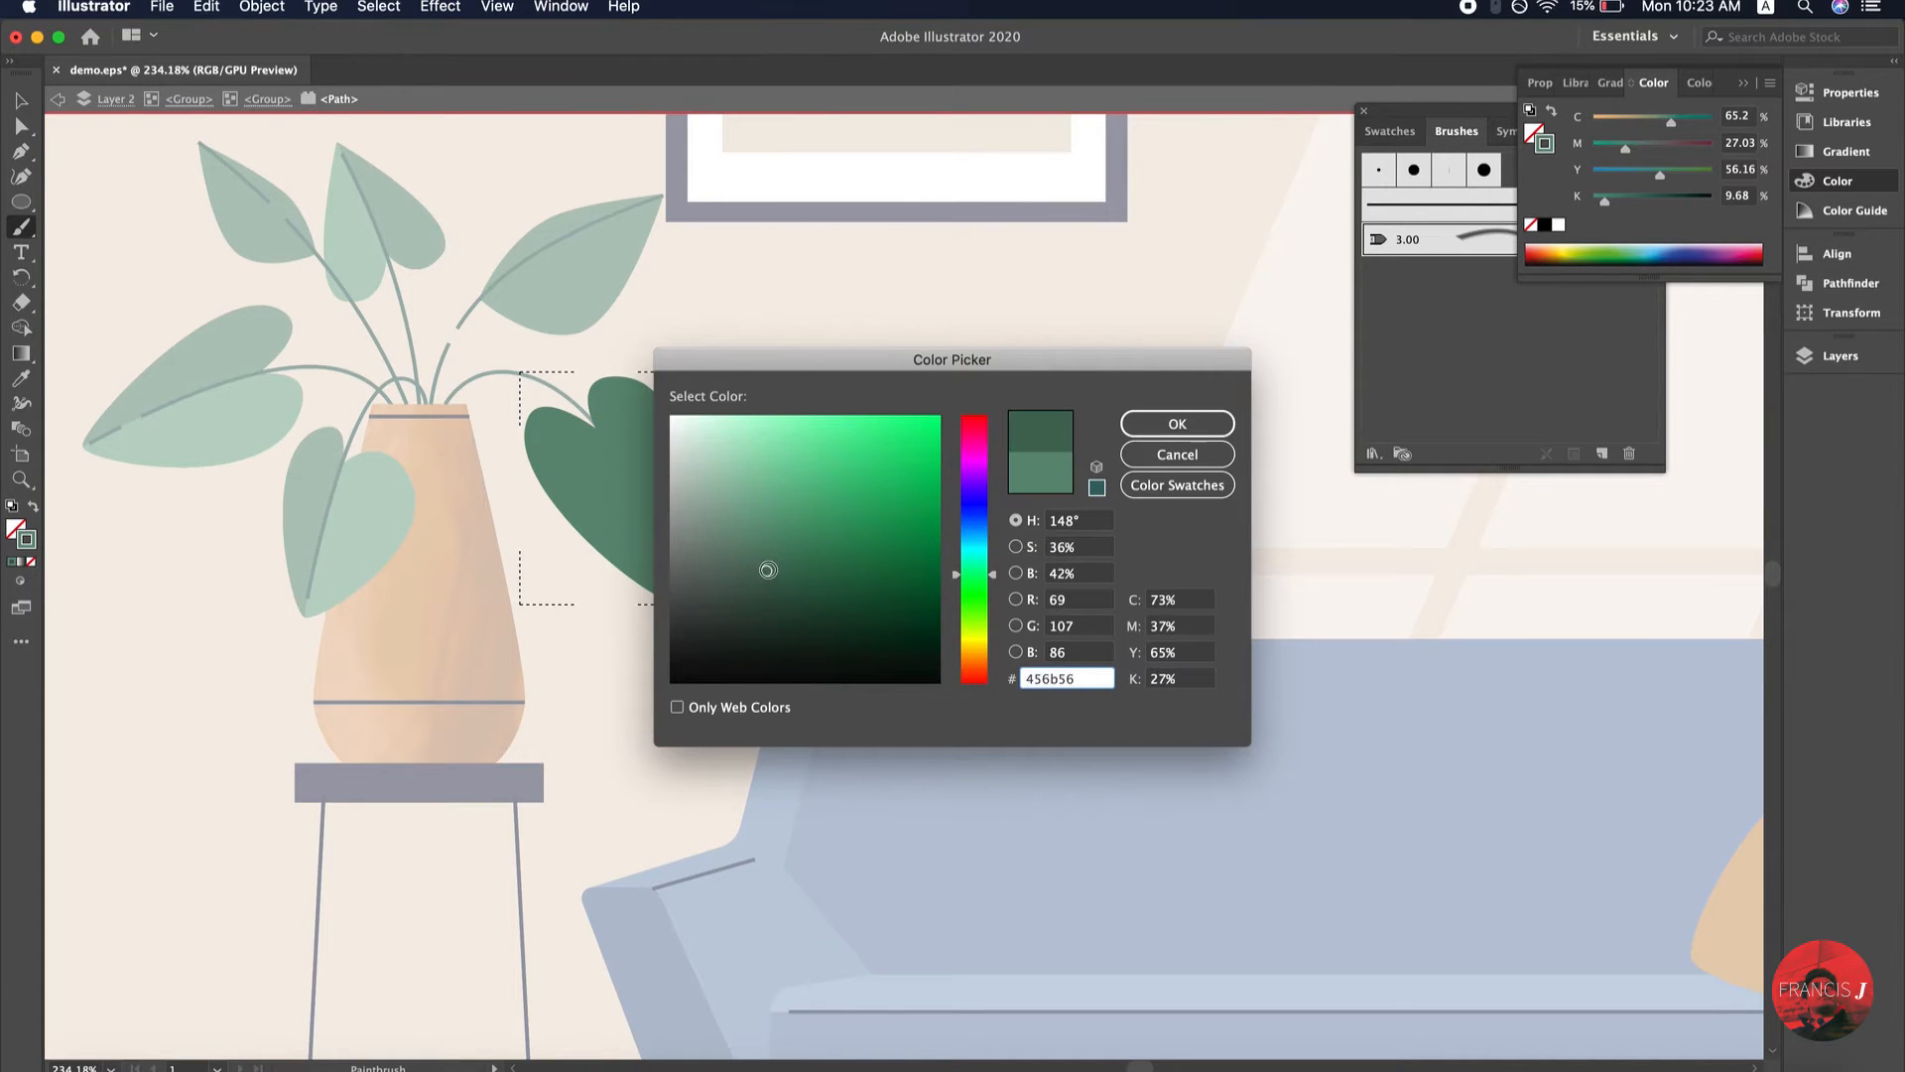
left_click(1171, 423)
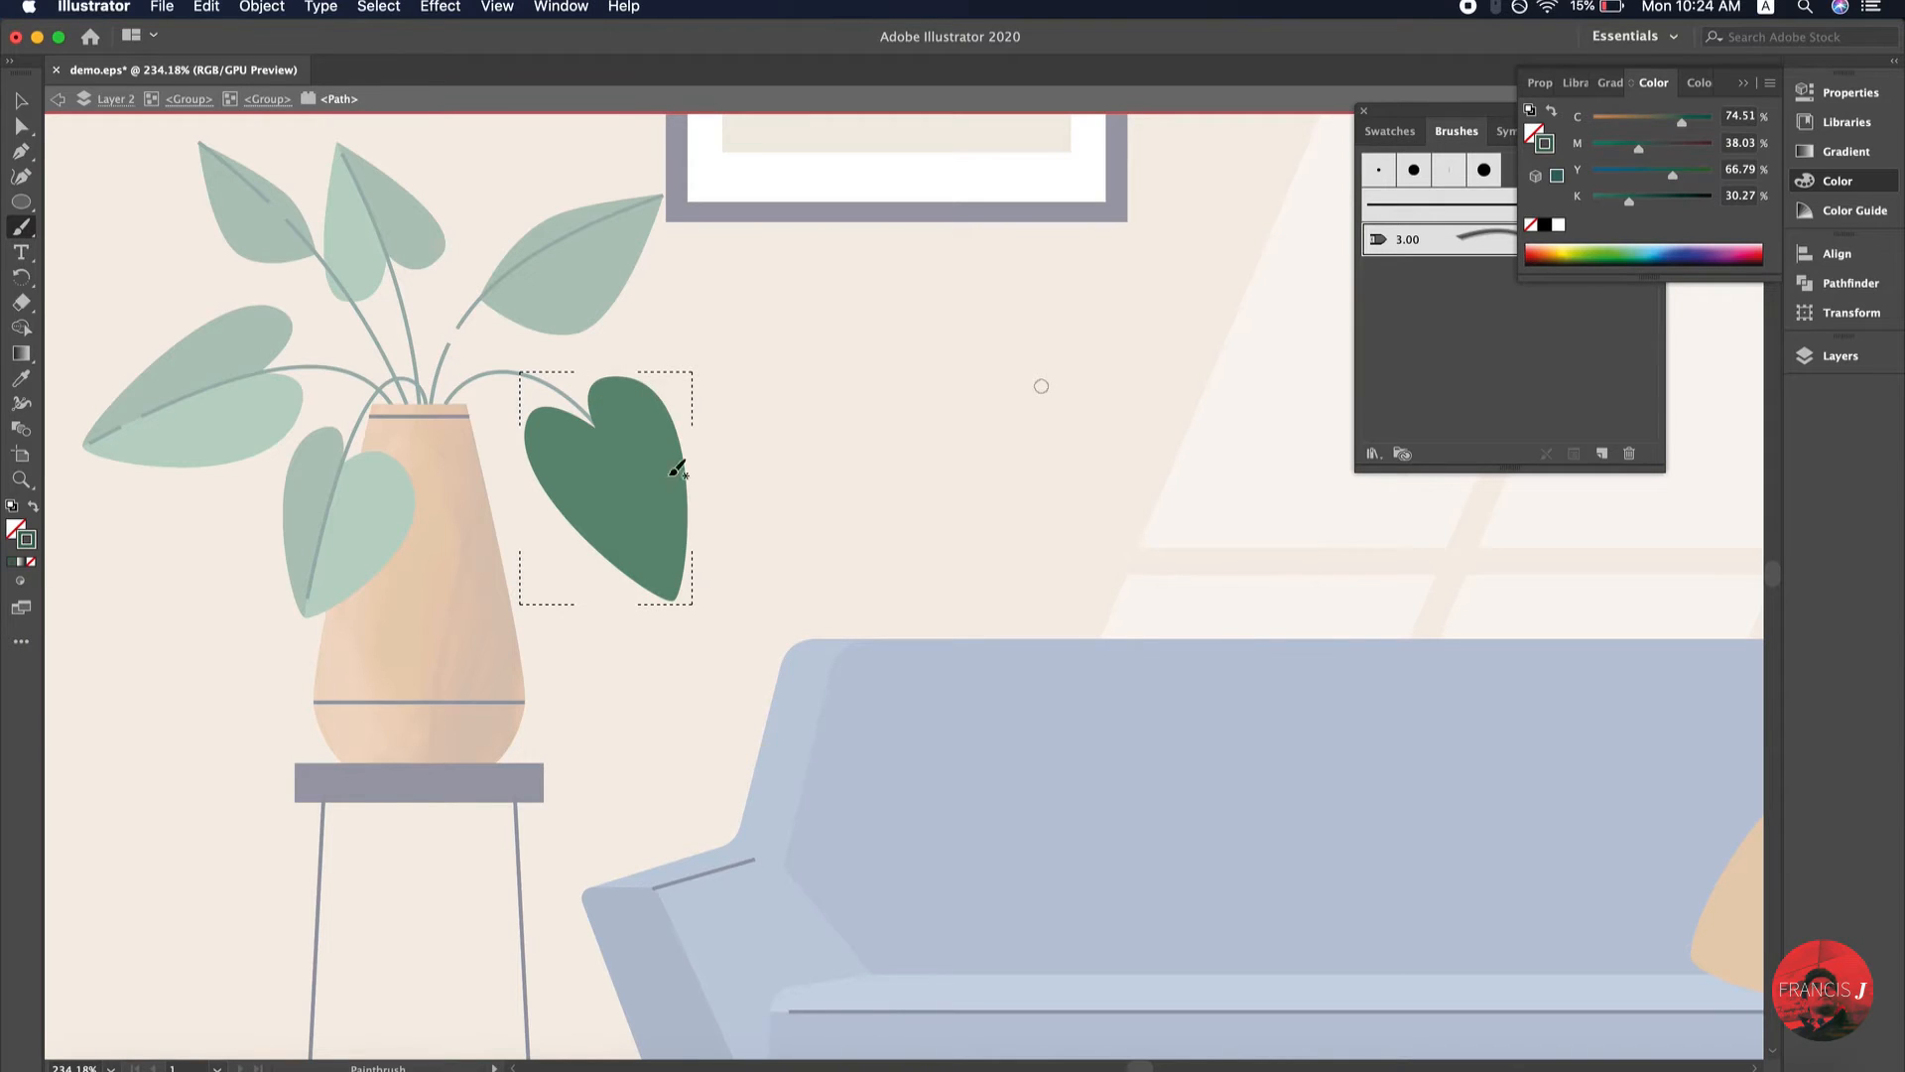
left_click_drag(611, 383, 685, 561)
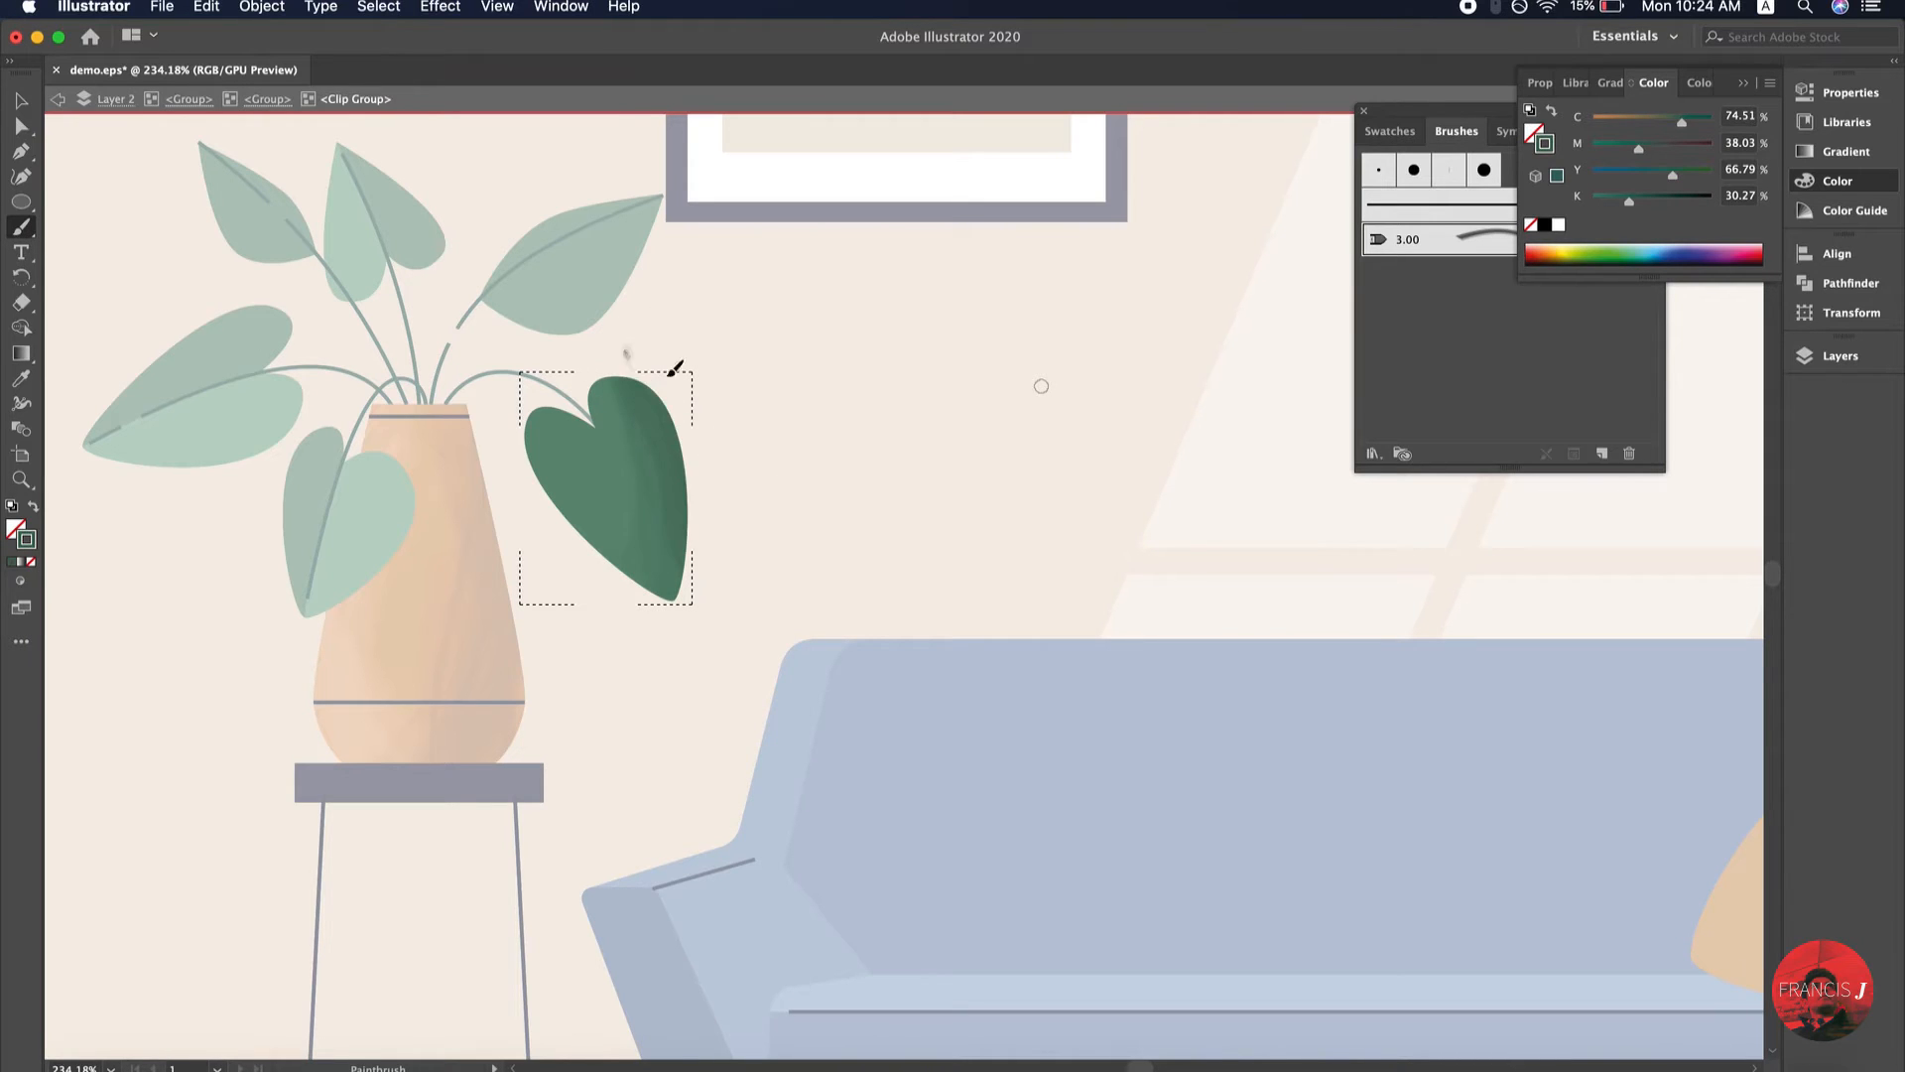
Exit the dark leaf shape's isolation and isolate the lighter left half of the same leaf
left_click(22, 100)
left_click(60, 99)
left_click(60, 99)
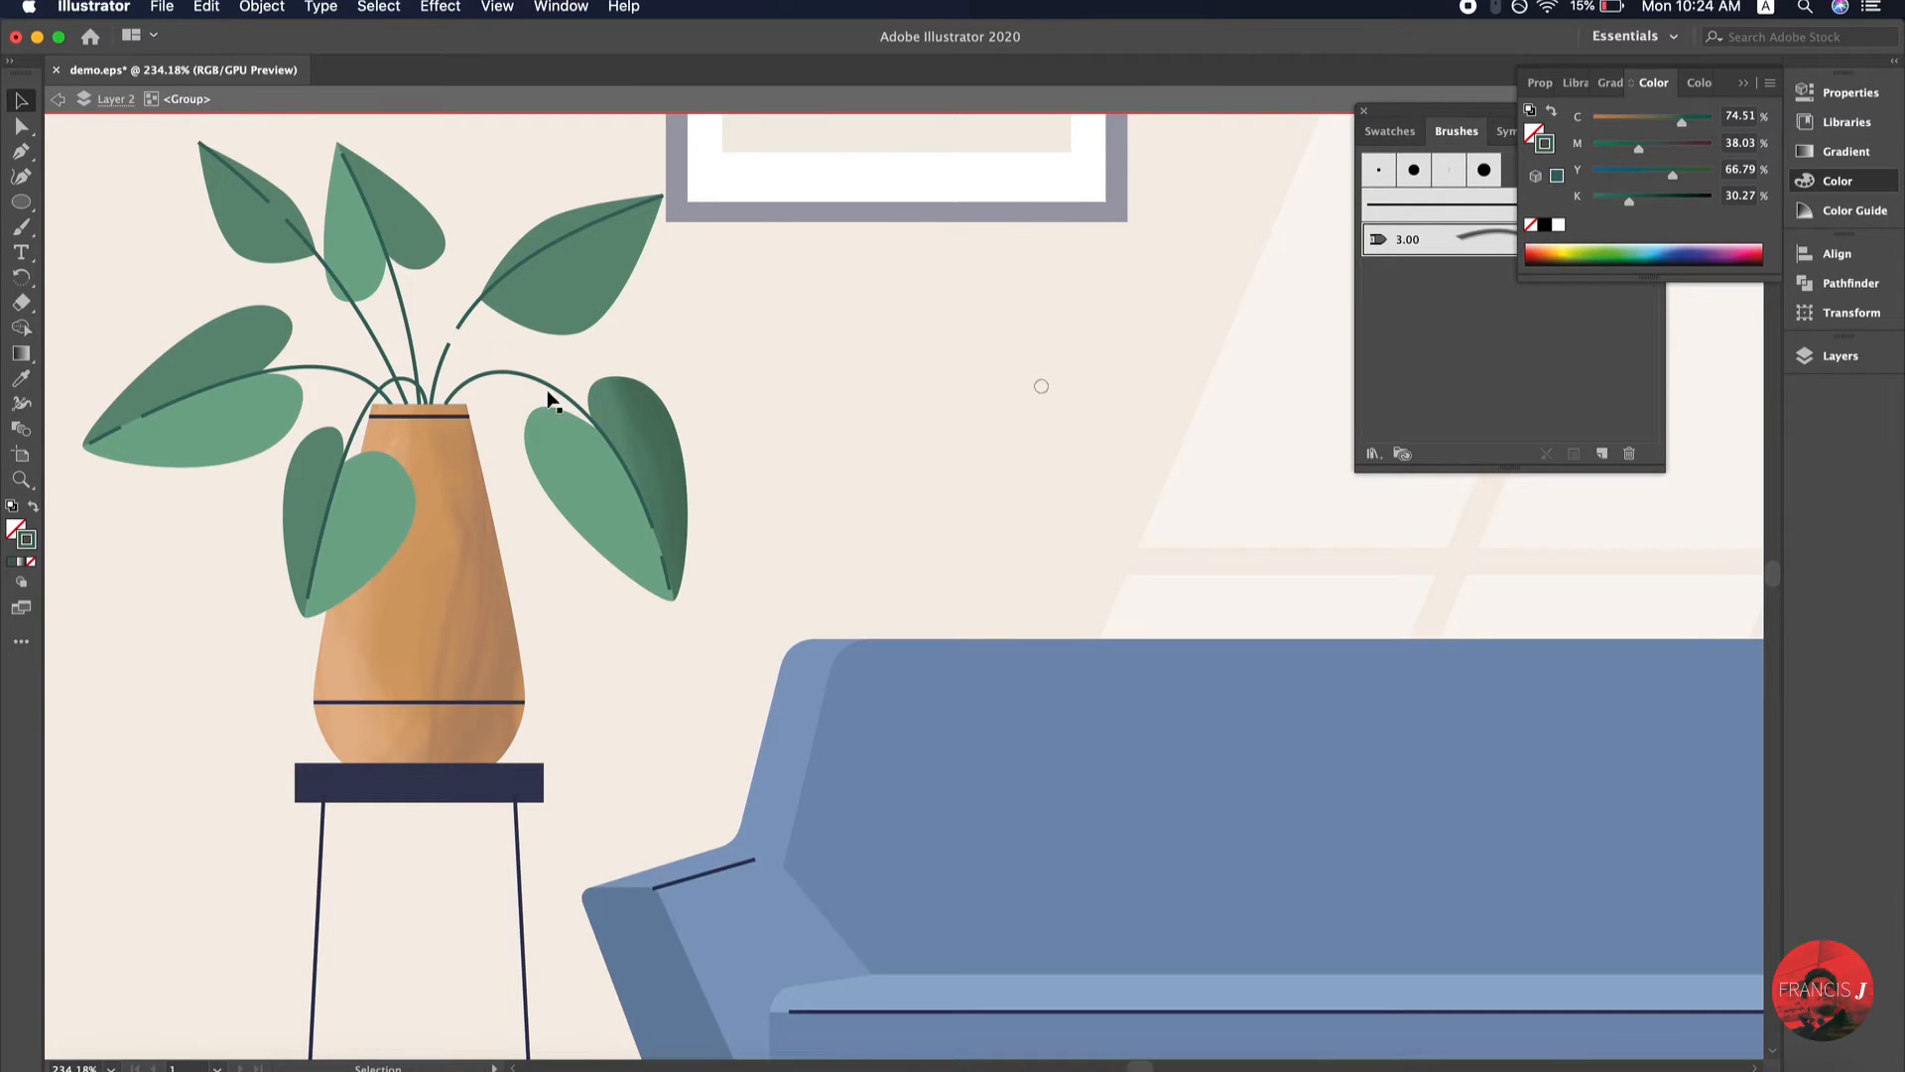
double_click(554, 449)
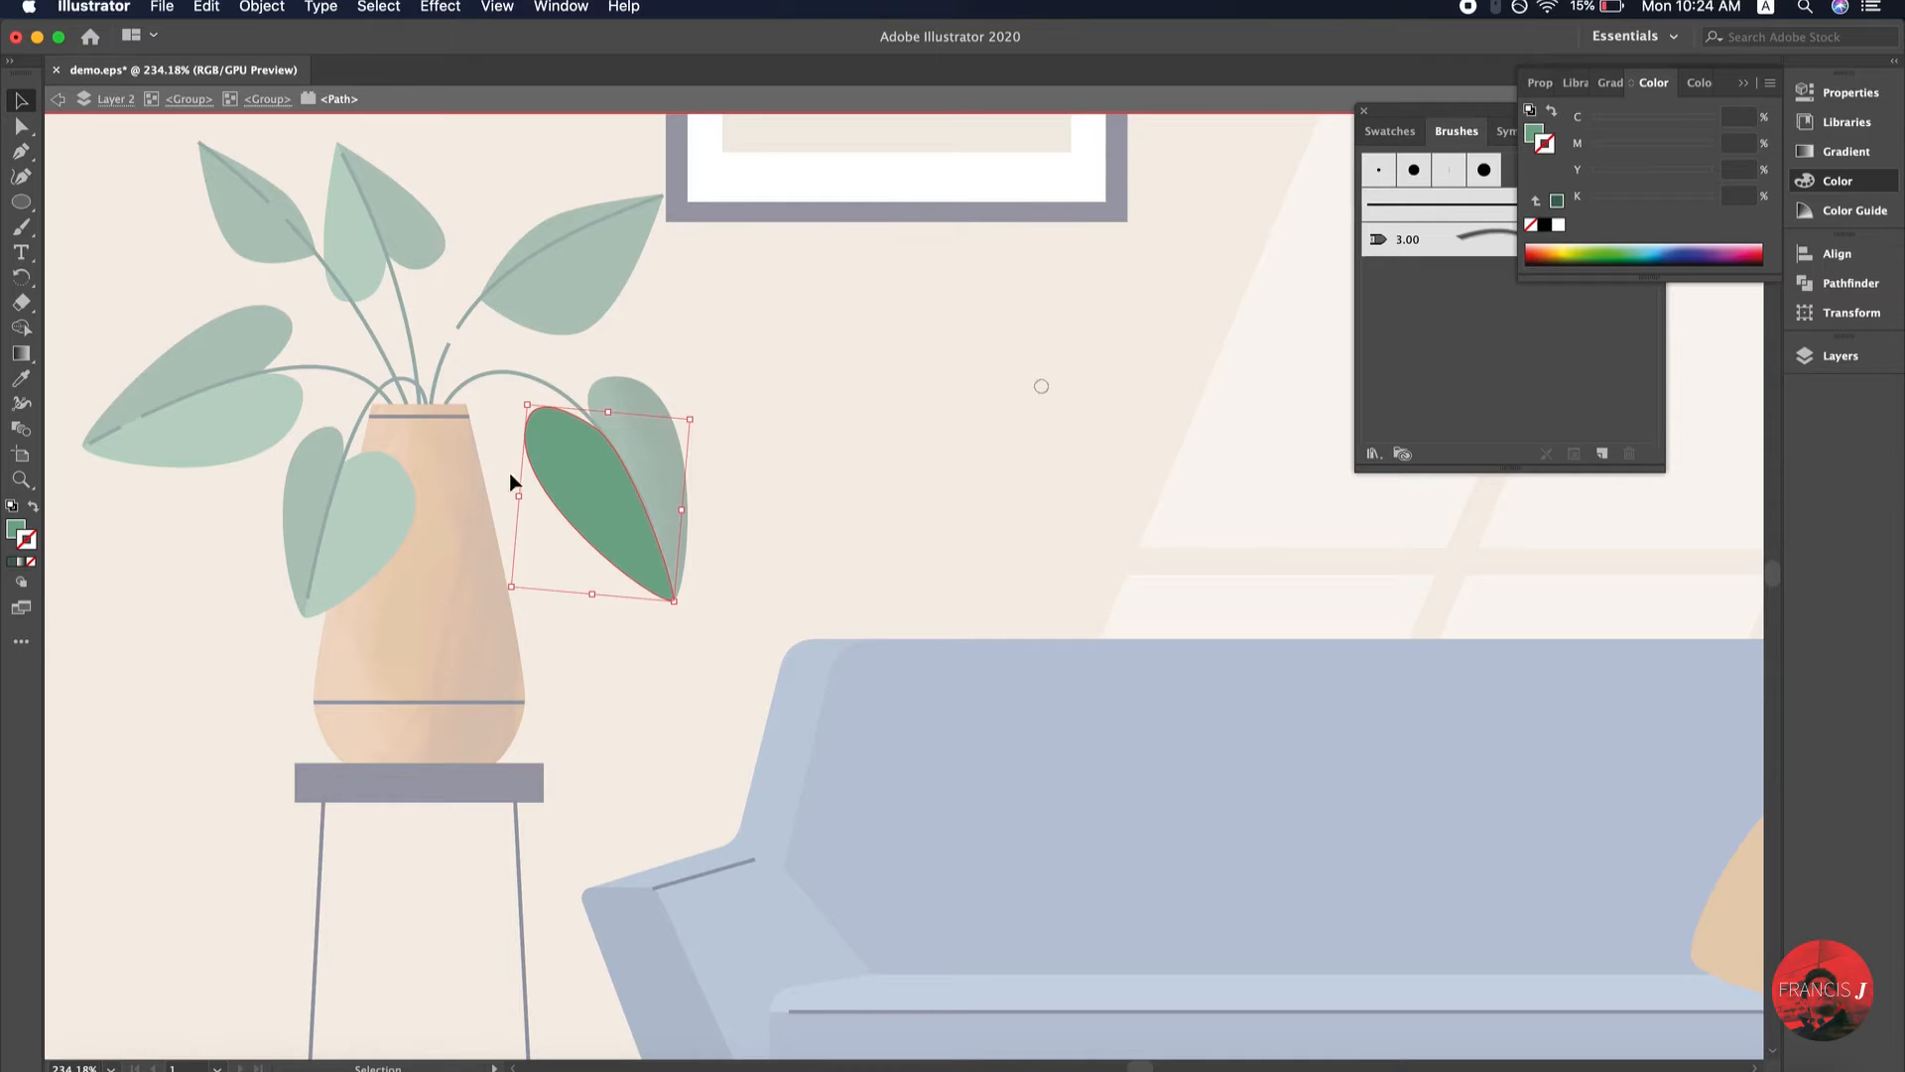
Set up the leaf's lighter left half for Paintbrush strokes in Draw Inside mode, with its fill color swapped onto the stroke
left_click(21, 583)
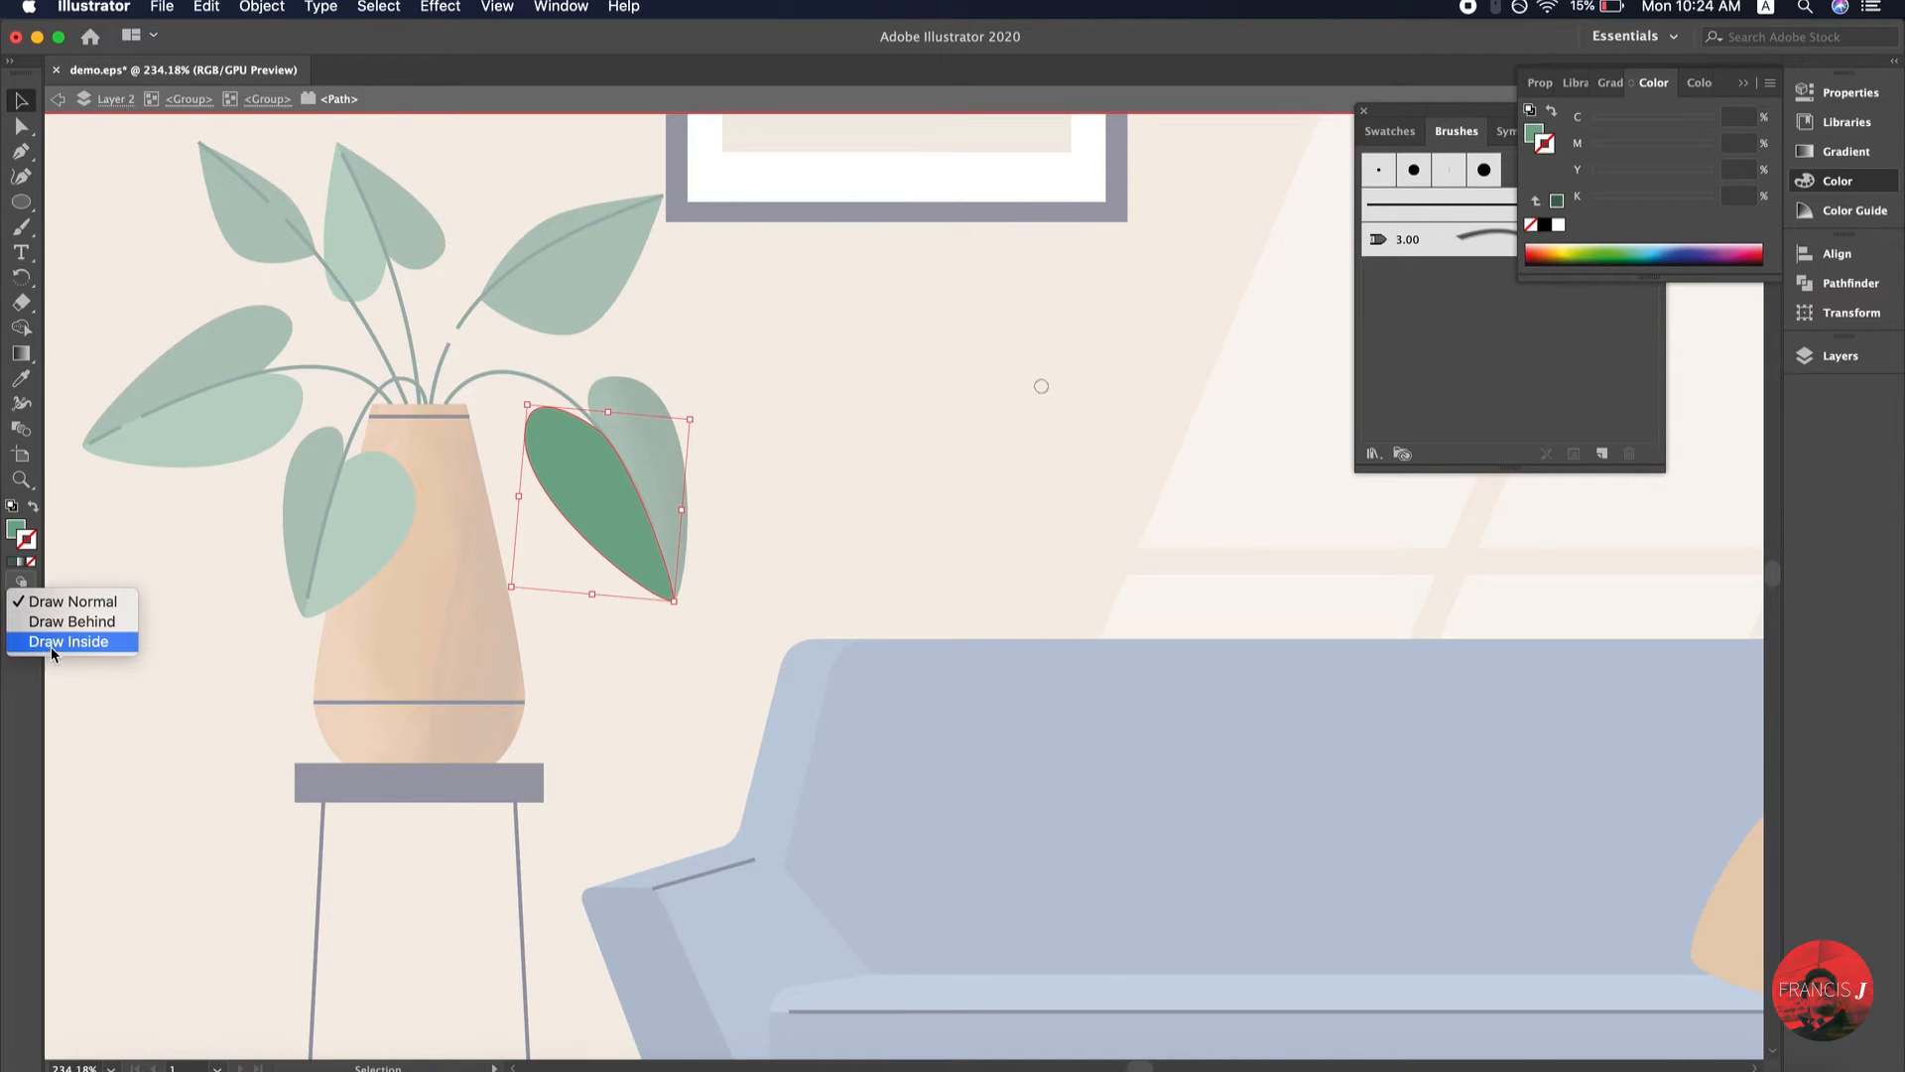
left_click(34, 511)
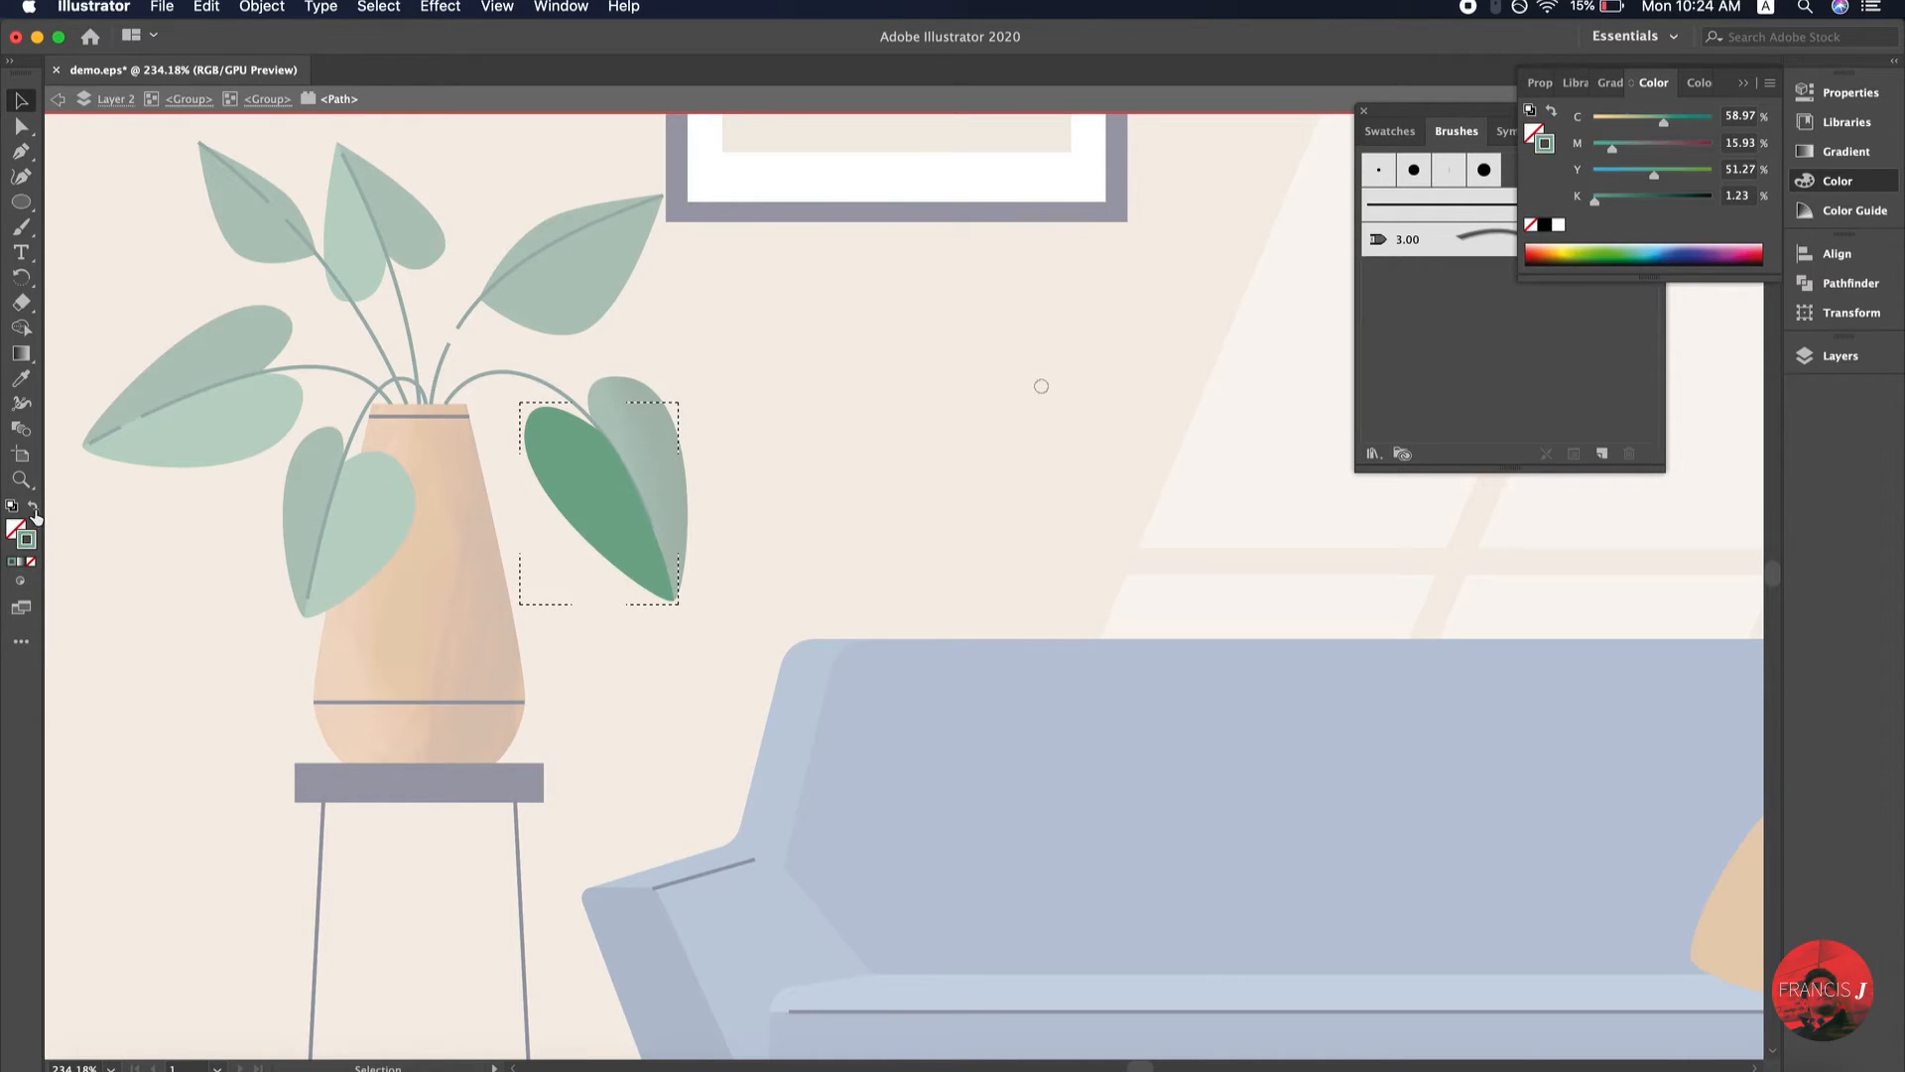
left_click(21, 227)
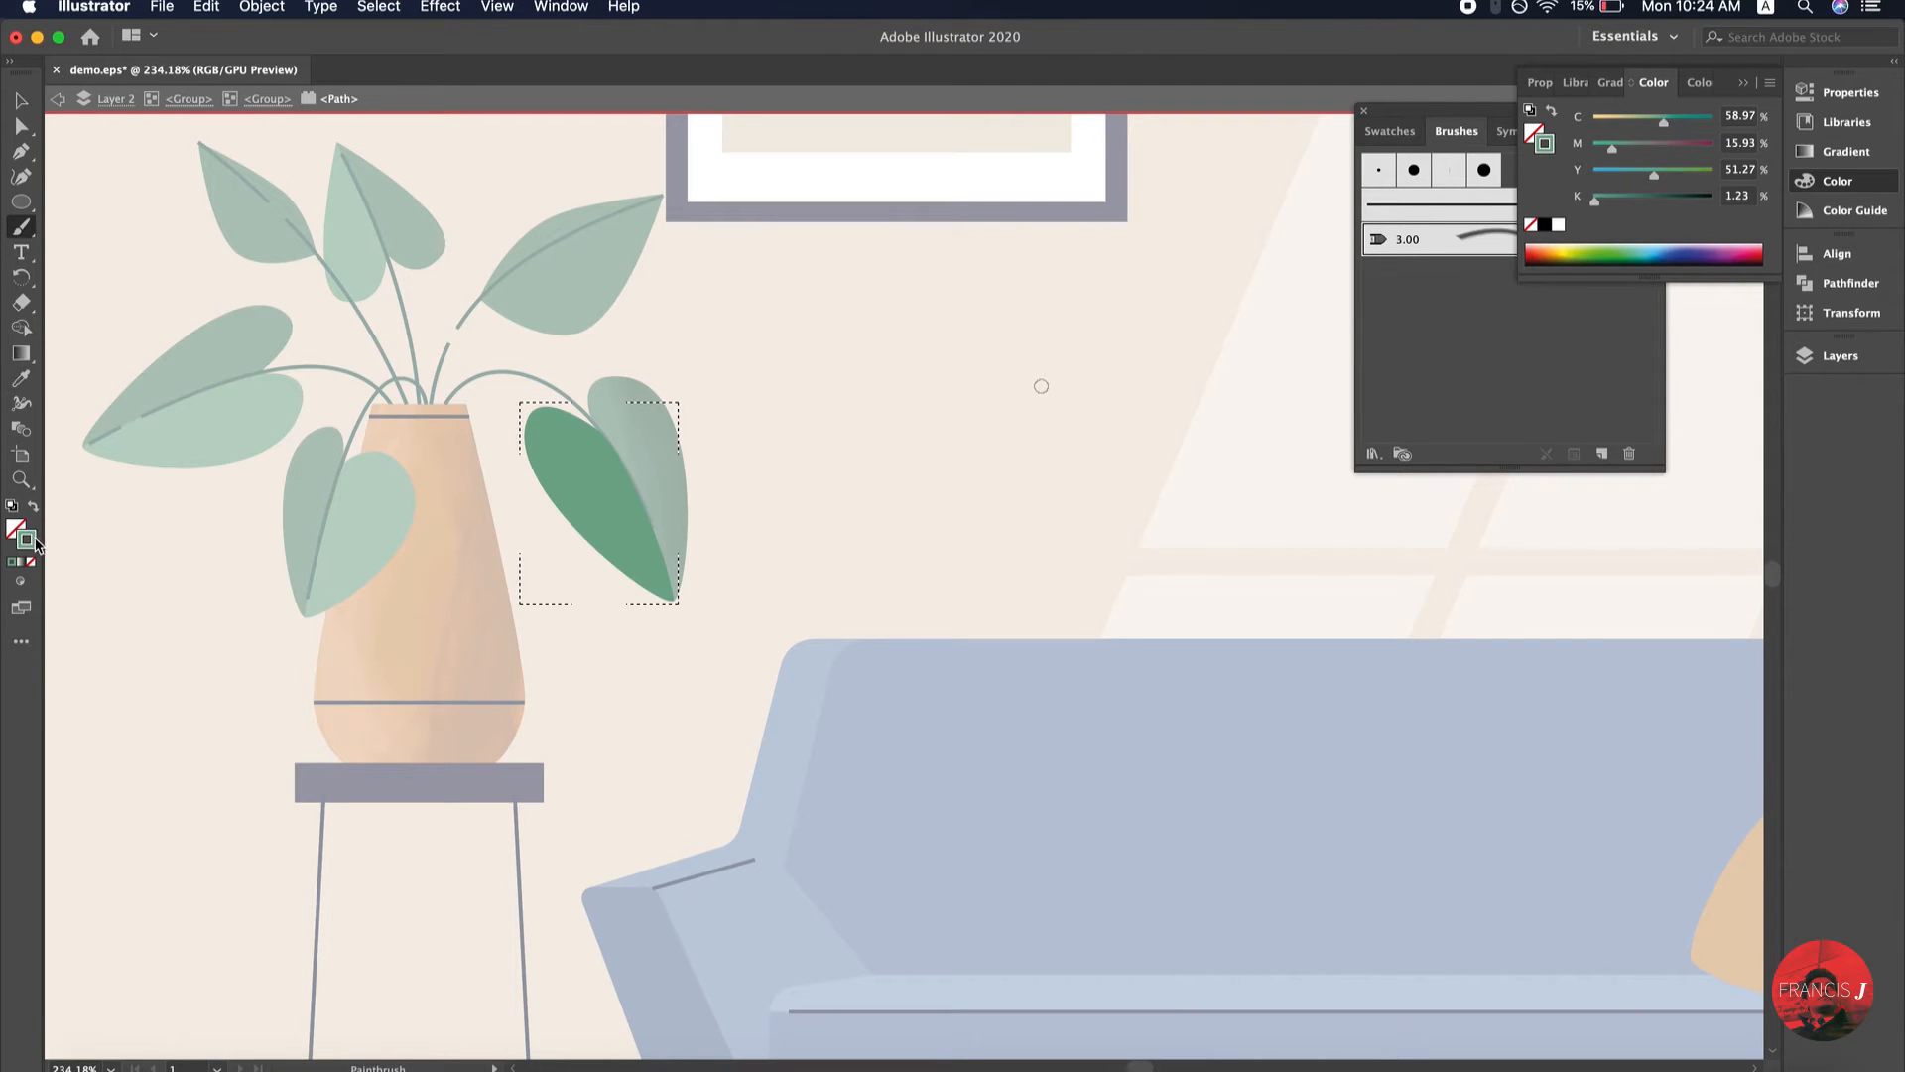
Lighten the stroke color to #90bfa4, paint highlights inside the leaf's left half, and exit its isolation
double_click(33, 540)
left_click(737, 483)
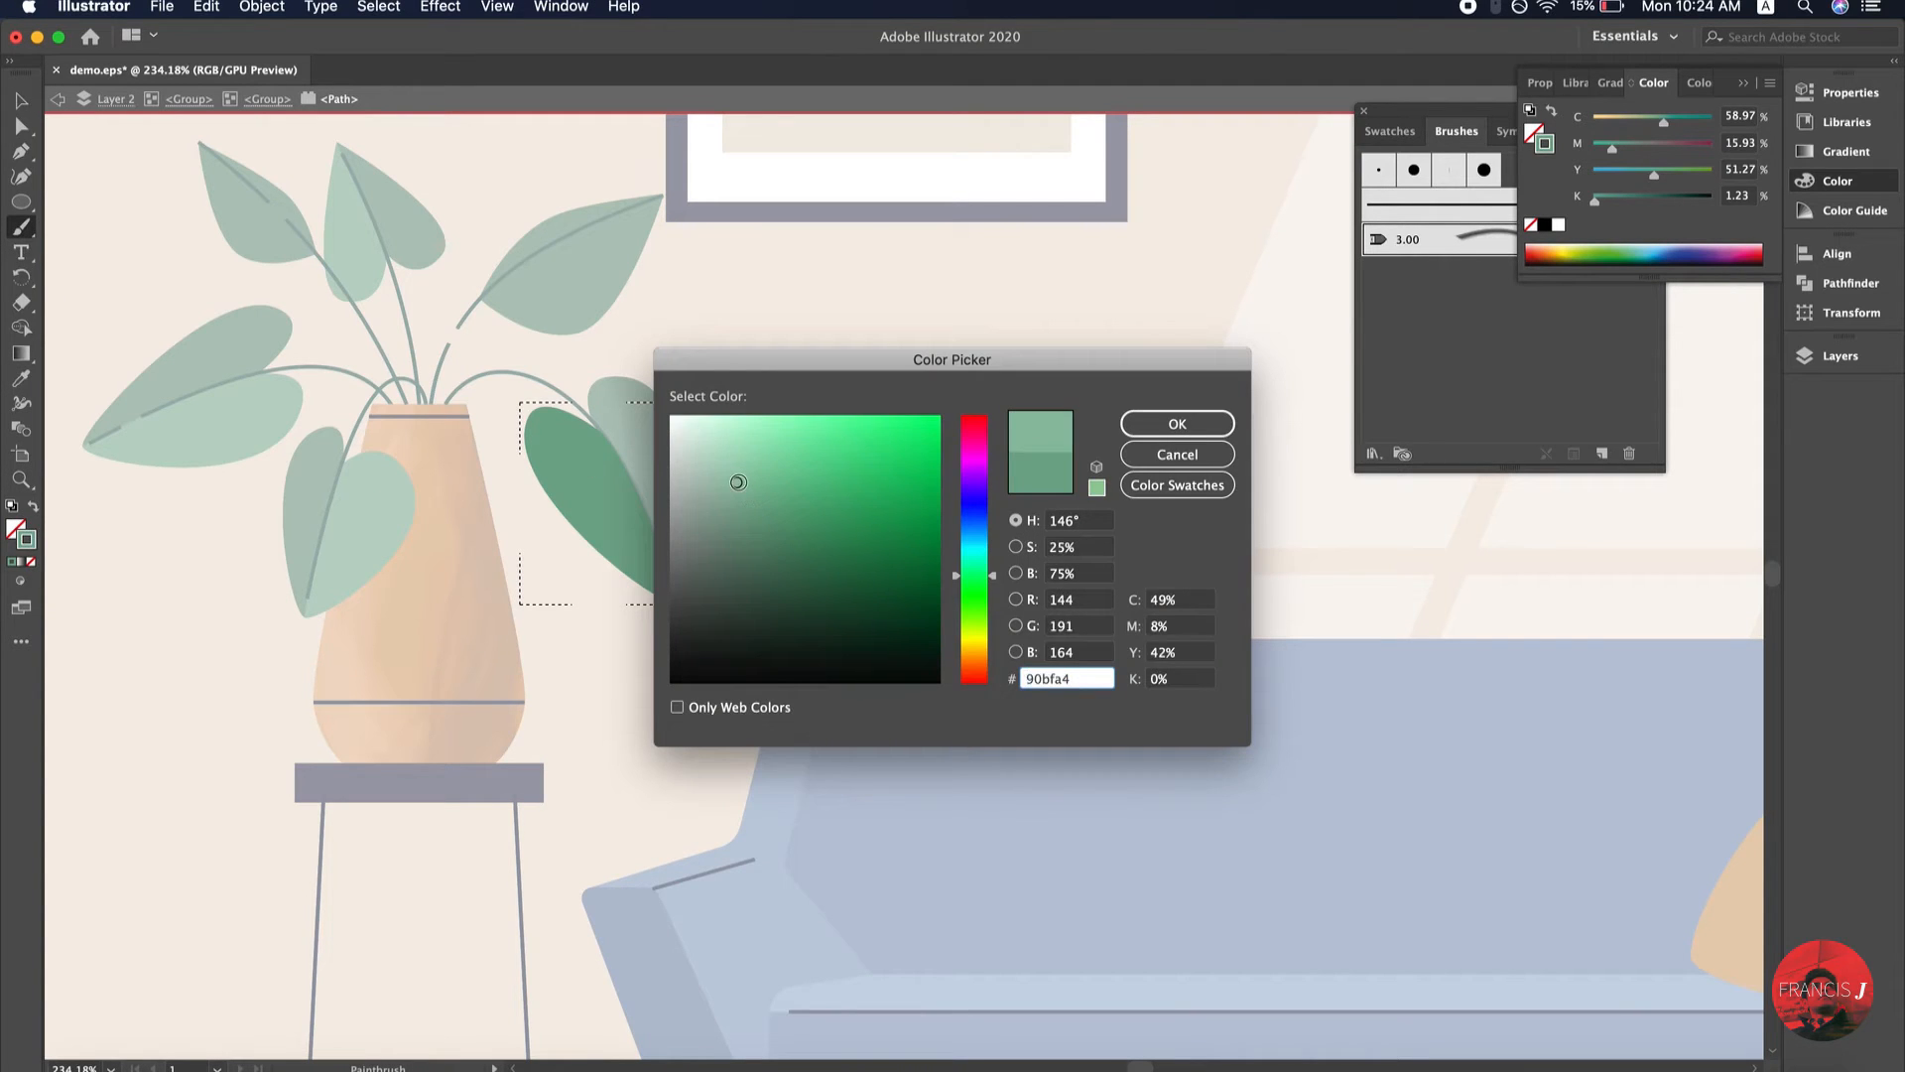
left_click(1177, 424)
mouse_move(561, 363)
left_mouse_down()
mouse_move(527, 428)
mouse_move(609, 647)
mouse_move(498, 391)
mouse_move(681, 597)
left_mouse_up()
mouse_move(513, 395)
left_mouse_down()
mouse_move(585, 571)
mouse_move(510, 426)
mouse_move(575, 486)
left_mouse_up()
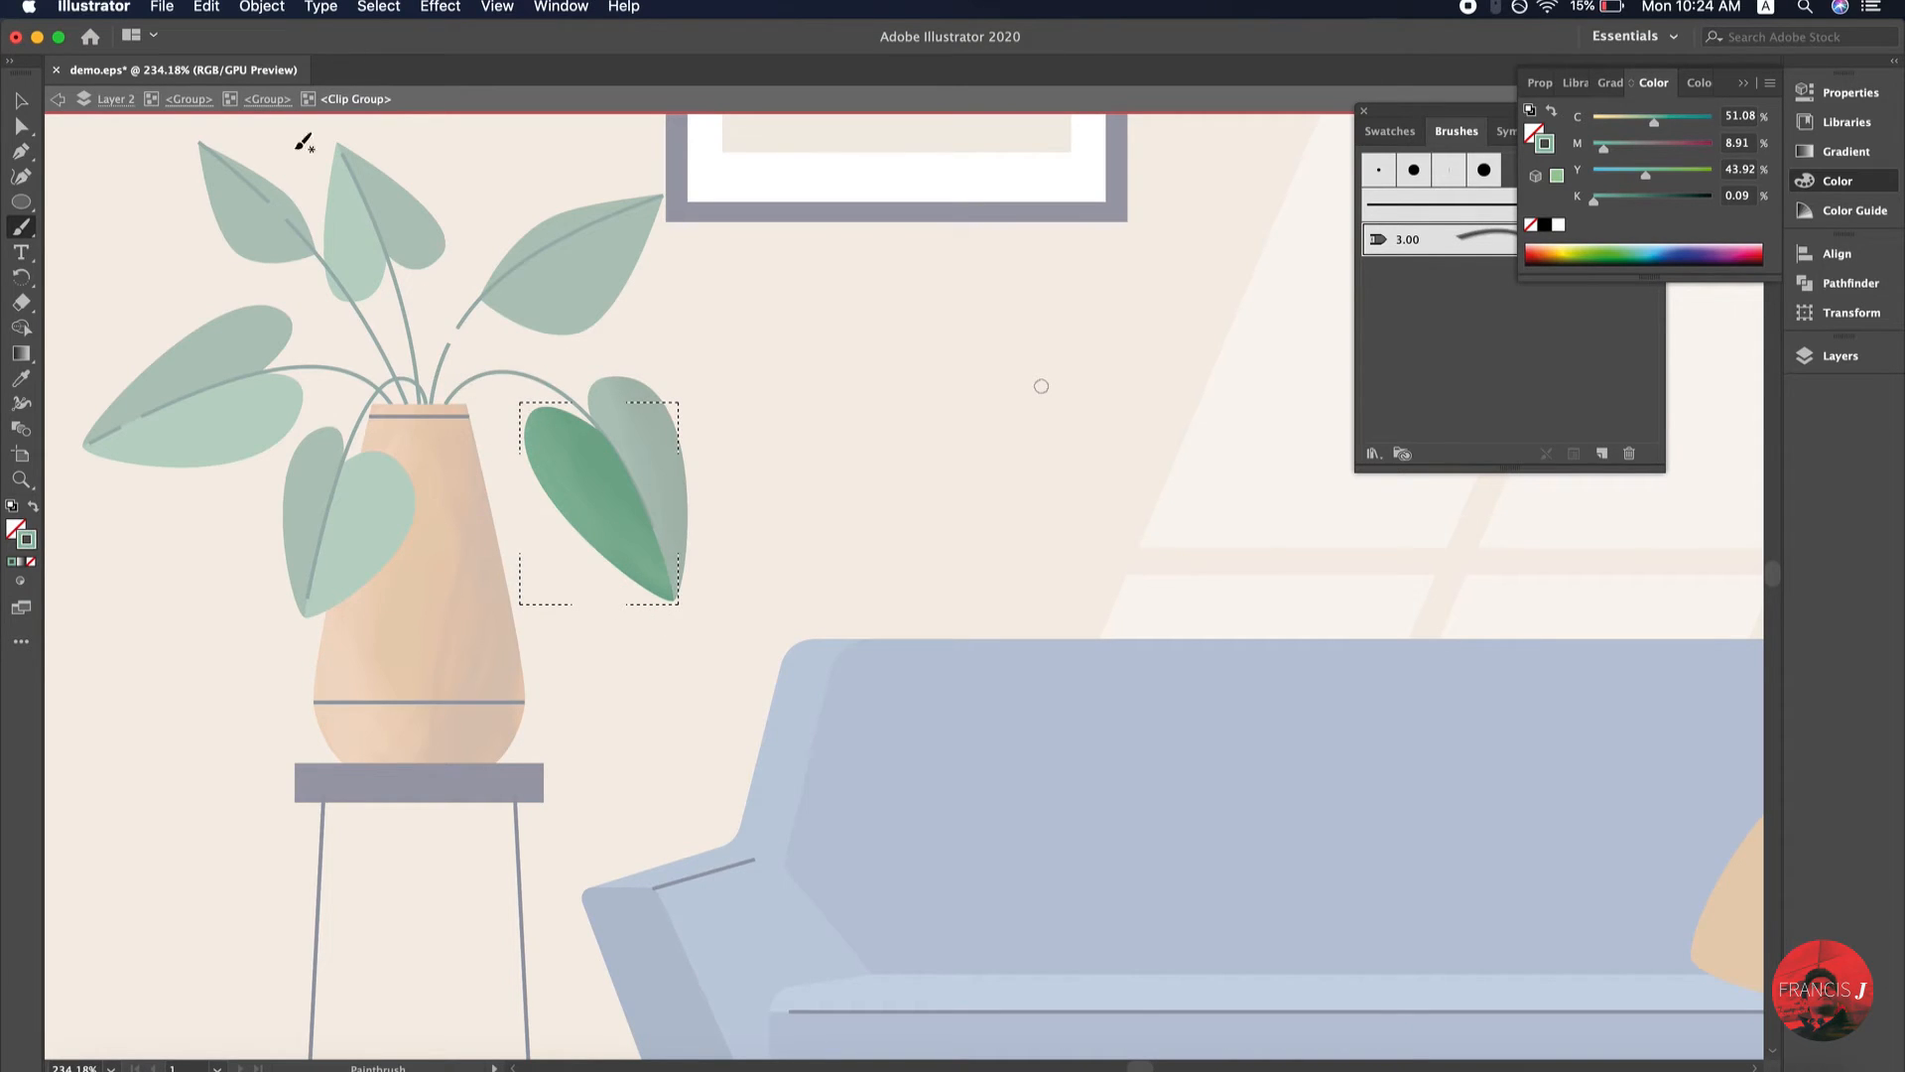
left_click(22, 101)
left_click(59, 101)
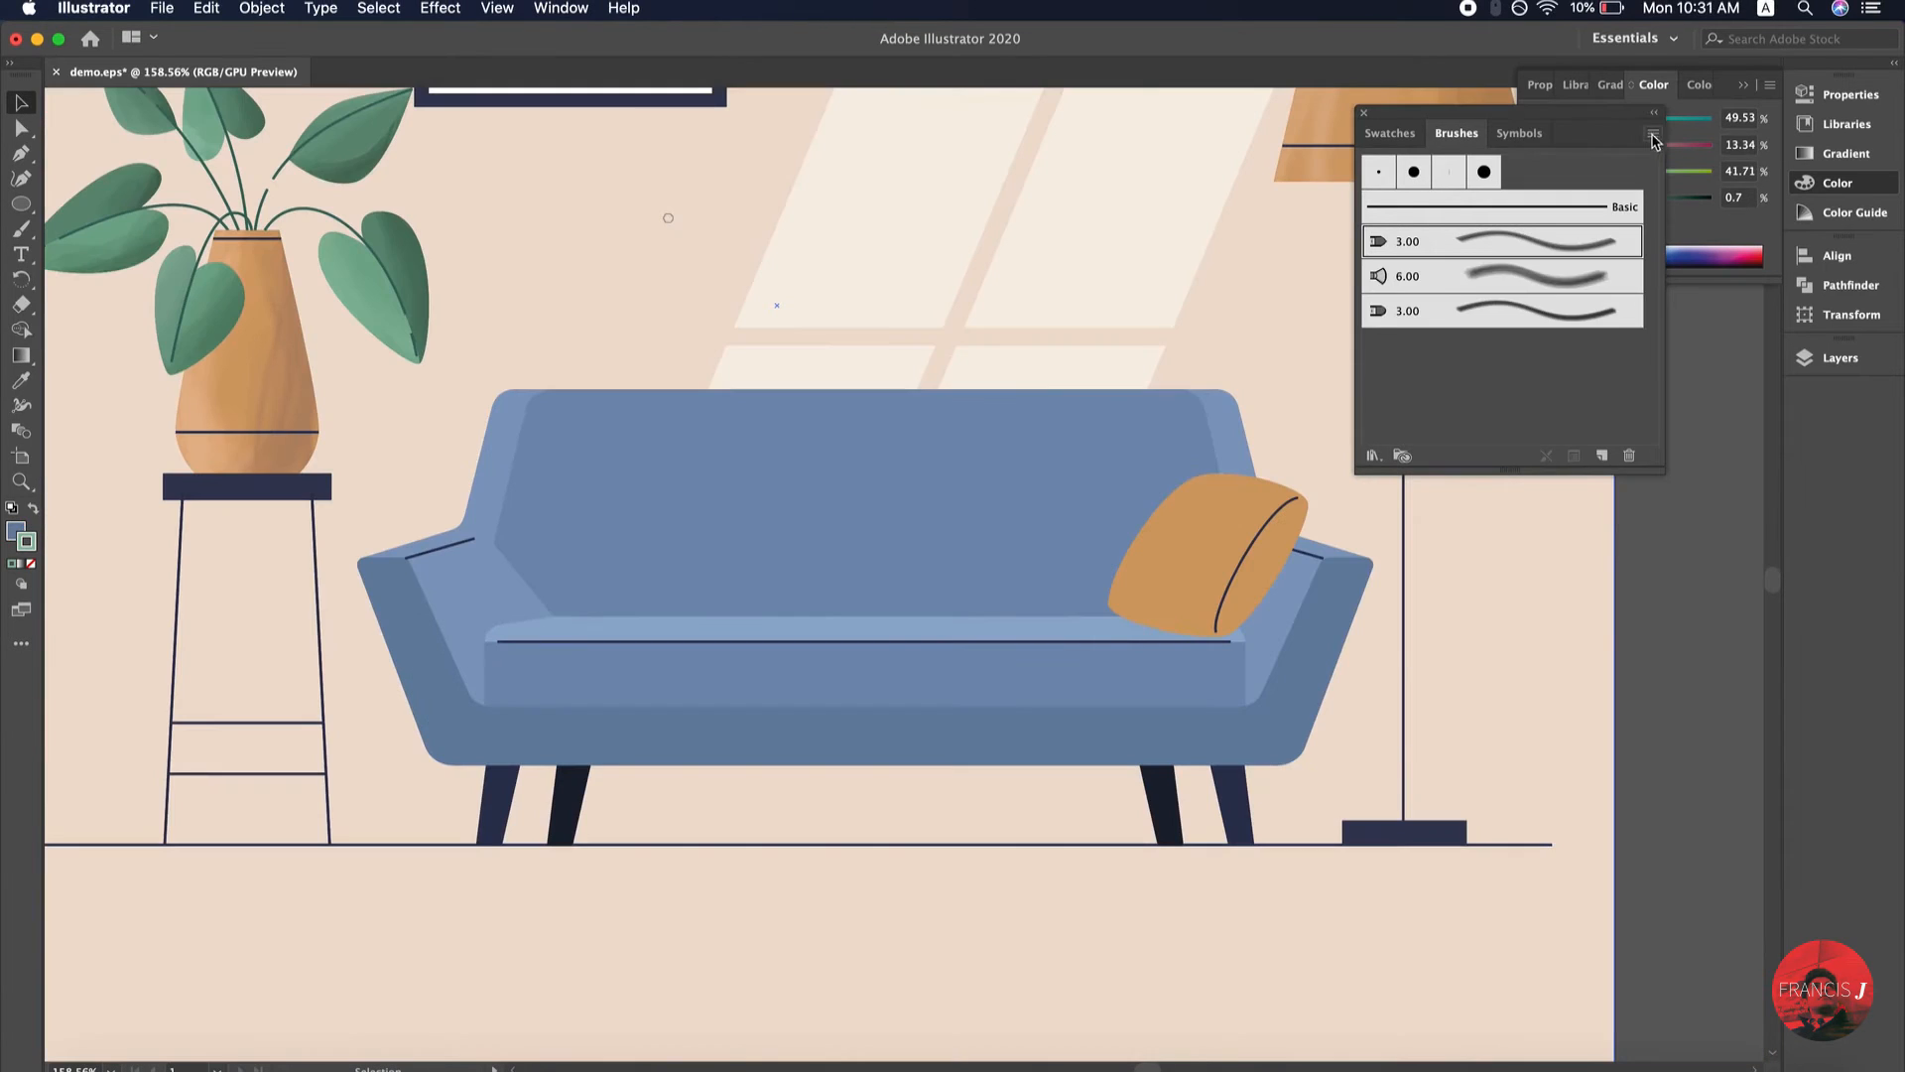
Load the Stipple Shading Illustrator Brushes Brush File library, dock it beneath the brushes list and choose its first stipple brush
left_click(1655, 141)
mouse_move(1522, 493)
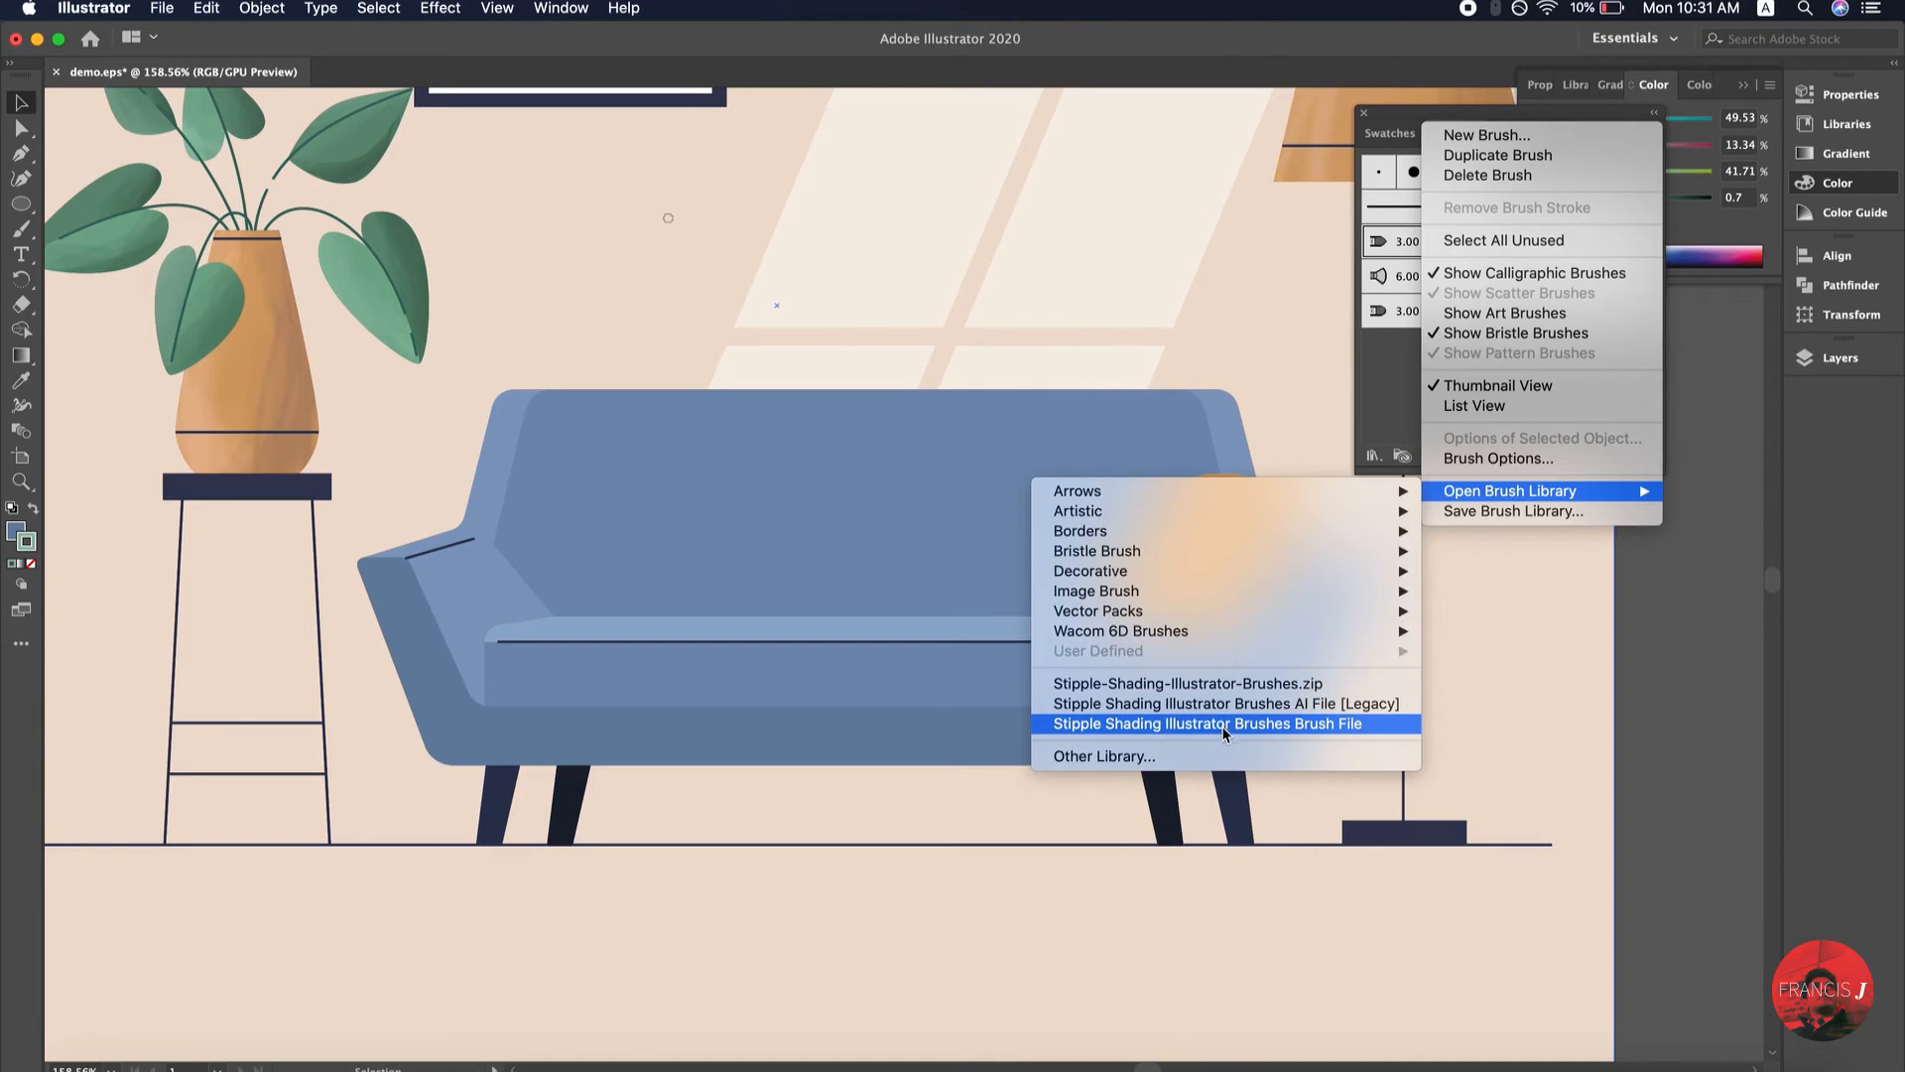
left_click(1222, 725)
left_click_drag(1544, 607, 1464, 471)
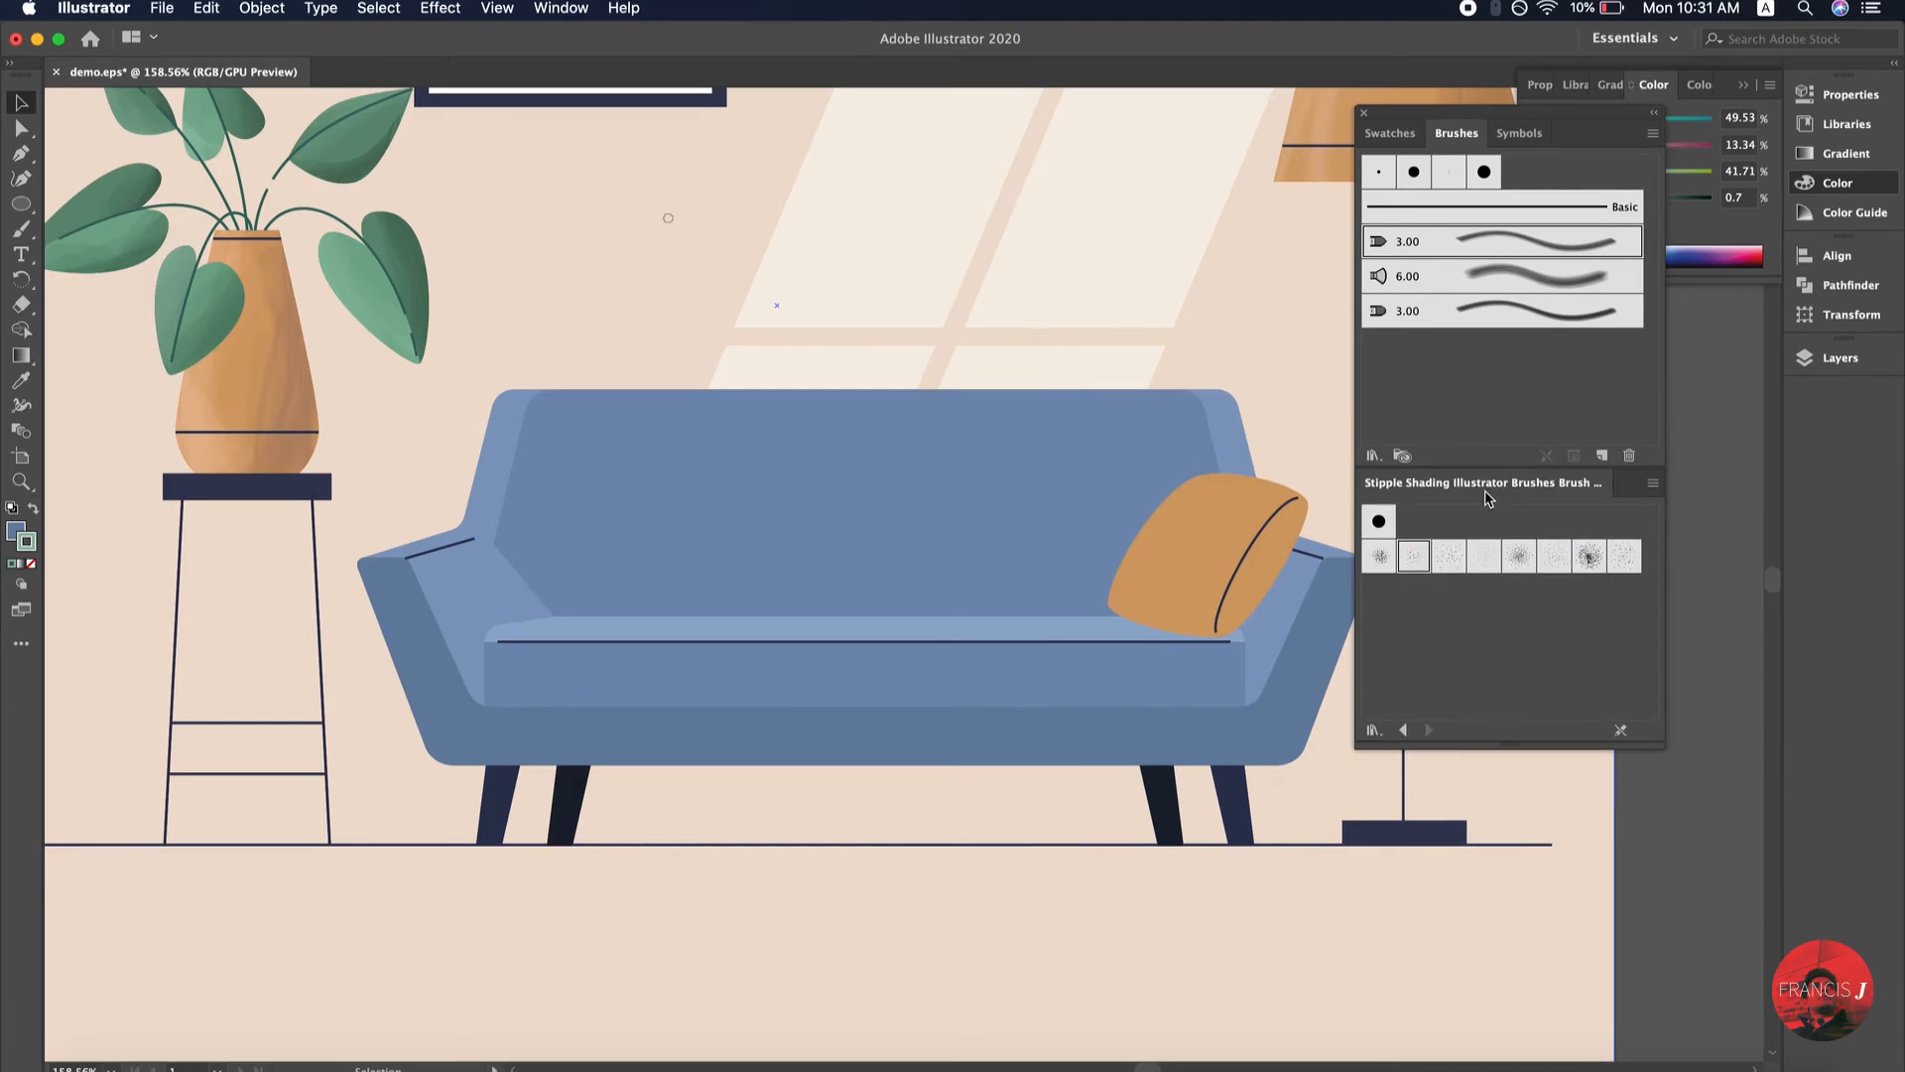
left_click(1384, 558)
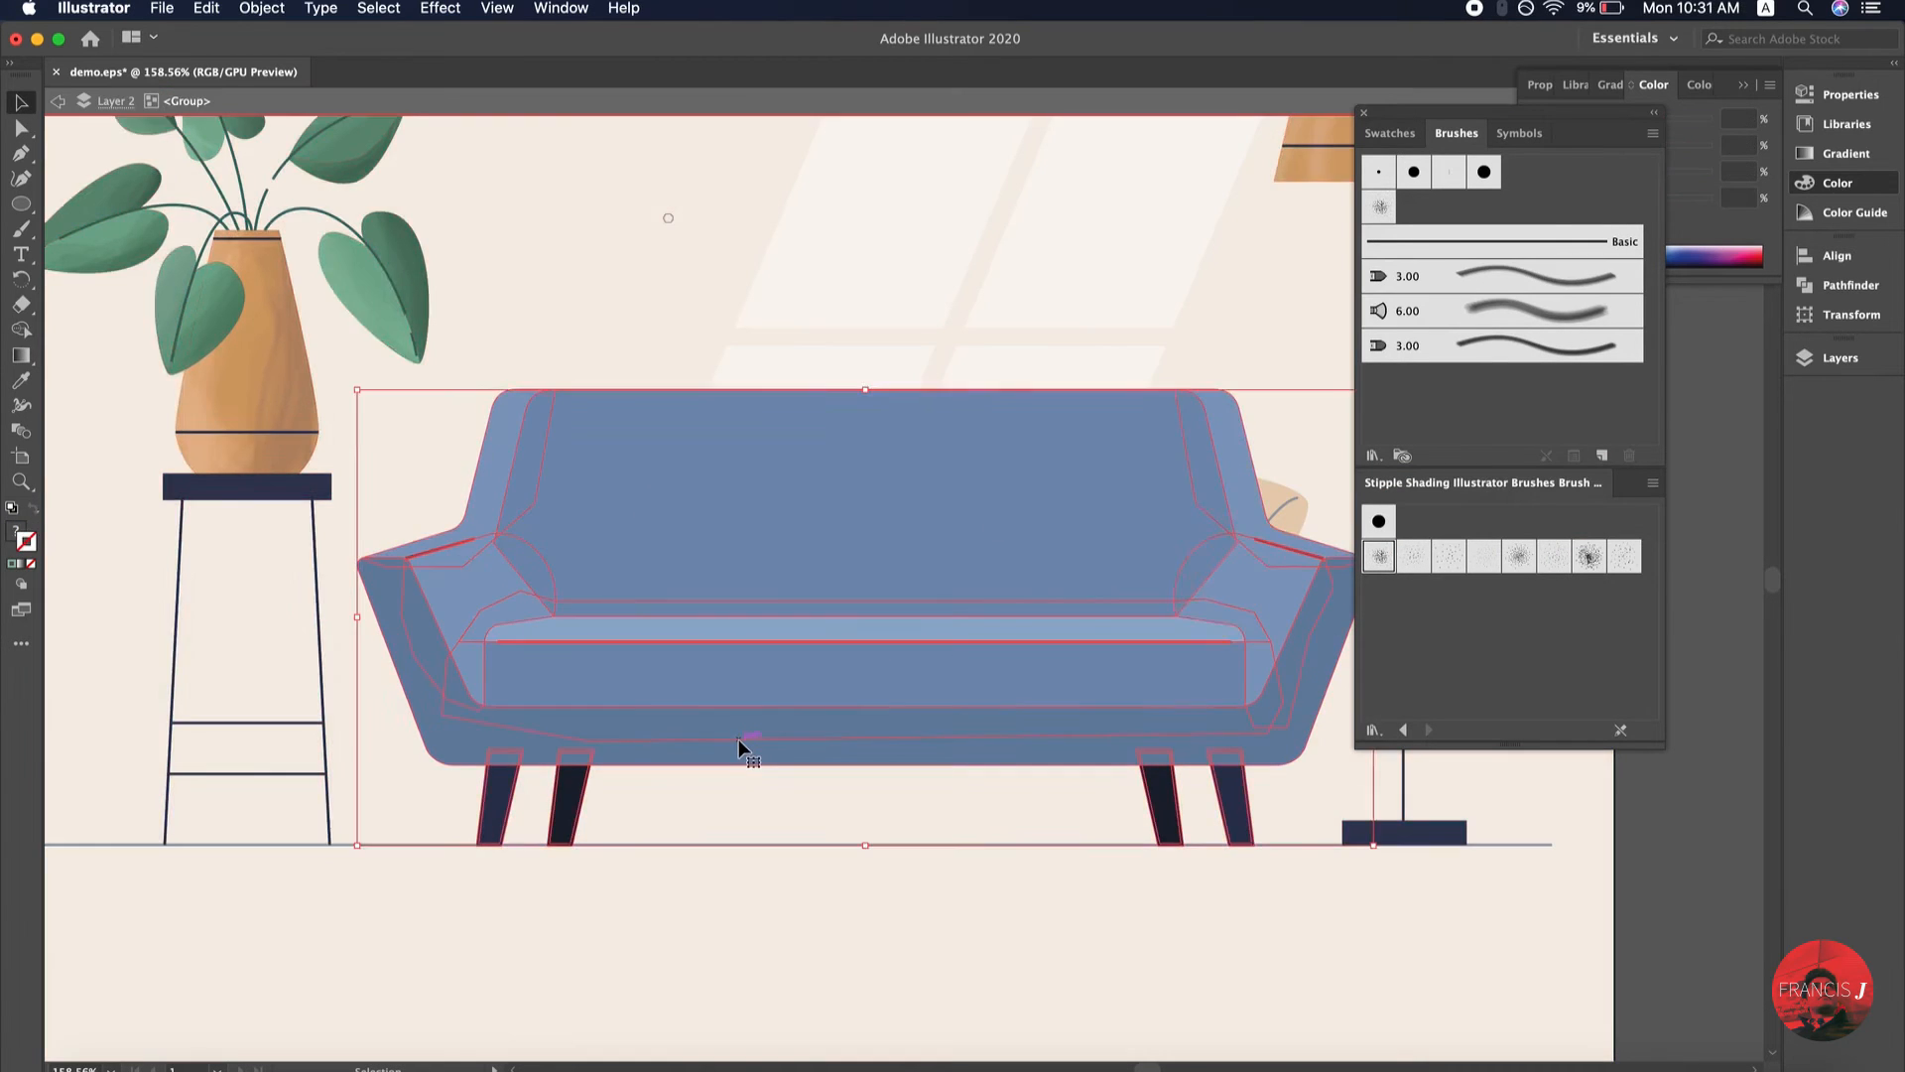
Isolate the sofa's darker base shape and set it to Draw Inside mode with its fill color swapped onto the stroke
double_click(745, 750)
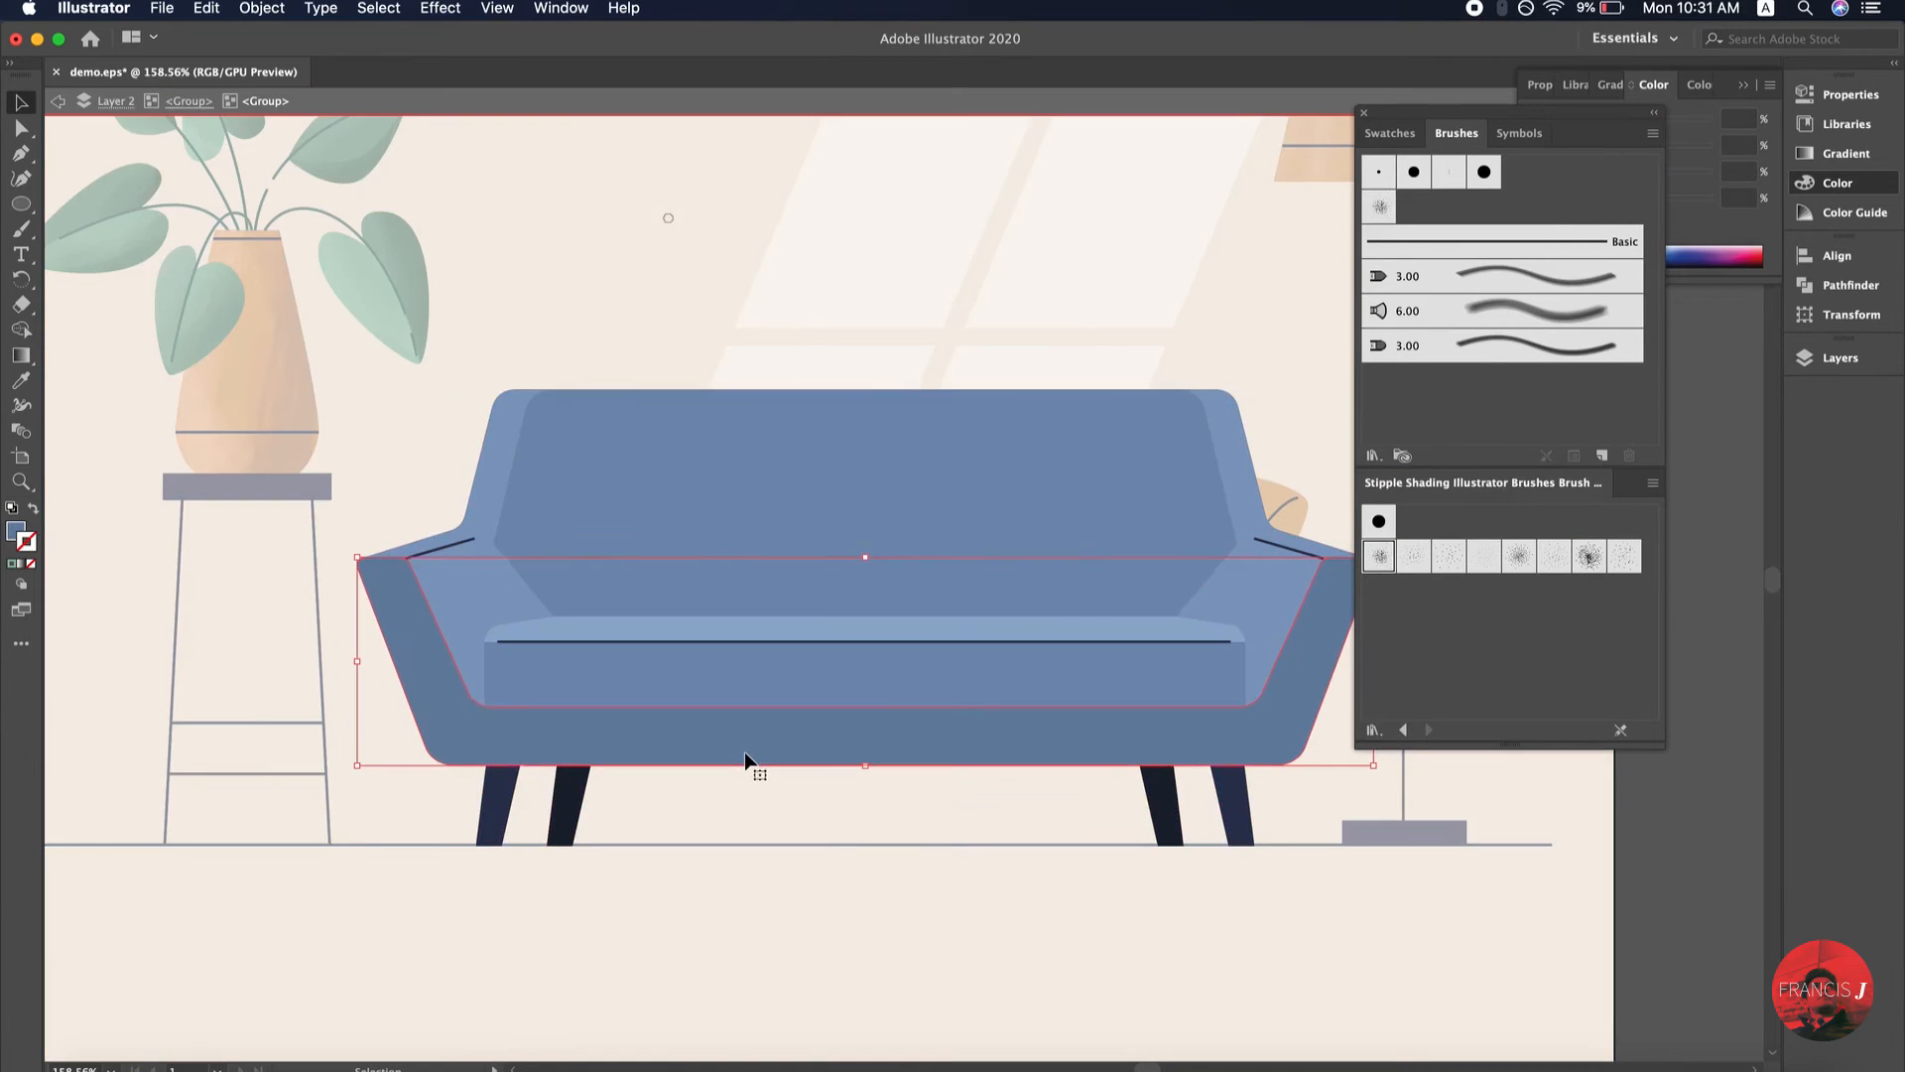
left_click(26, 586)
left_click(61, 643)
left_click(35, 512)
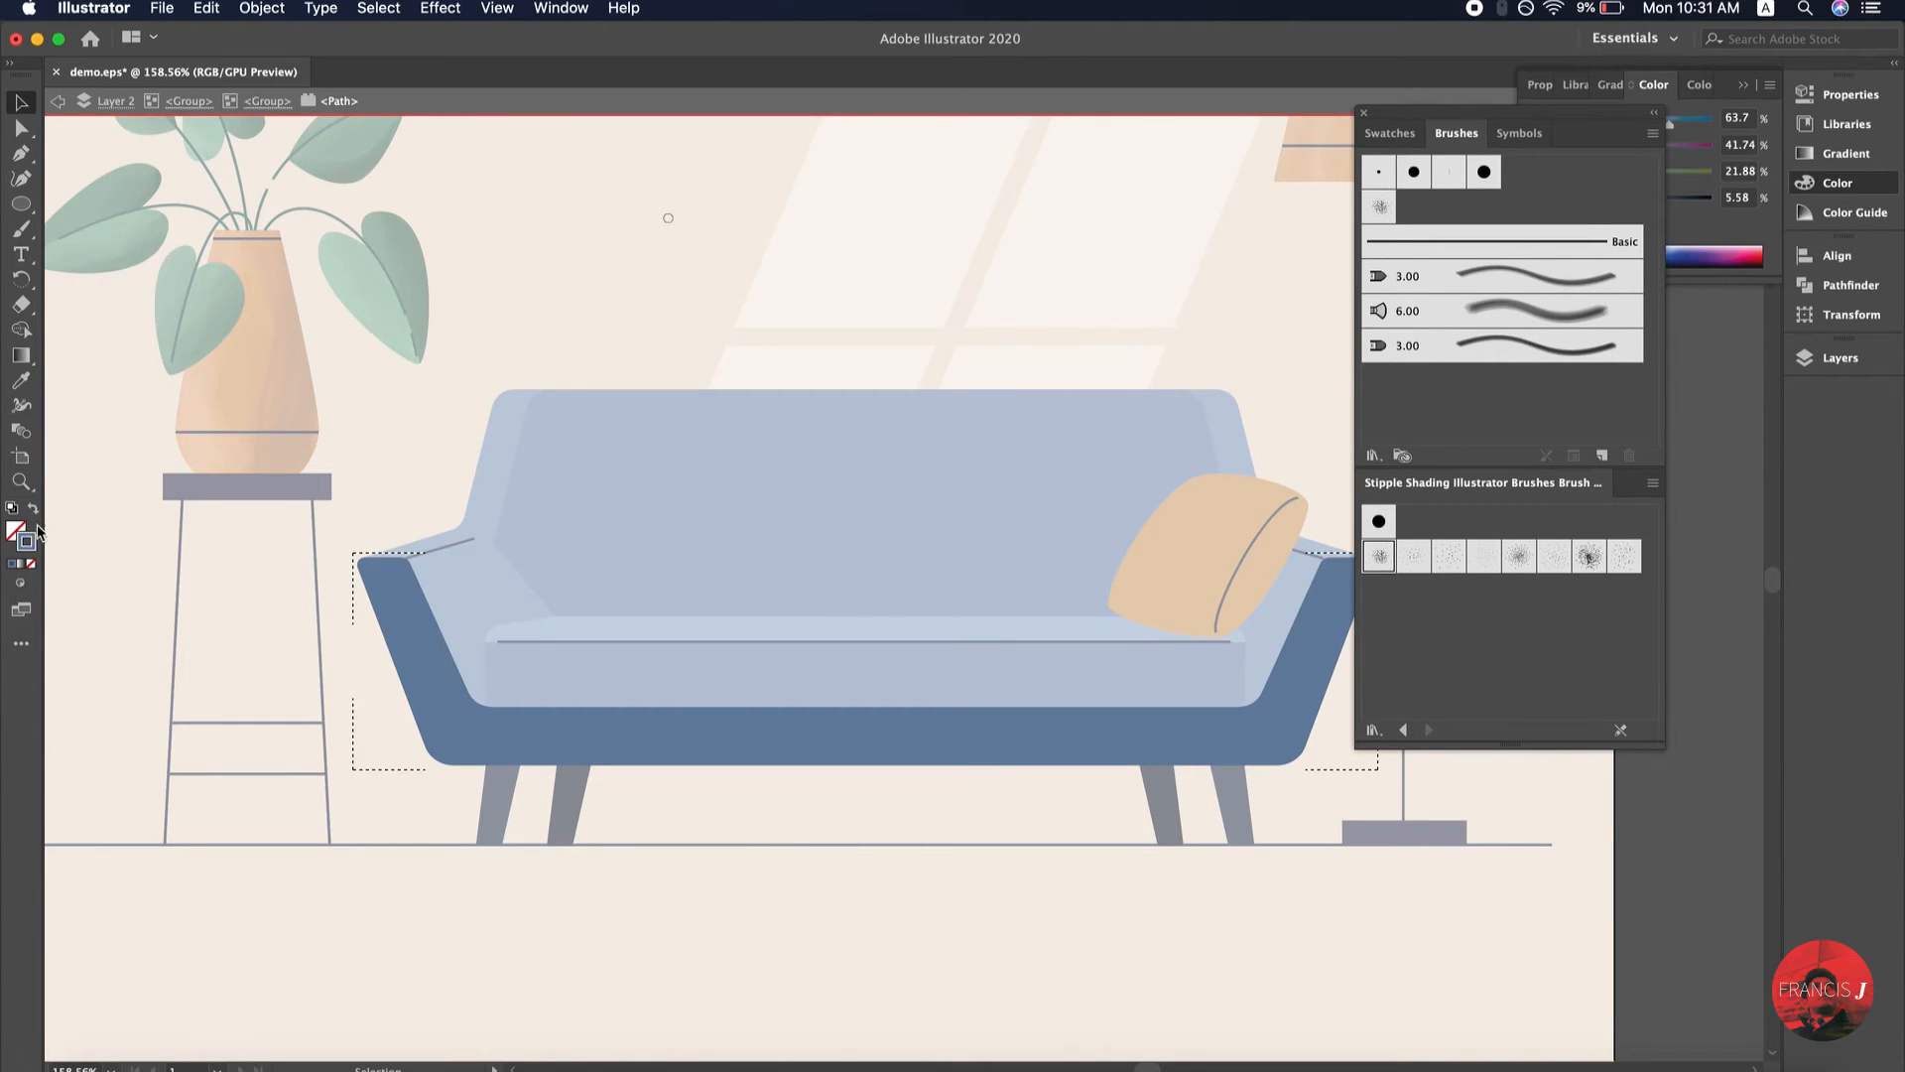
Darken the stroke to about C 78, M 56, Y 36, K 24 and paint stipple shading on the base's lower right corner
double_click(27, 542)
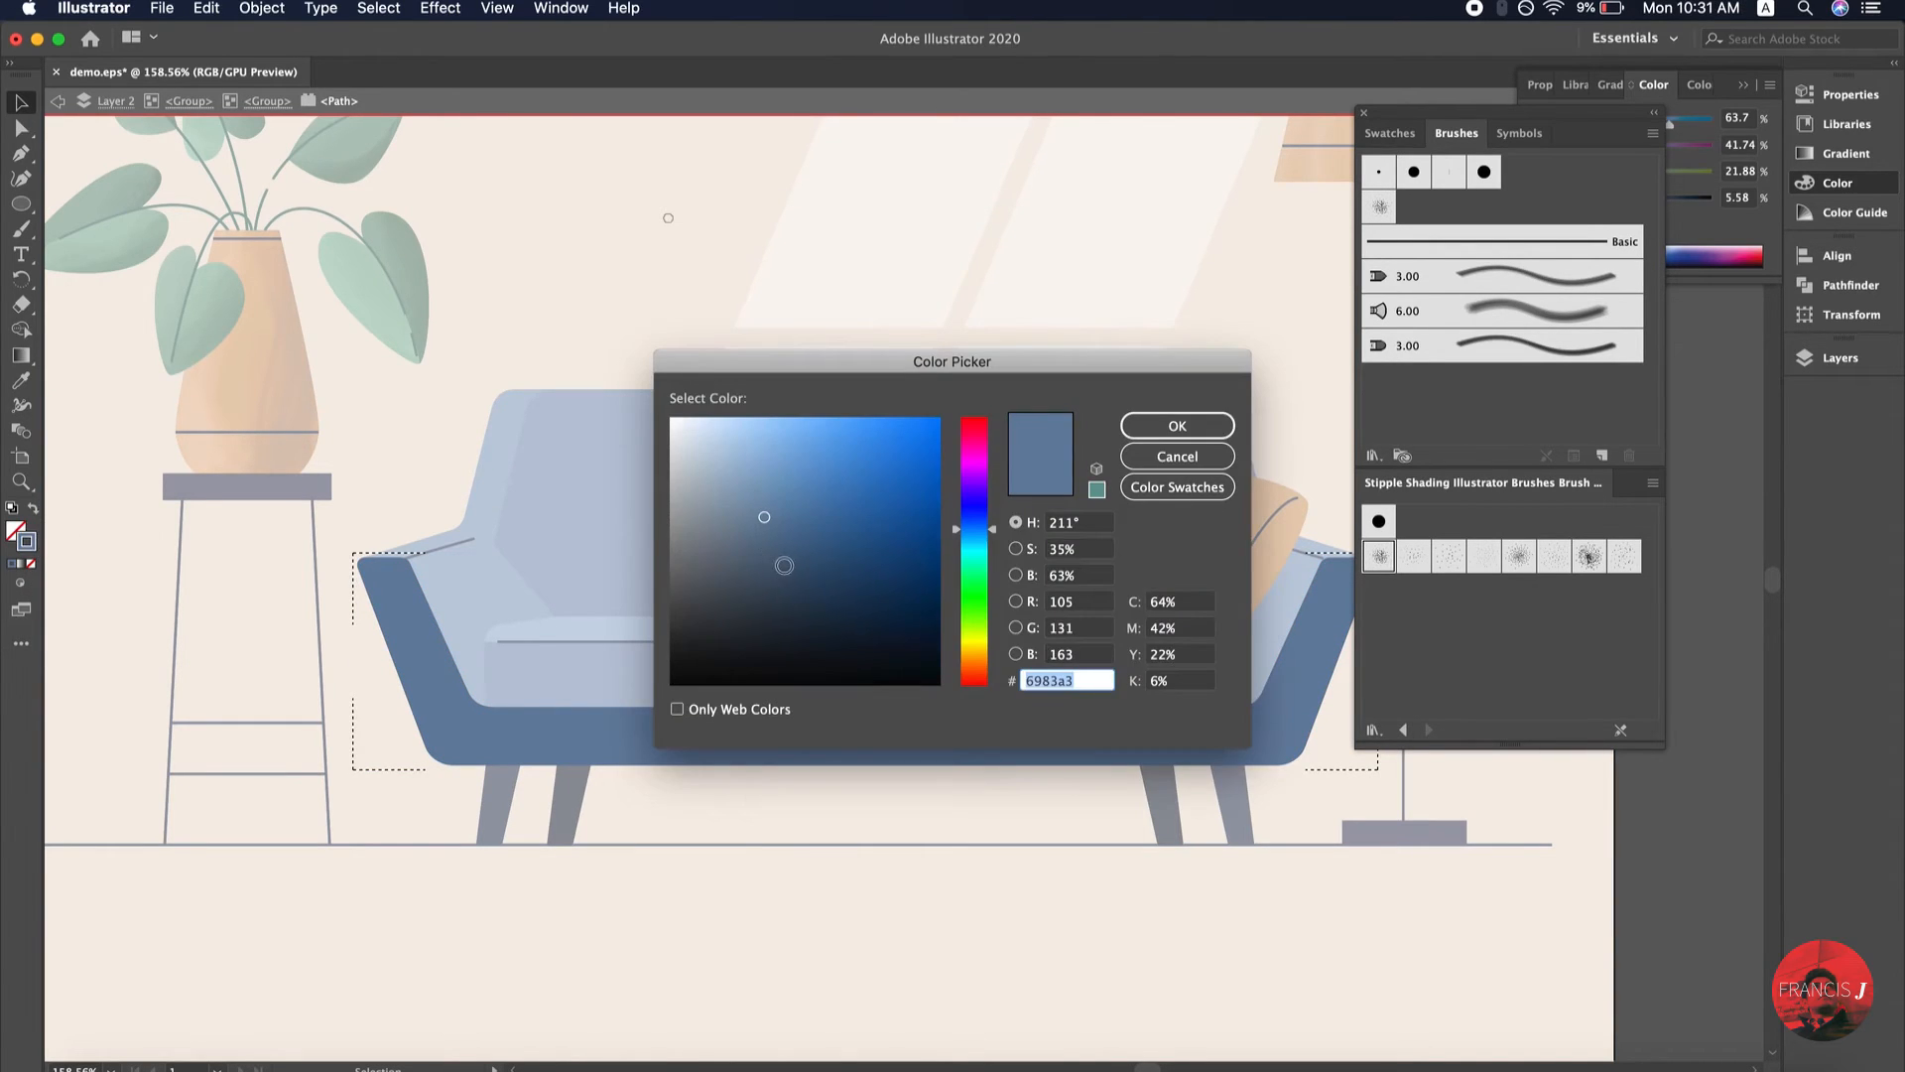
left_click(1178, 425)
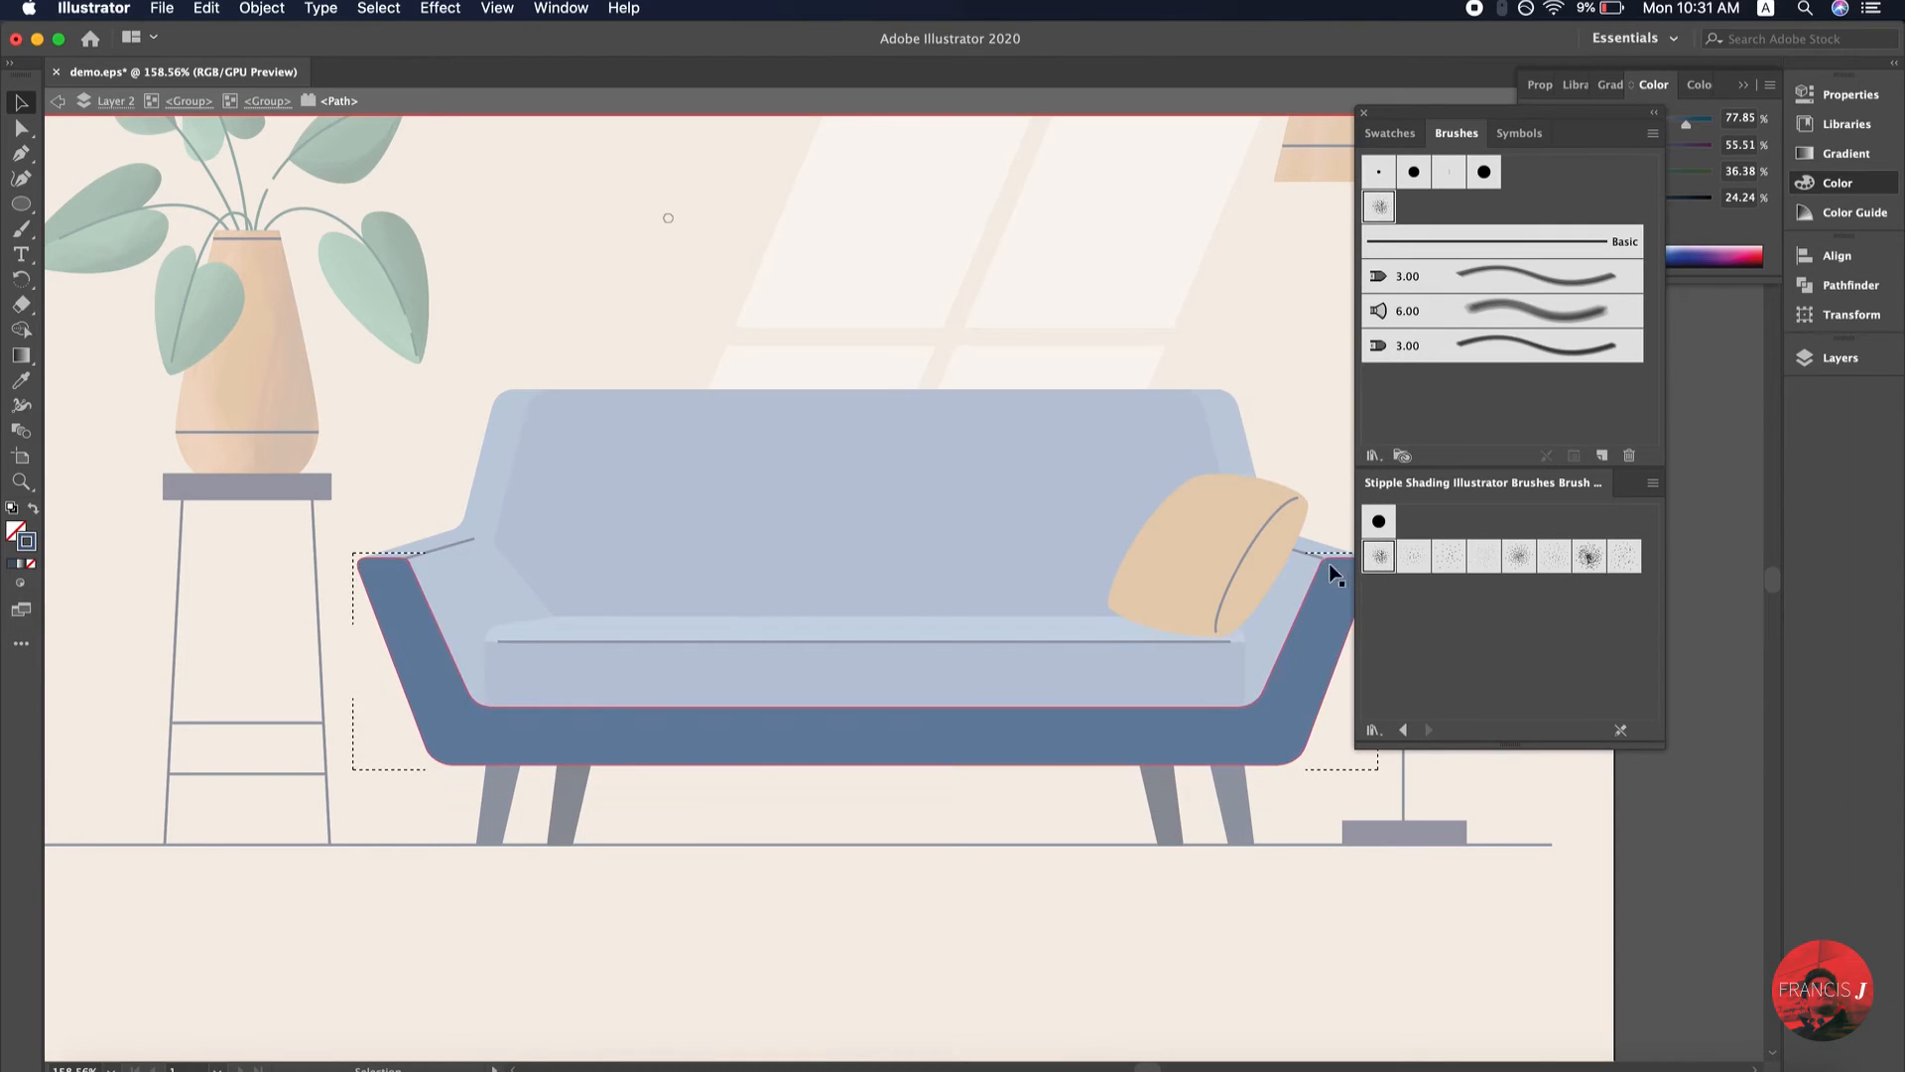
left_click(21, 229)
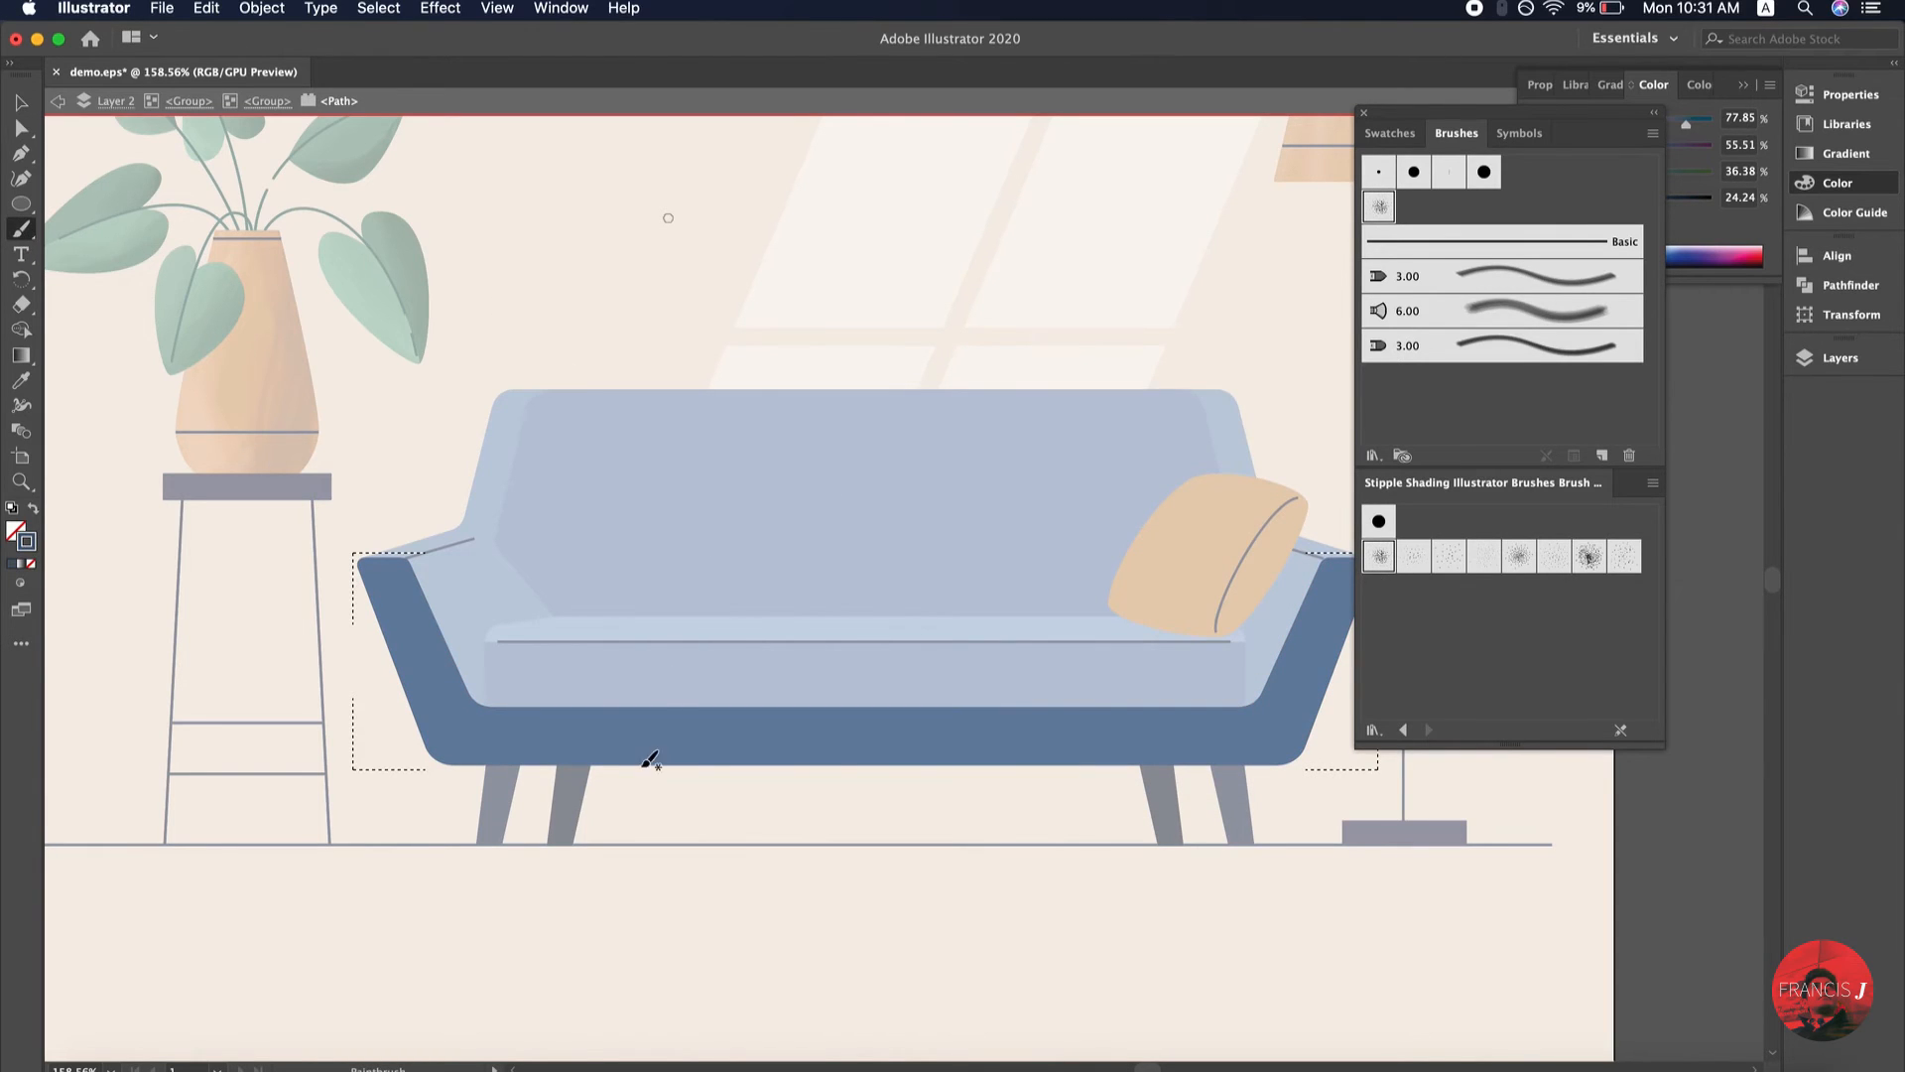
left_click_drag(1070, 780, 1066, 782)
key("super+z")
left_click_drag(1183, 779, 1352, 748)
Extend the stippling along the middle of the sofa base's lower edge using other brushes from the stipple library
left_click(1624, 557)
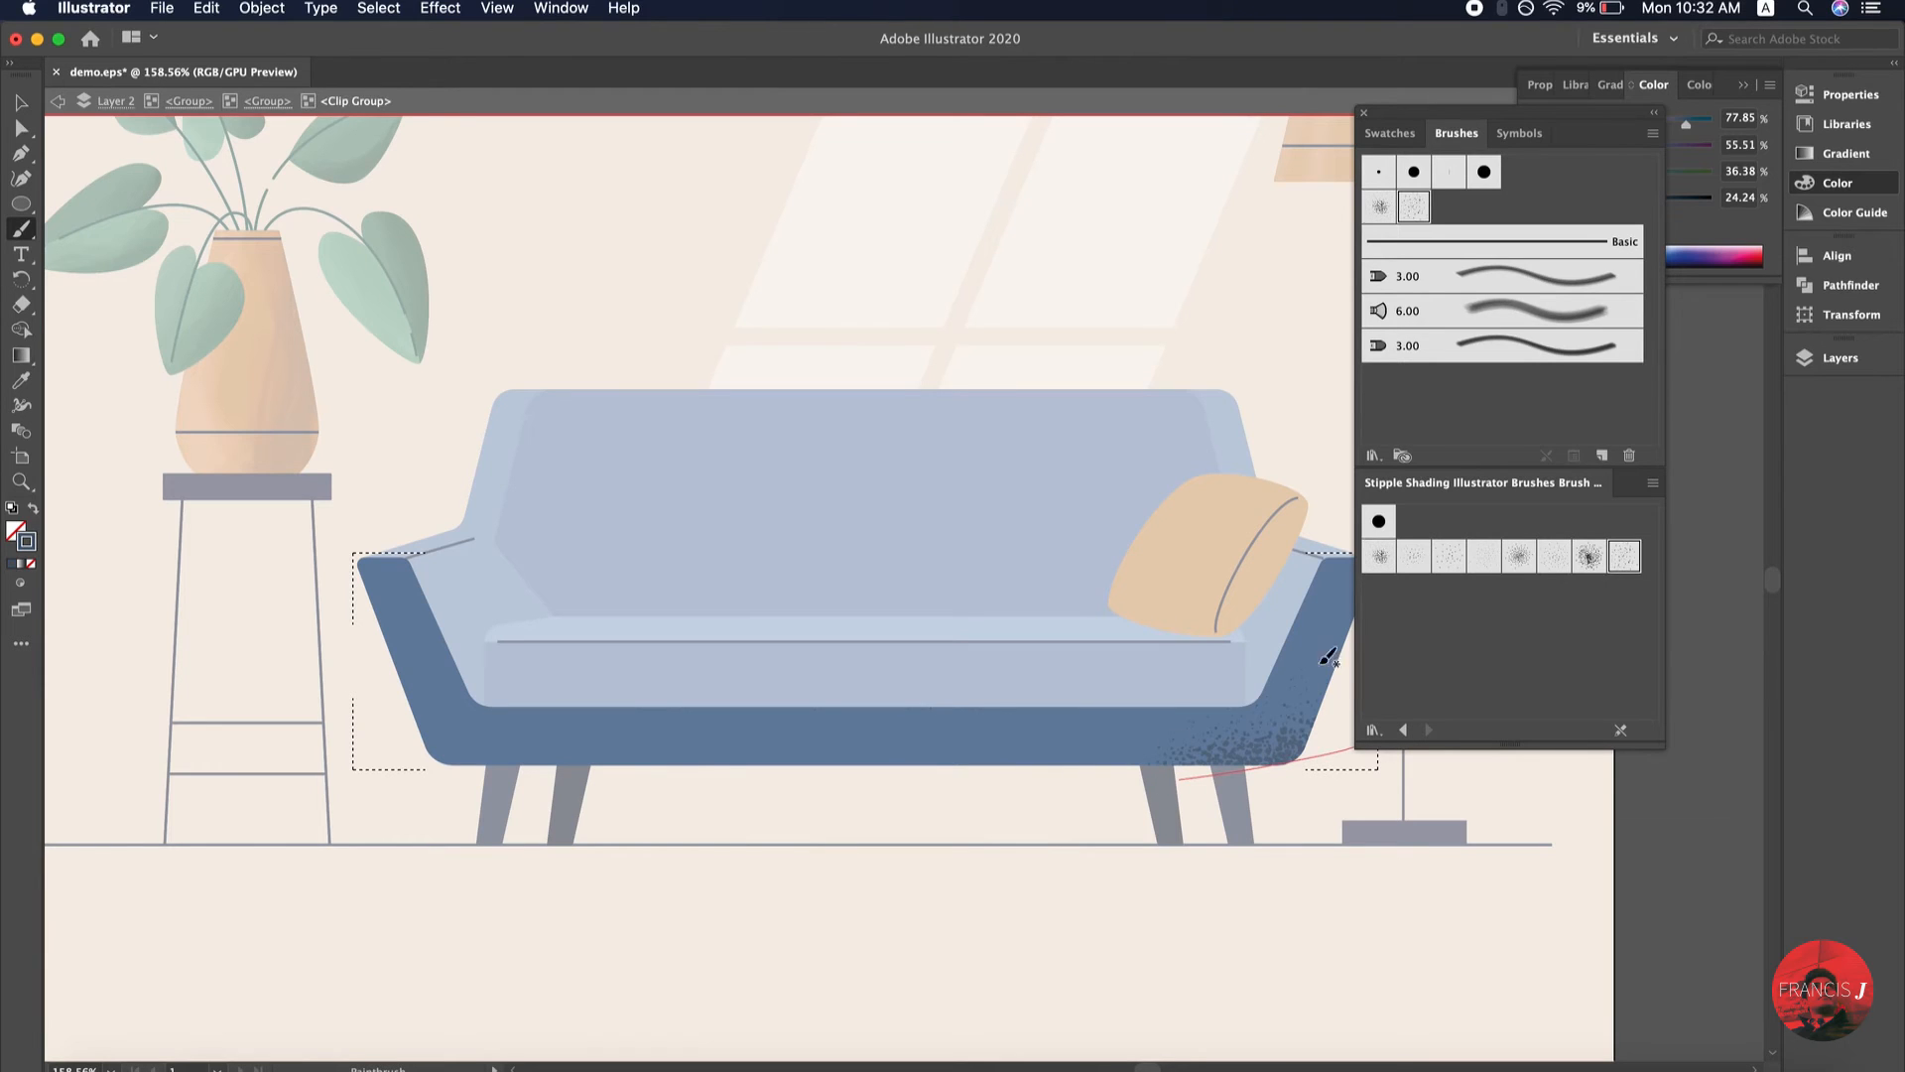
left_click(1494, 560)
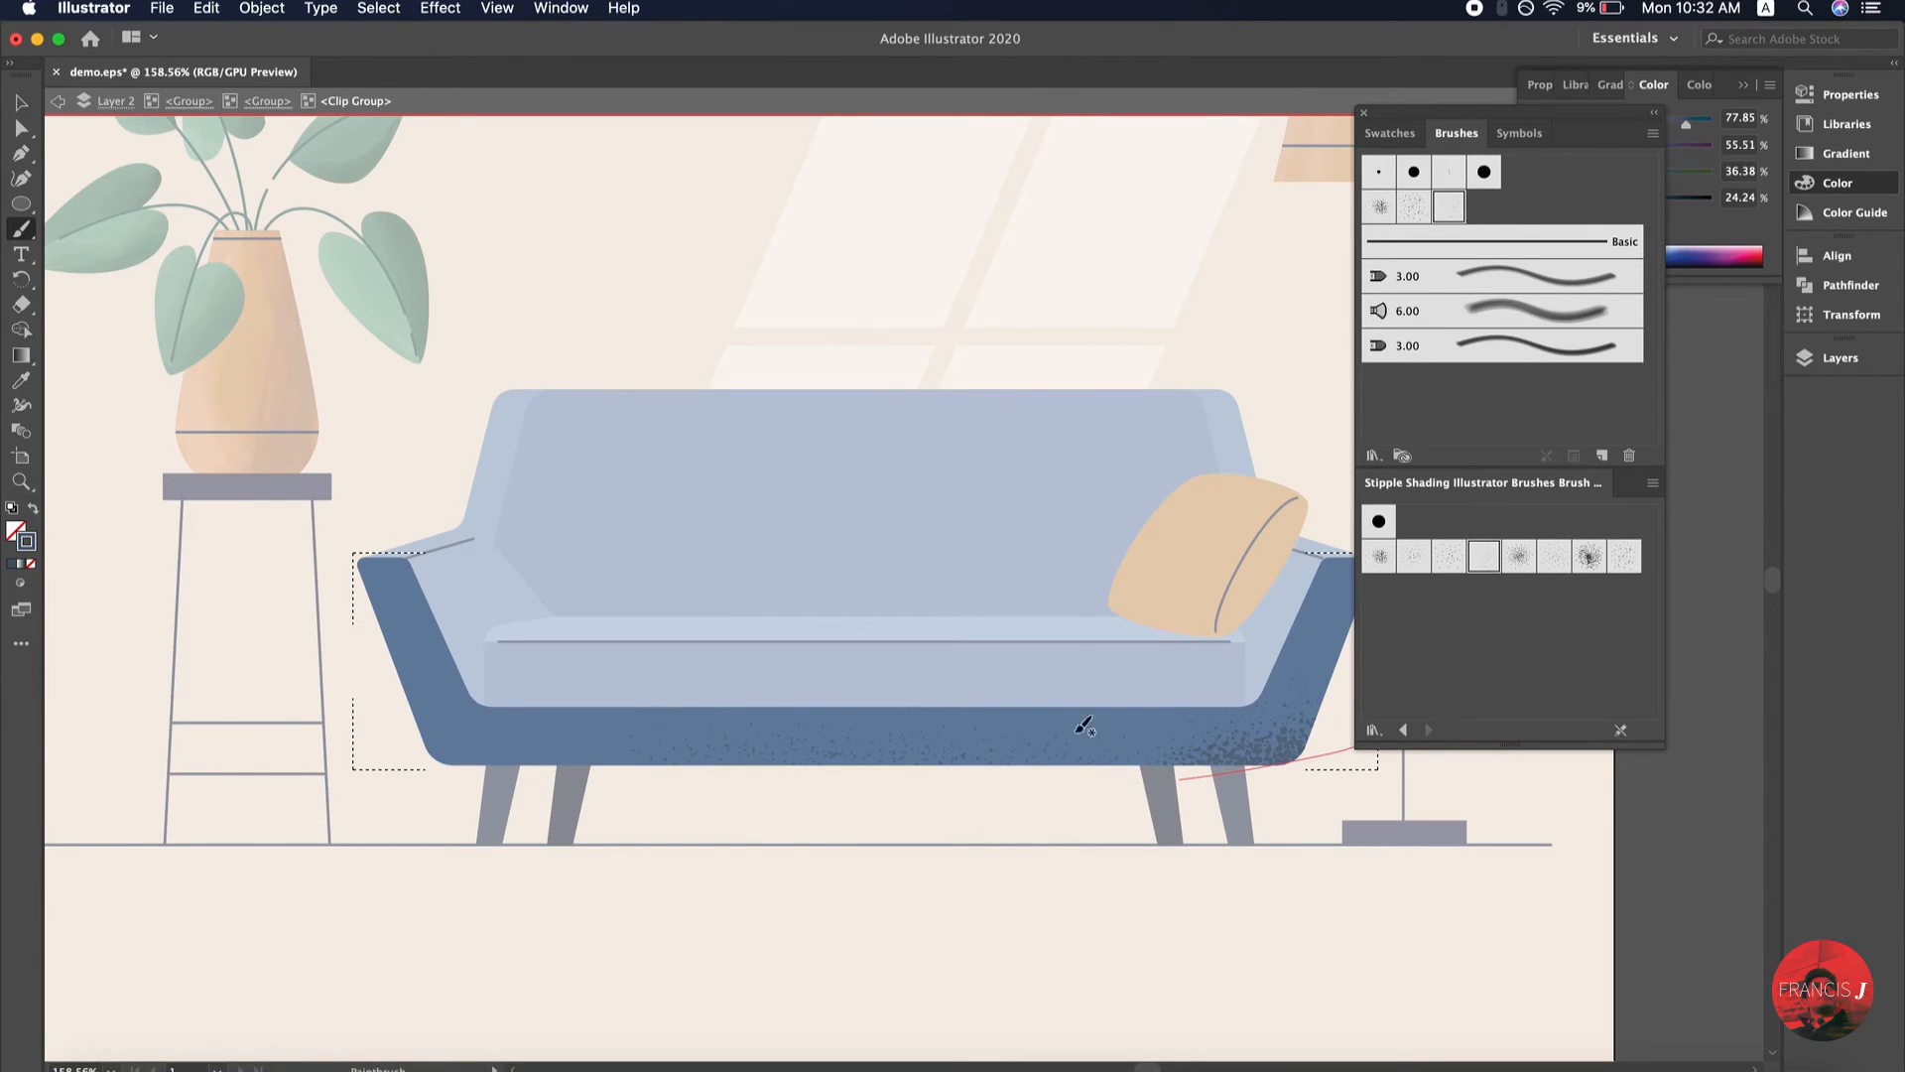
left_click(1509, 561)
left_click_drag(967, 780, 1003, 745)
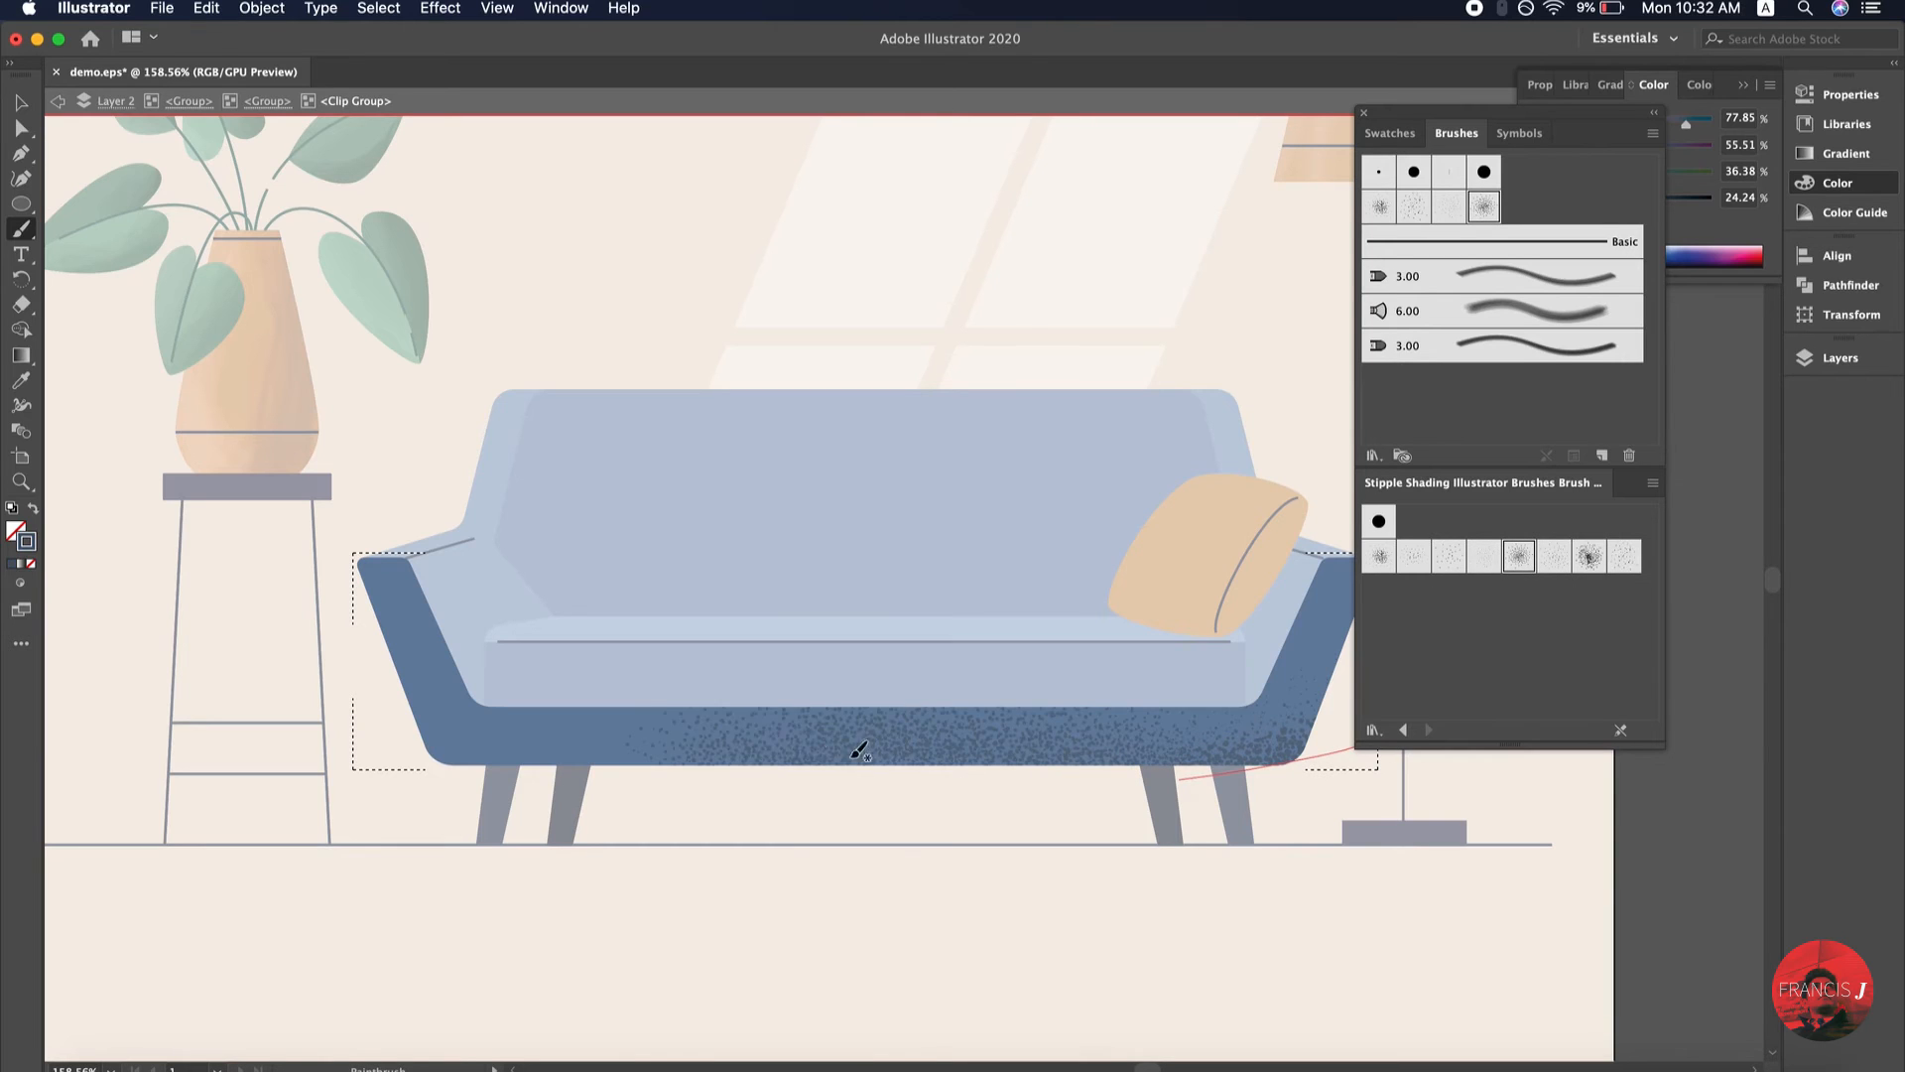
Undo the last three changes and repaint the stippling across the sofa base and its left side, exiting isolation when done
key("super+z")
key("super+z")
key("super+z")
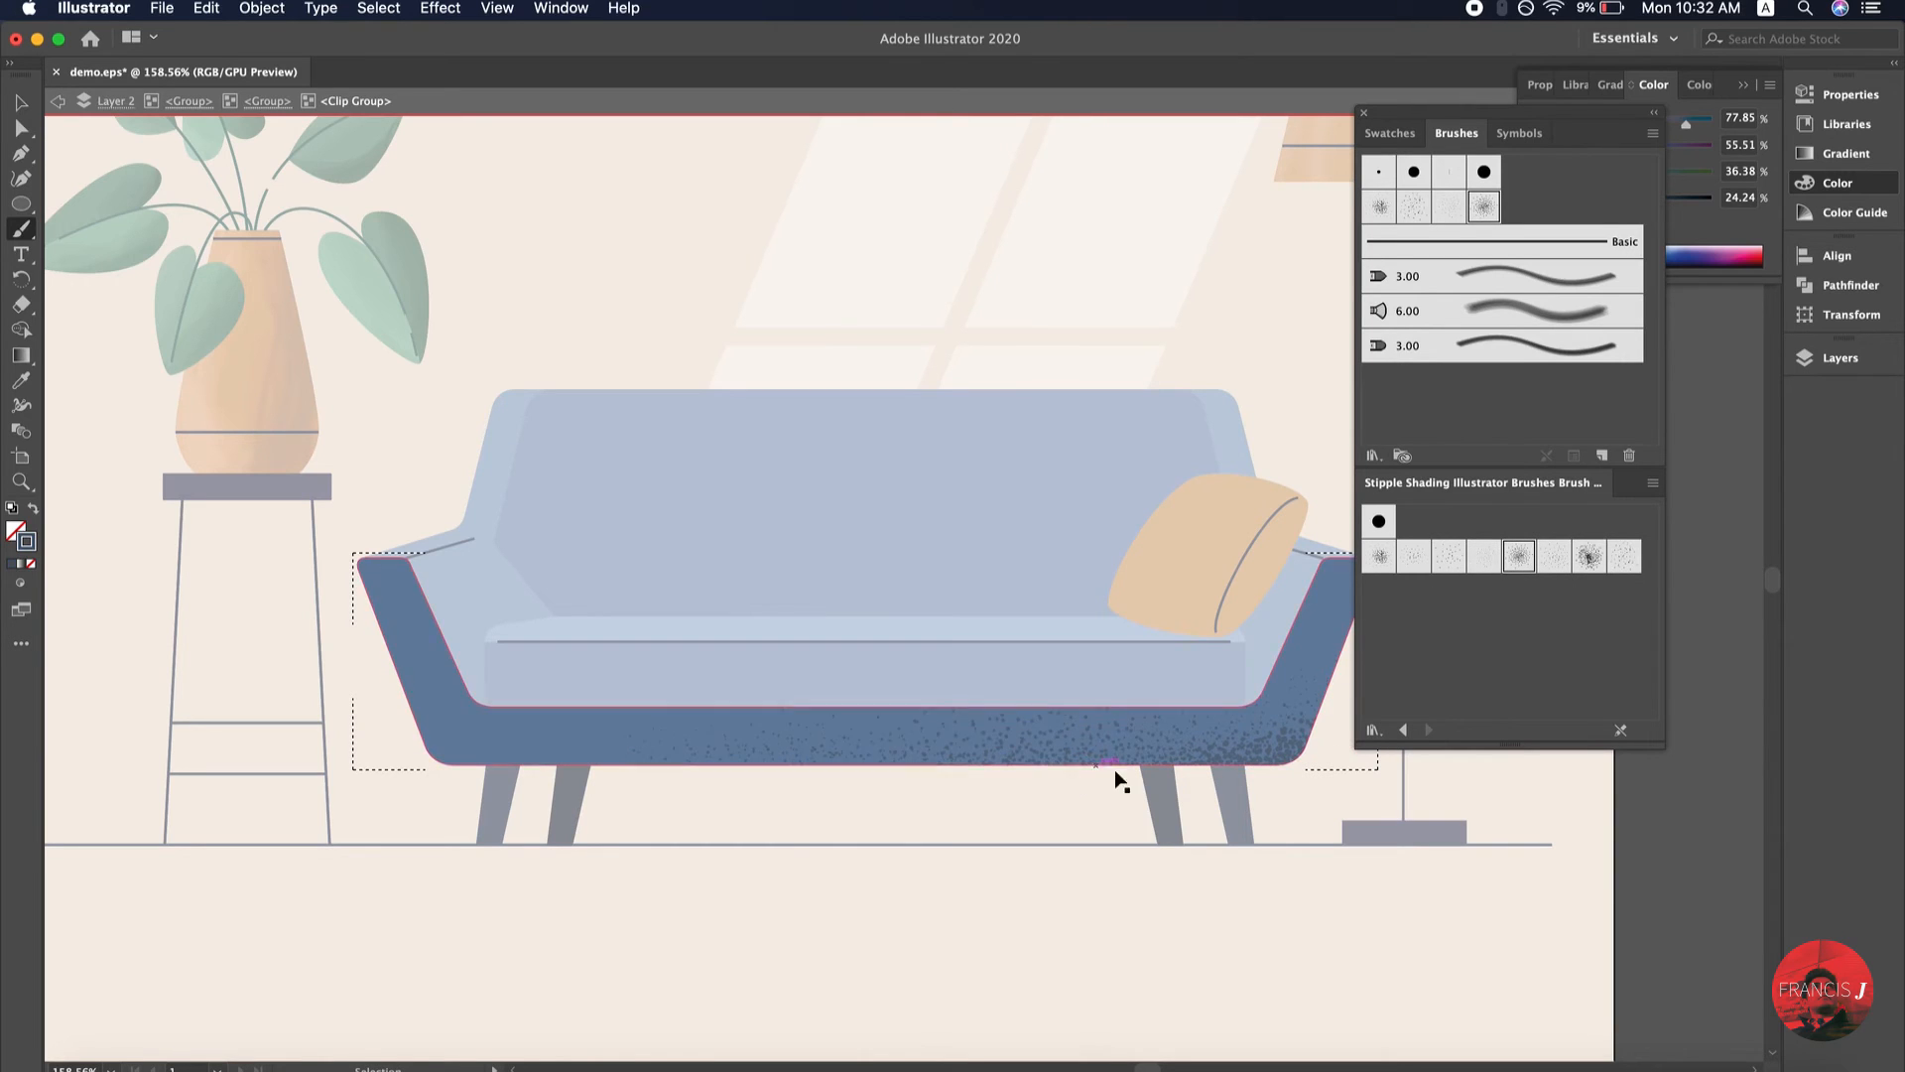
left_click_drag(596, 766, 594, 766)
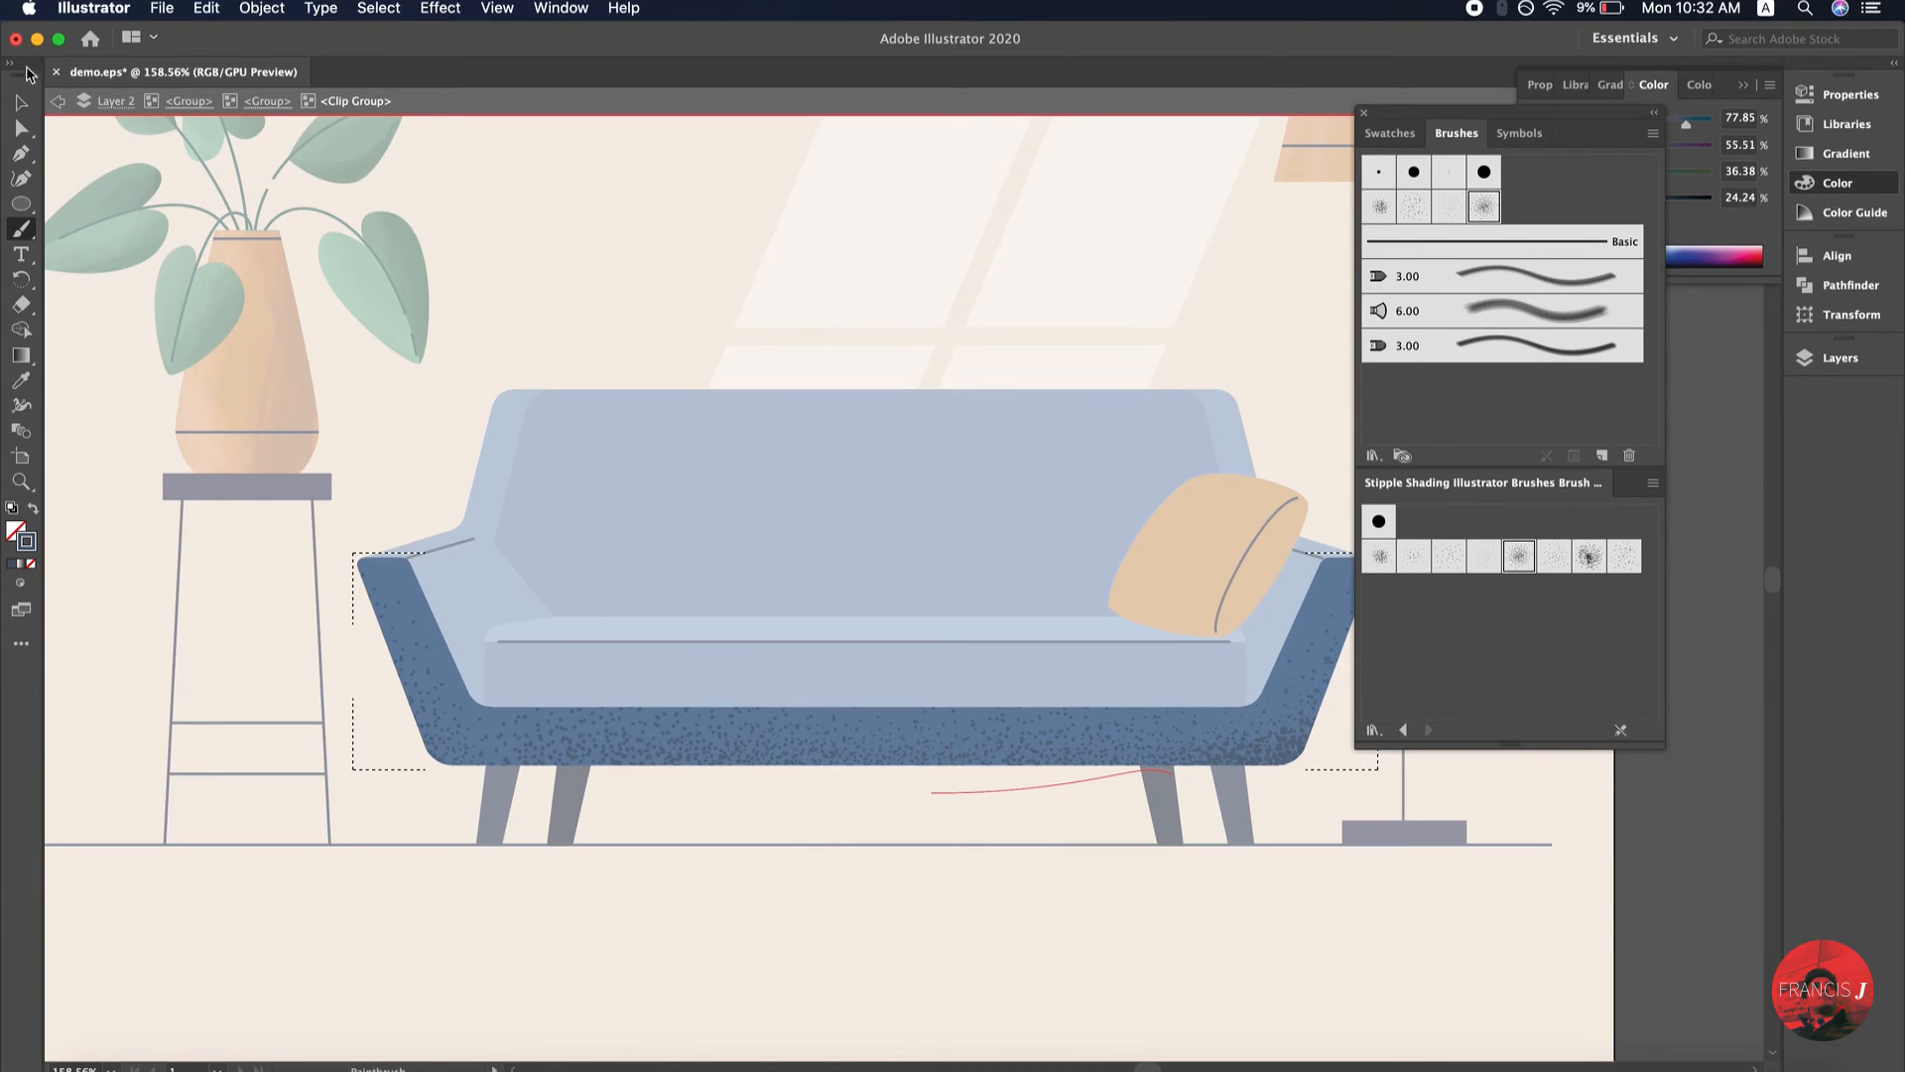
left_click(58, 100)
key("z")
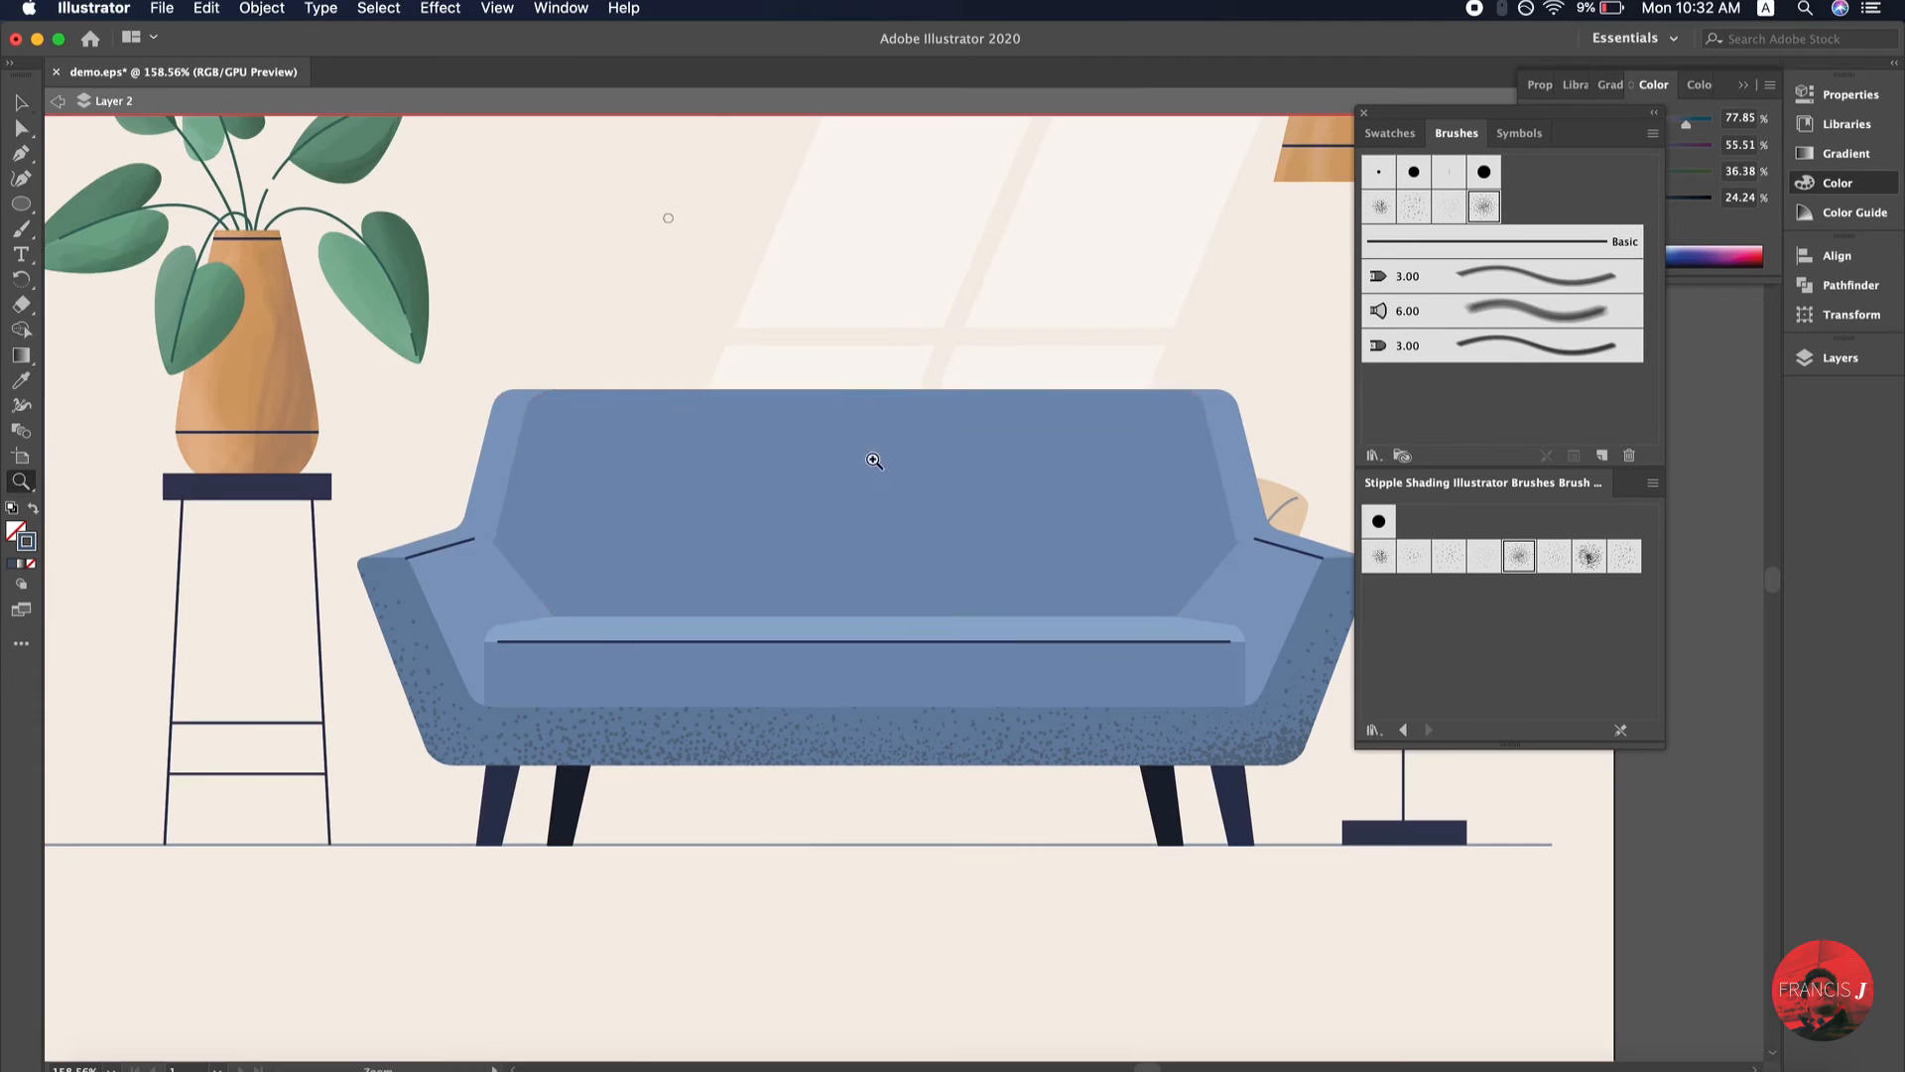
left_click(873, 461, "alt")
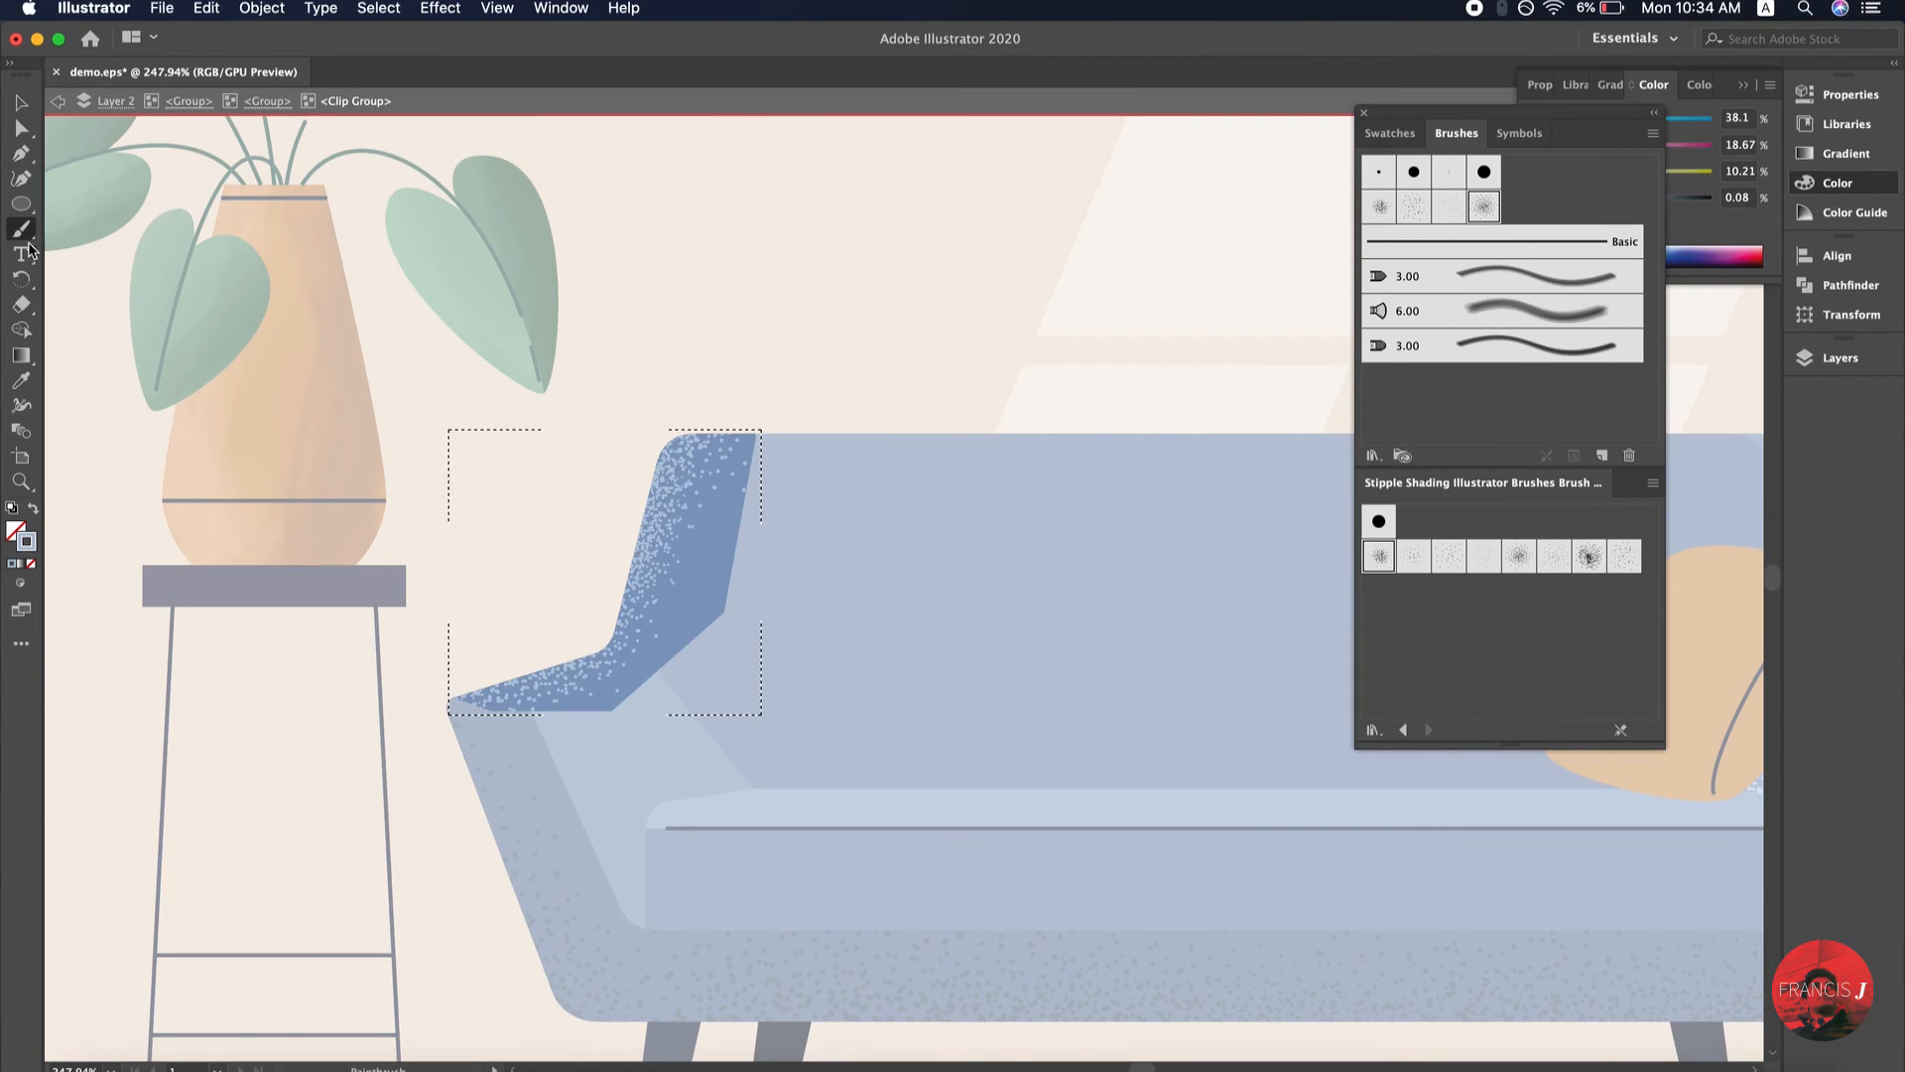
left_click(55, 100)
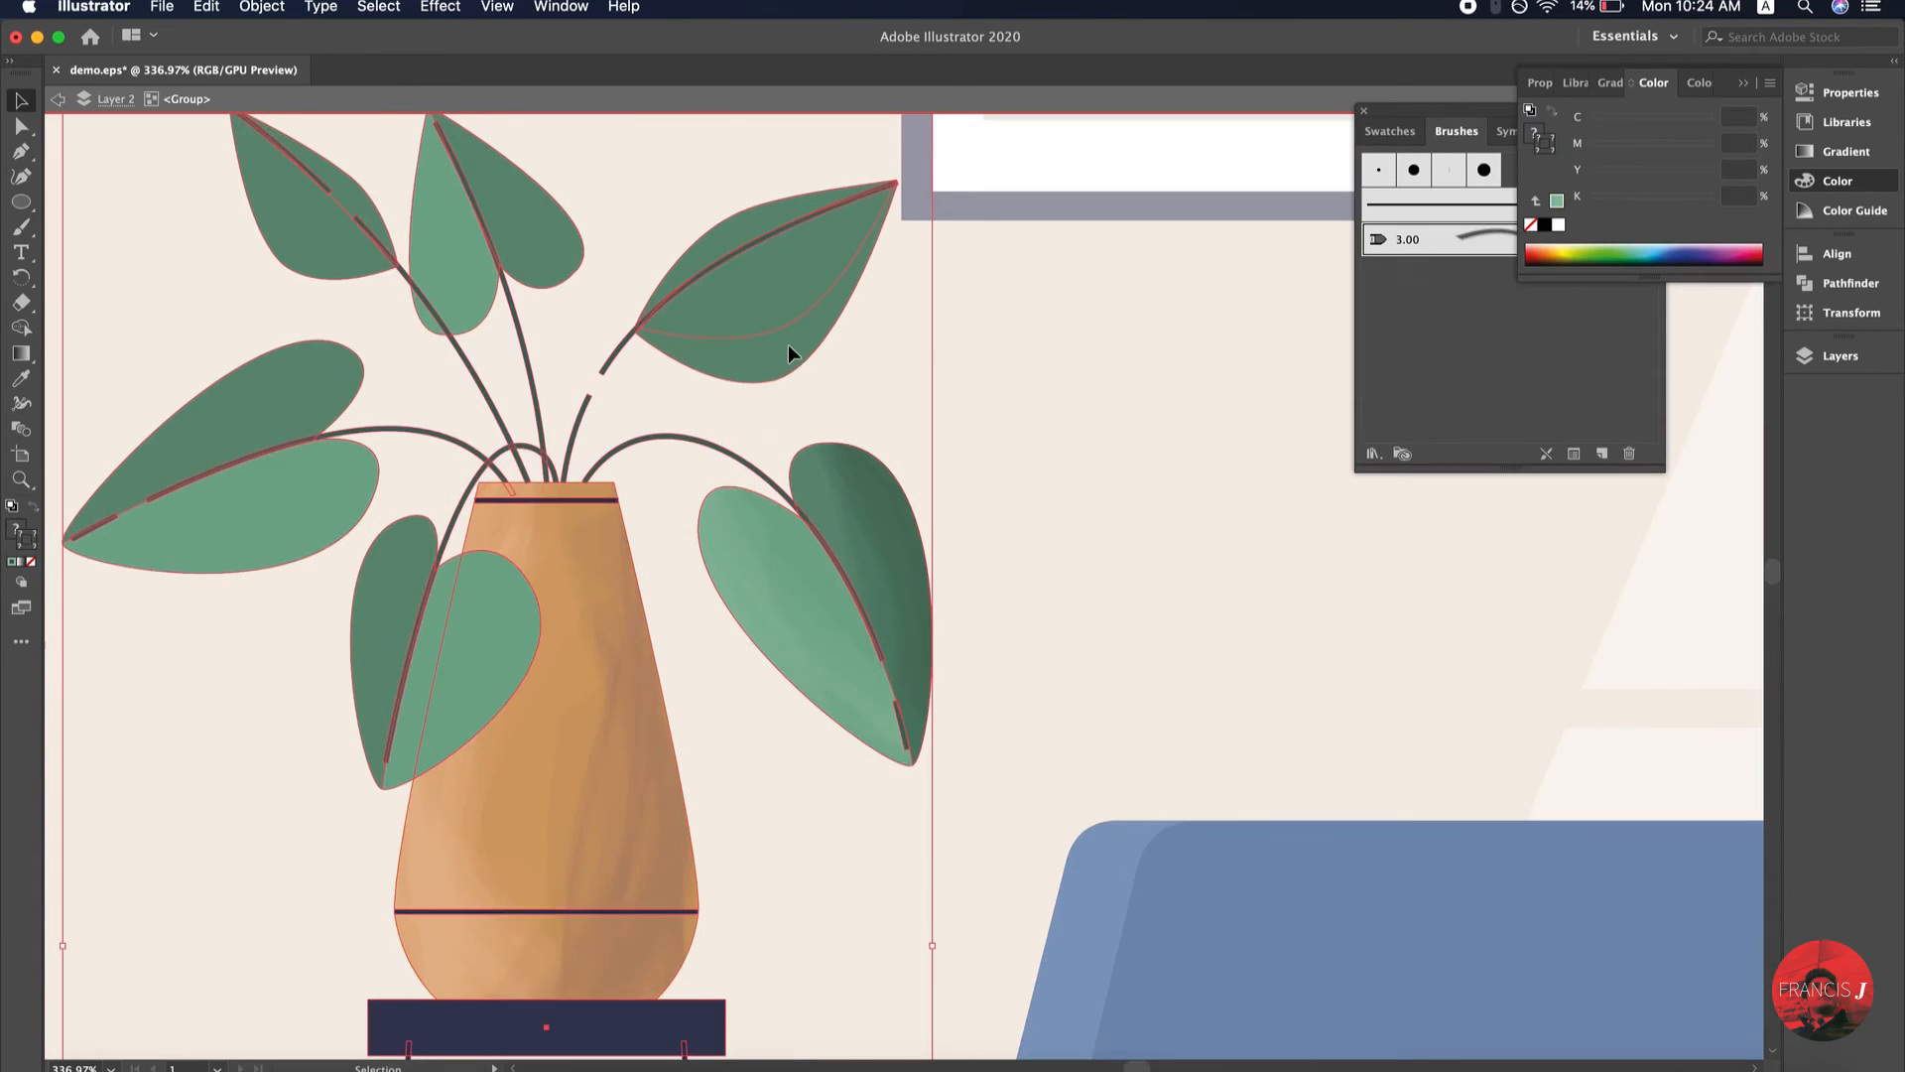
Isolate the upper-right leaf and shade its lower edge with a stroke darkened to about C 73, M 39, Y 65, K 31
double_click(788, 344)
double_click(20, 536)
key("Return")
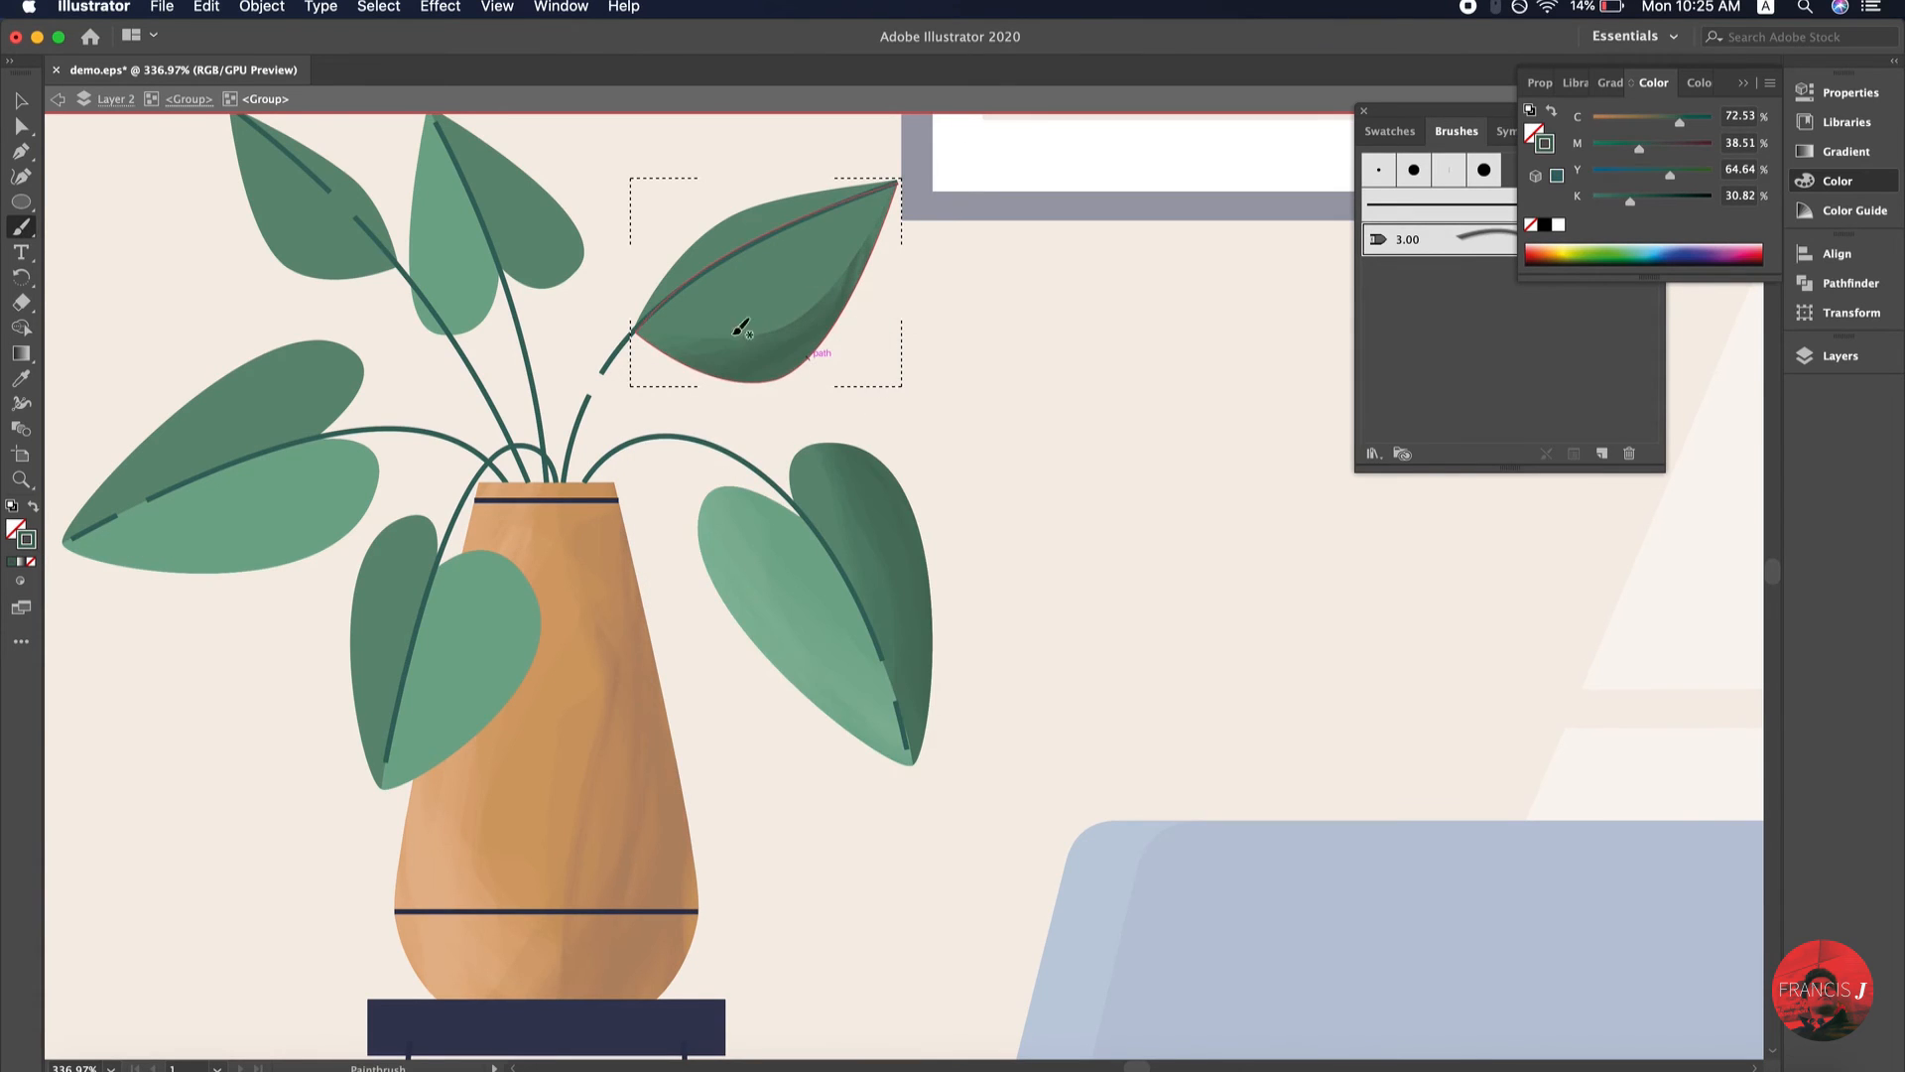
Isolate the upper half of the upper-right leaf and prepare it for Paintbrush strokes in Draw Inside mode
key("v")
double_click(734, 308)
key("shift+d")
key("shift+d")
key("b")
Pick a lighter green stroke, paint highlights along the upper-right leaf's upper half, and leave its isolation
double_click(26, 539)
left_click(741, 510)
key("Return")
left_click_drag(593, 300, 1100, 153)
key("v")
double_click(597, 415)
Isolate the dark right half of the top-center leaf and paint darker green shading on it in Draw Inside mode
scroll(598, 415, "left", 3)
scroll(597, 415, "up", 2)
double_click(705, 336)
double_click(708, 318)
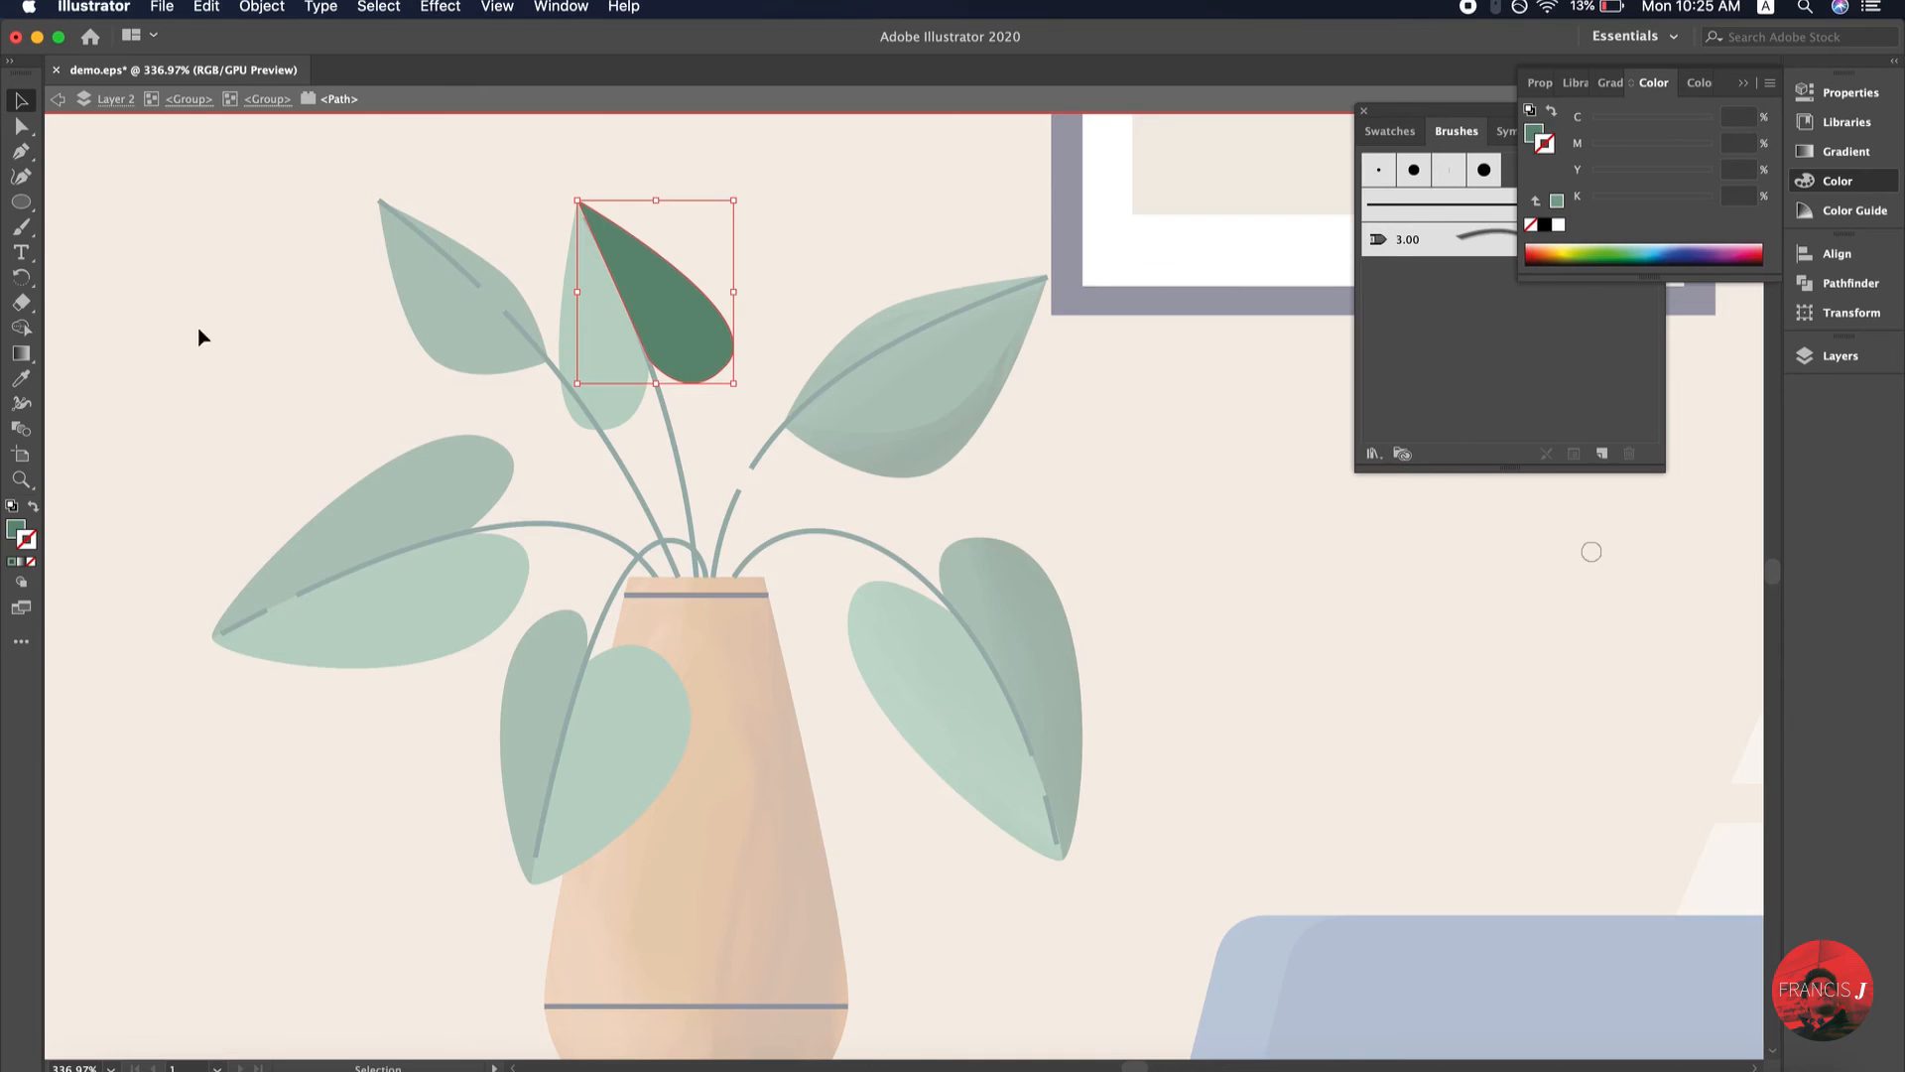
key("shift+d")
key("shift+x")
key("b")
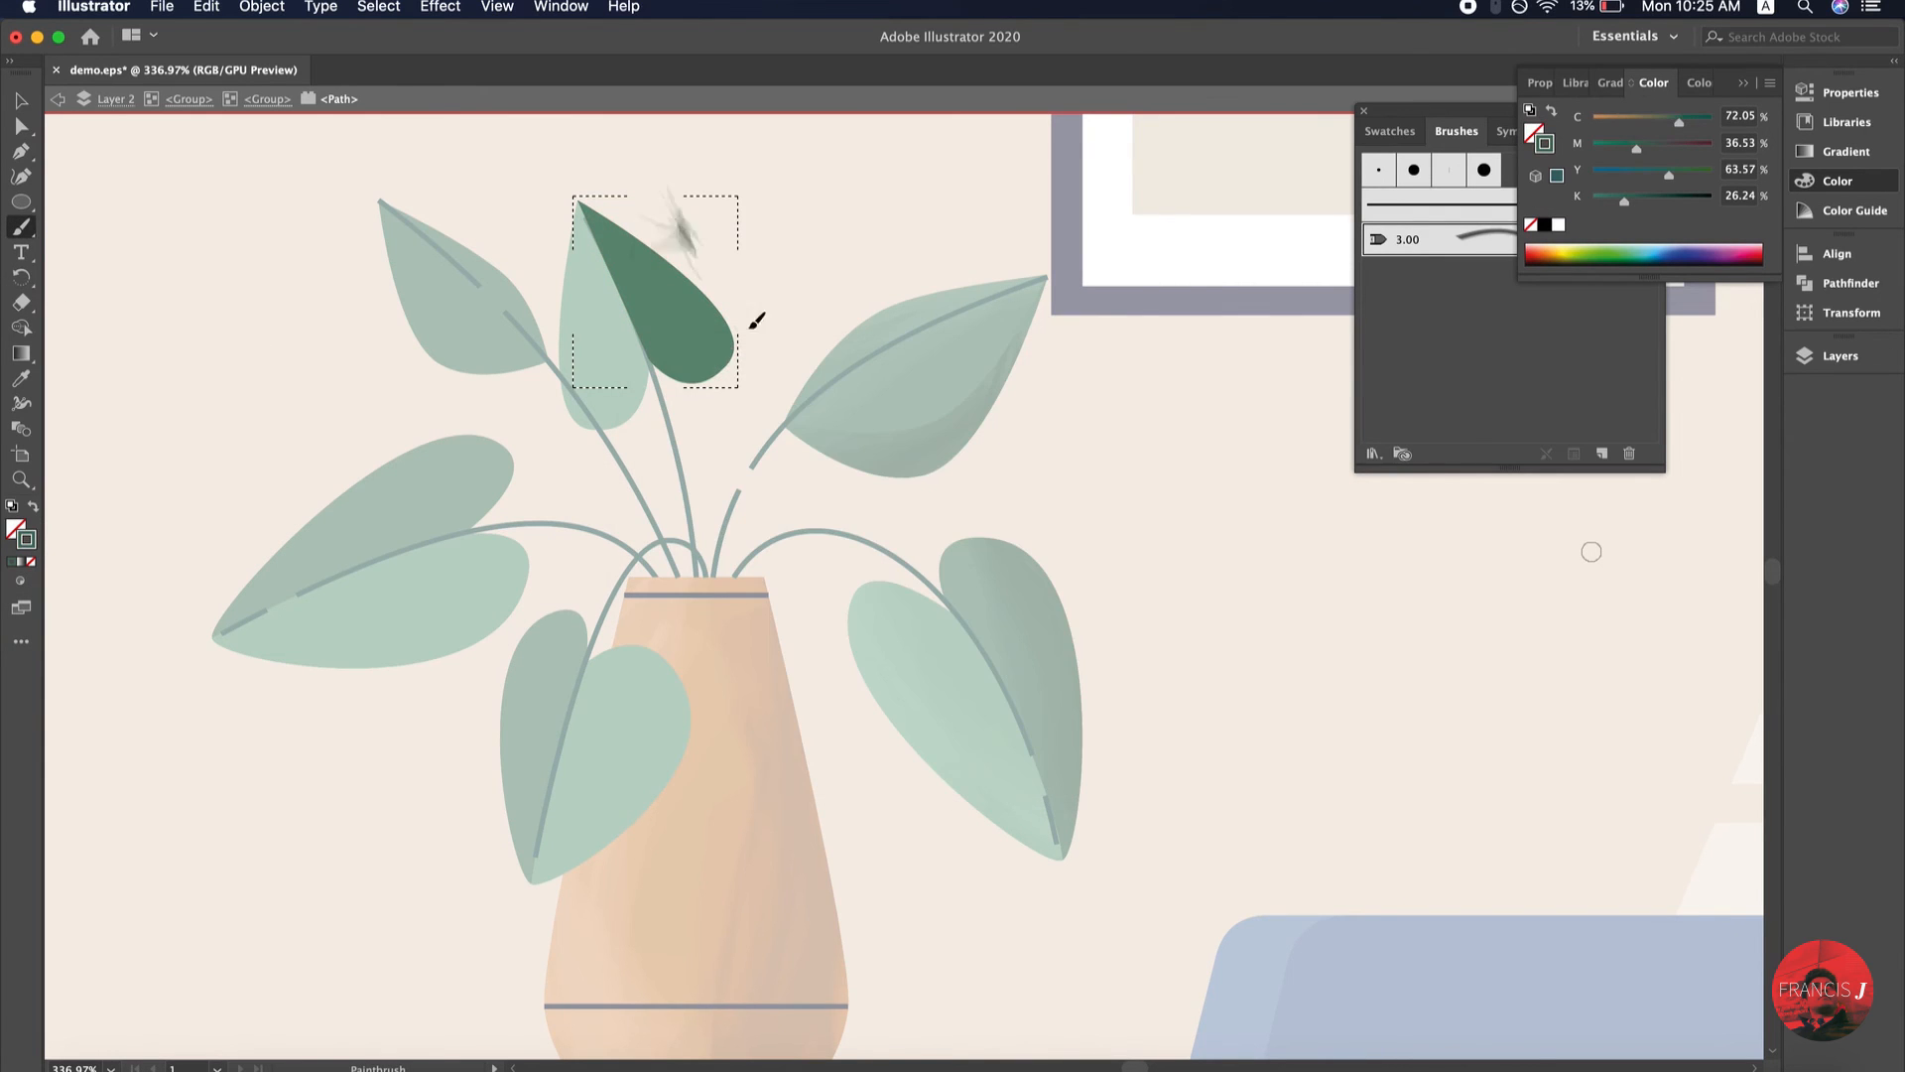
left_click(30, 103)
Isolate the top-center leaf's light left half and prepare it for Draw Inside Paintbrush strokes with its fill color on the stroke
double_click(588, 307)
double_click(588, 307)
left_click(20, 581)
left_click(51, 643)
key("b")
left_click(31, 506)
Lighten the stroke color, paint highlights down the top-center leaf's left half, and exit its isolation
double_click(26, 539)
key("Return")
mouse_move(581, 179)
left_mouse_down()
mouse_move(587, 422)
mouse_move(633, 385)
left_mouse_up()
left_click(57, 100)
left_click(21, 100)
Isolate the lower-left half of the top-left leaf and set up Draw Inside painting with its fill color on the stroke
double_click(426, 323)
double_click(425, 323)
key("shift+d")
left_click(21, 227)
left_click(32, 506)
Lighten the stroke to about C 50, M 16, Y 42, K 2, paint highlights on the top-left leaf's left side and return to Layer 2
double_click(26, 539)
key("Return")
left_click_drag(389, 220, 421, 364)
left_click(20, 100)
left_click(116, 99)
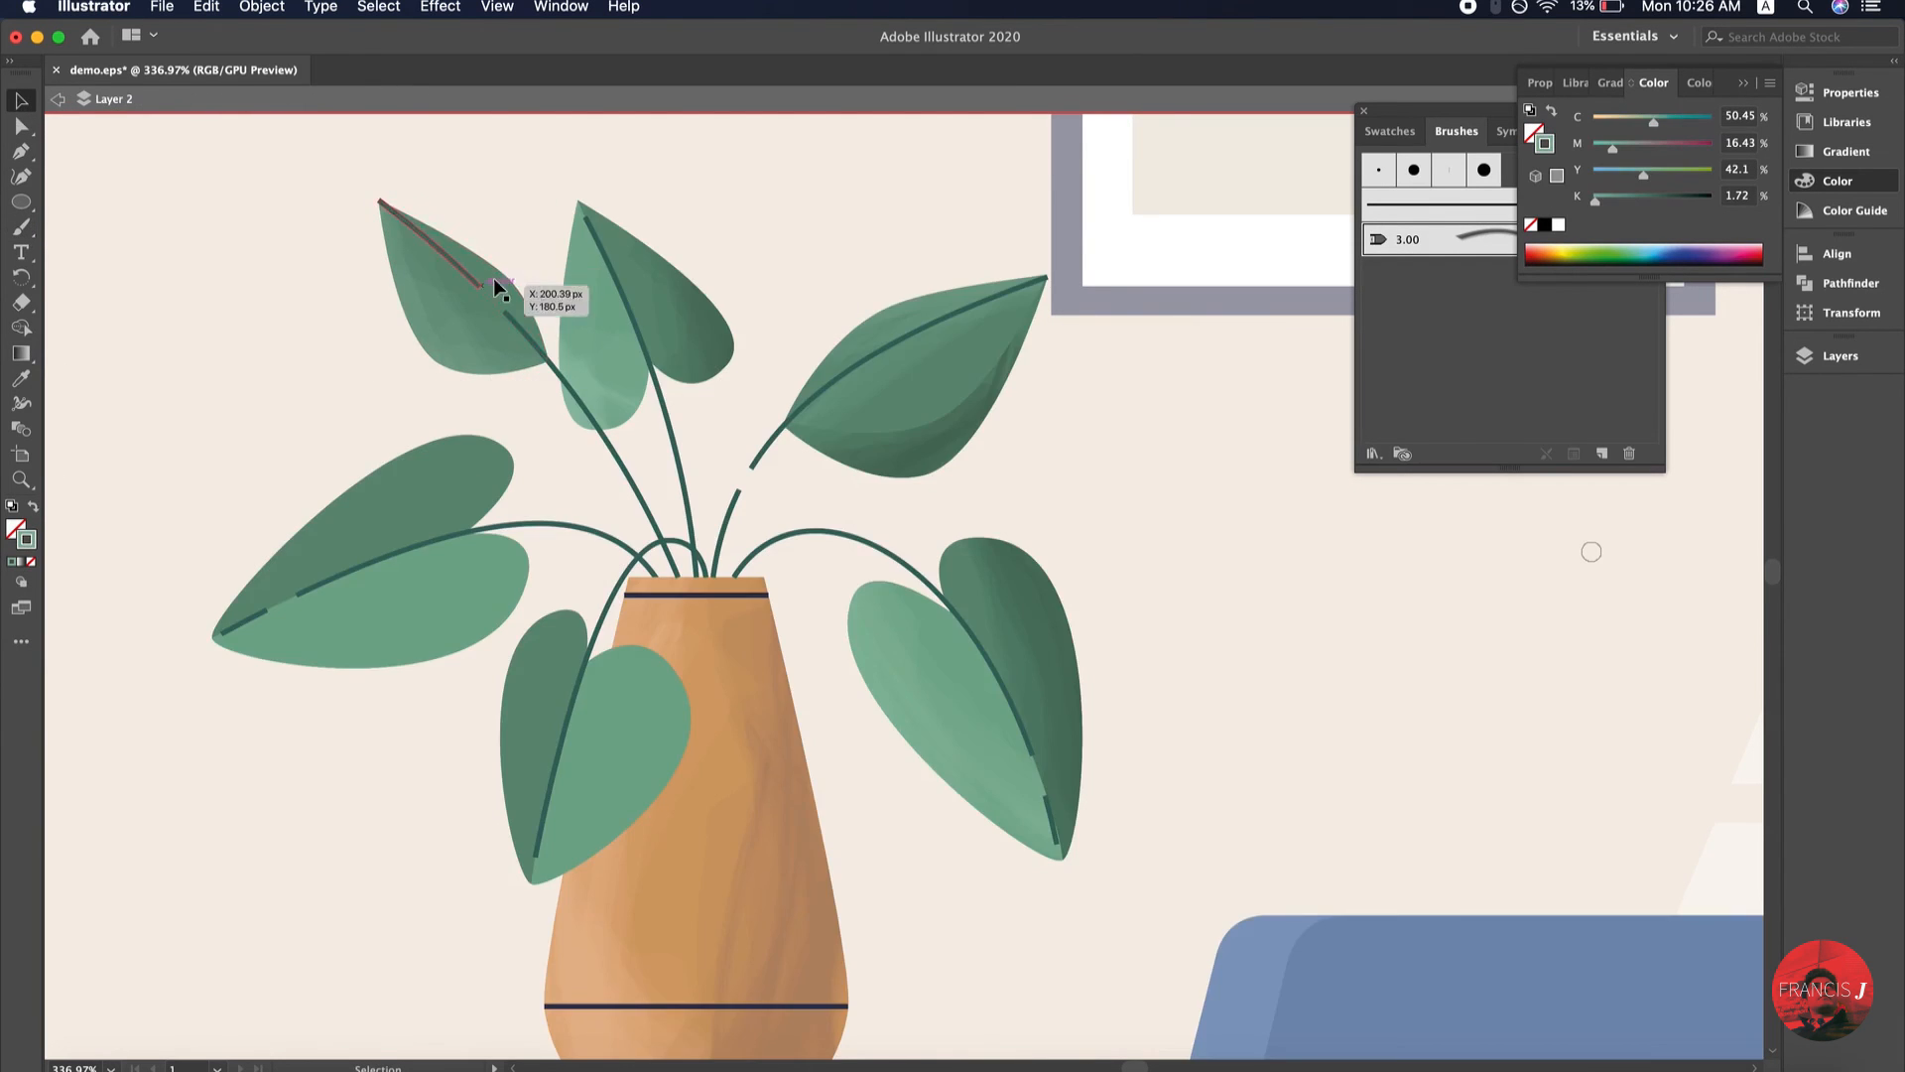
Isolate the upper-right half of the top-left leaf and prepare it for Draw Inside Paintbrush strokes using its fill color
double_click(501, 288)
left_click(29, 580)
left_click(51, 644)
left_click(21, 228)
left_click(32, 506)
Darken the stroke to about C 73, M 38, Y 66, K 31 and paint shading along the top-left leaf's upper half
double_click(26, 539)
key("Return")
left_click_drag(397, 212, 543, 353)
left_click(21, 100)
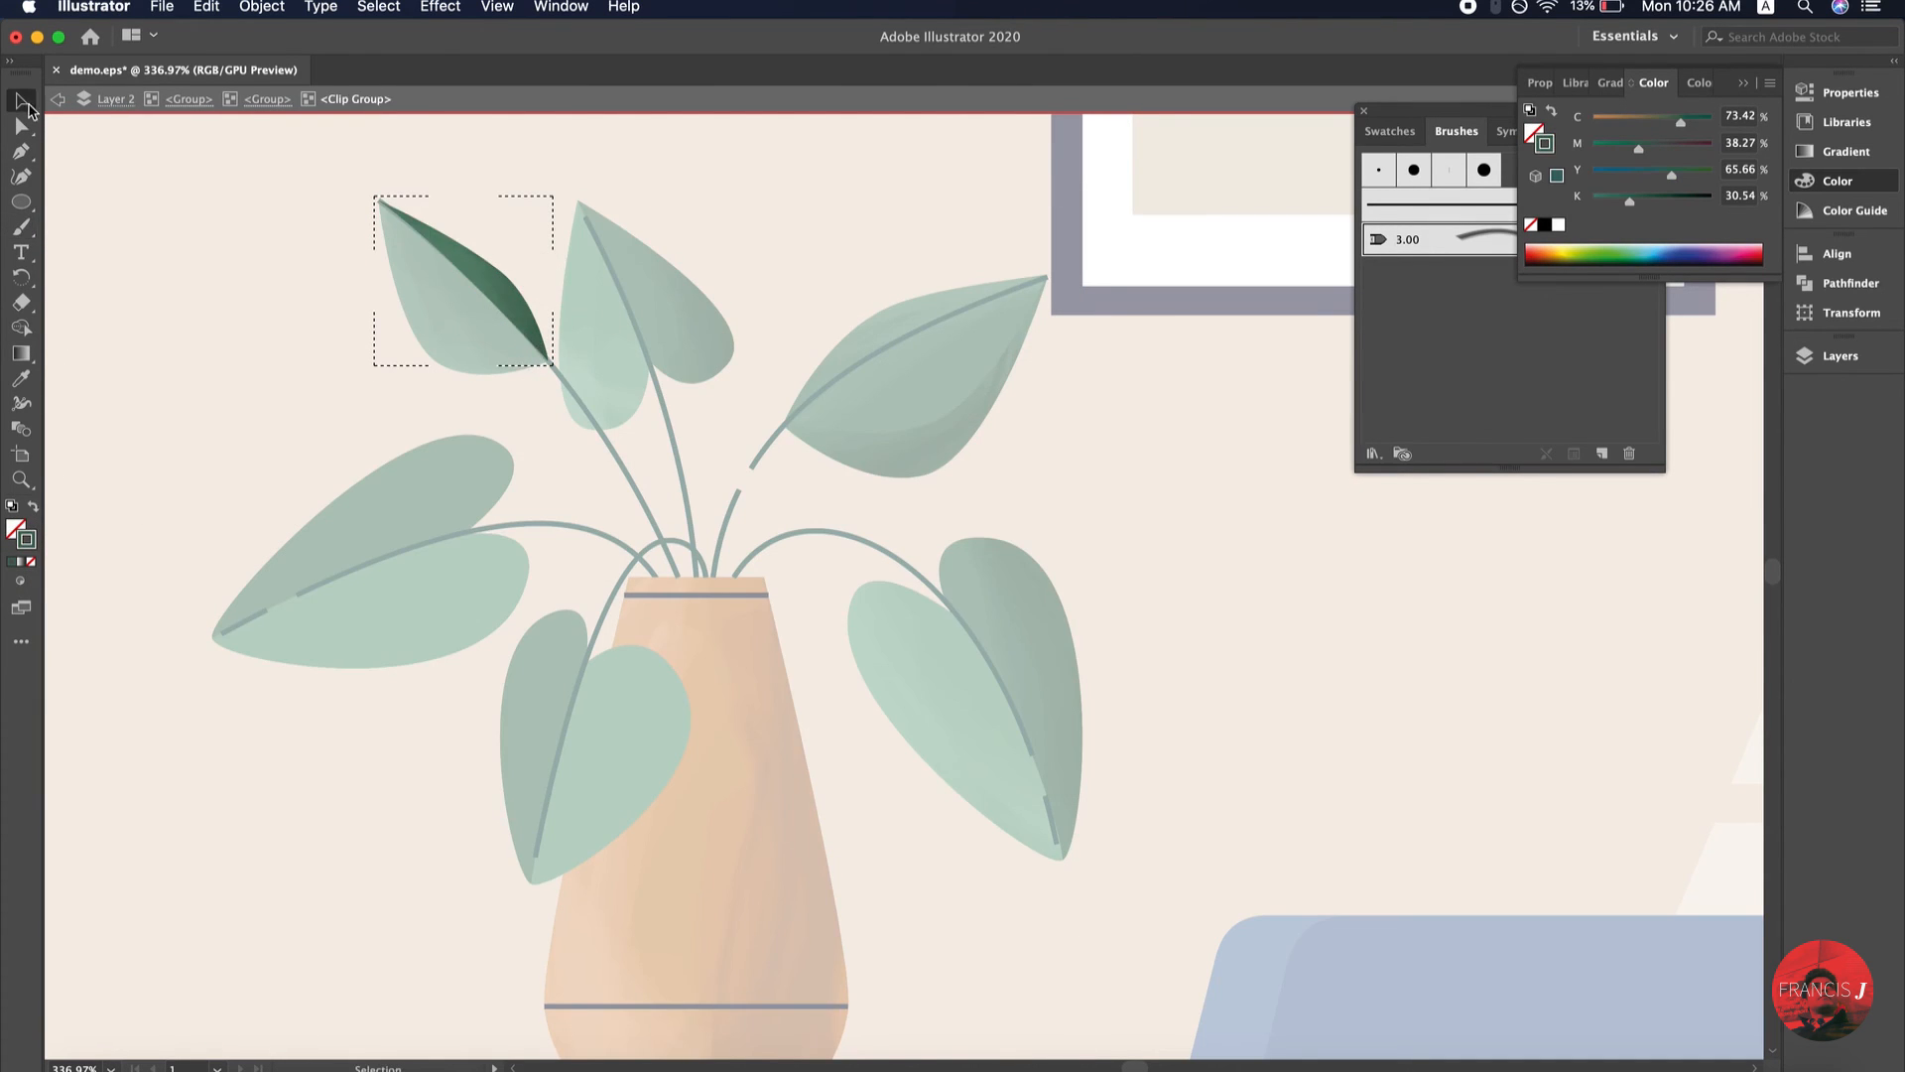
Isolate the dark upper half of the middle-left leaf and set it up for Draw Inside painting with its fill color on the stroke
double_click(508, 361)
double_click(508, 361)
left_click(22, 581)
left_click(51, 643)
left_click(21, 227)
left_click(32, 506)
Darken the stroke to about C 73, M 40, Y 66, K 35, shade the middle-left leaf's upper half, and exit isolation
double_click(26, 539)
left_click(762, 584)
key("Return")
mouse_move(595, 337)
left_mouse_down()
mouse_move(664, 451)
mouse_move(427, 541)
left_mouse_up()
left_click(21, 100)
left_click(58, 99)
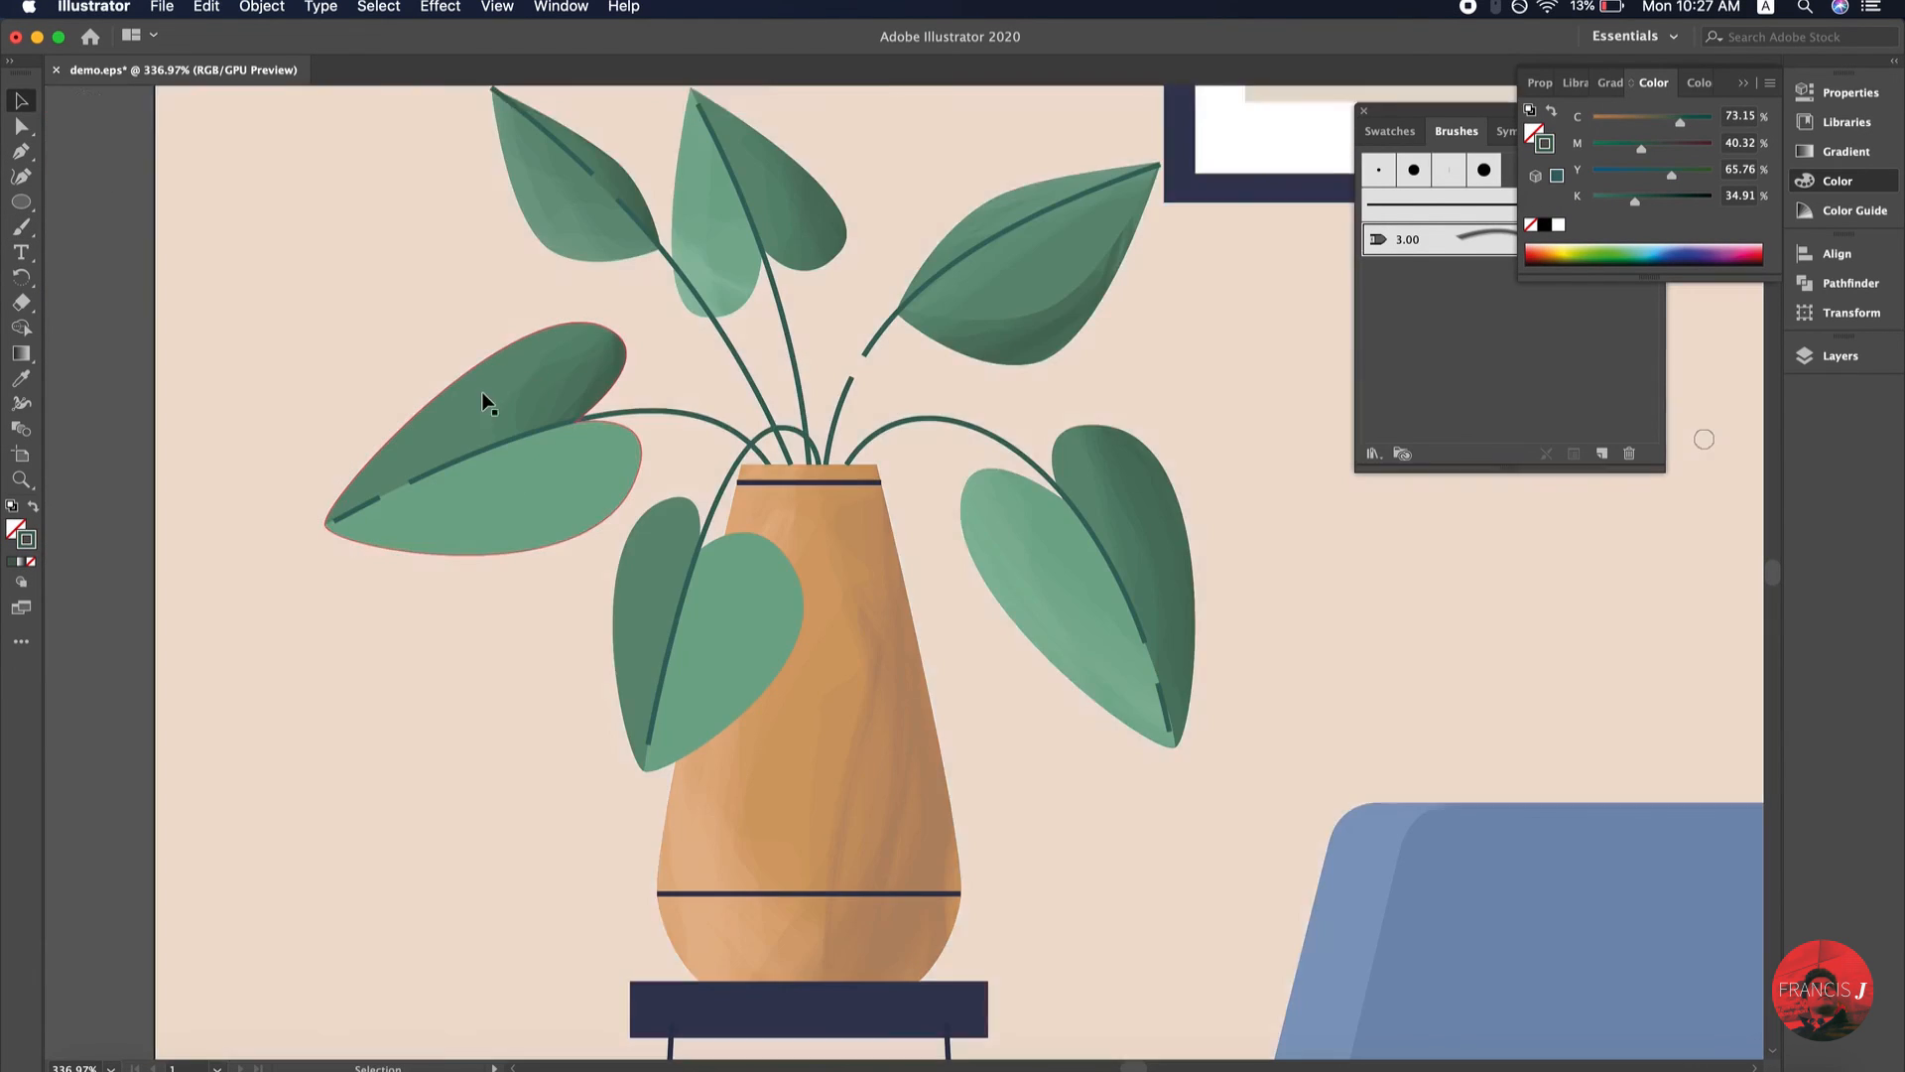
Isolate the middle-left leaf's dark shape again and ready the Paintbrush in Draw Inside mode with the fill swapped onto the stroke
double_click(485, 400)
left_click(21, 581)
left_click(50, 643)
left_click(20, 227)
left_click(32, 507)
Lighten the stroke to about C 49, M 11, Y 41, K 0, paint highlights along the dark leaf shape's upper edge, and exit isolation
double_click(26, 538)
key("Return")
left_click_drag(436, 508, 596, 363)
left_click(21, 100)
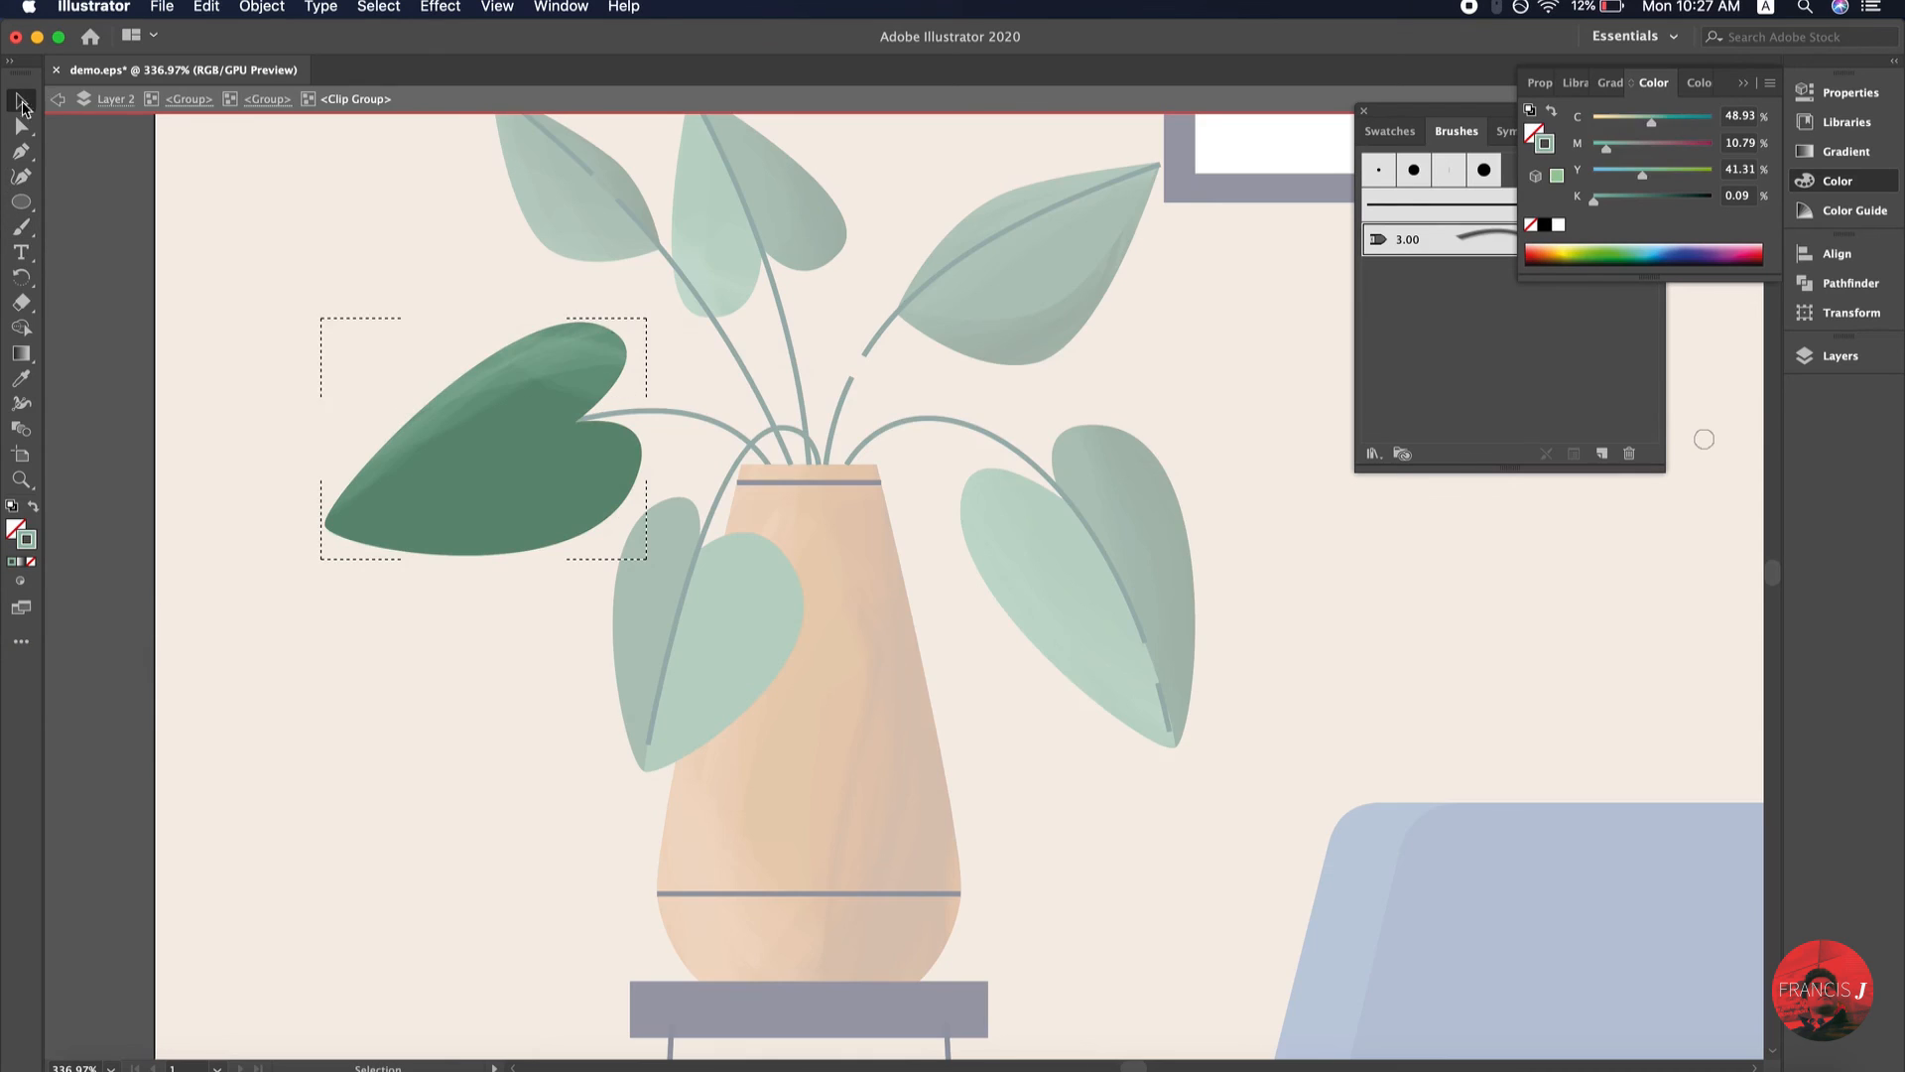
left_click(57, 99)
Isolate the light lower half of the middle-left leaf and prepare Draw Inside Paintbrush strokes with its fill color on the stroke
double_click(538, 524)
left_click(21, 581)
left_click(50, 643)
left_click(21, 227)
left_click(32, 506)
Darken the stroke color to #436b54, shade the middle-left leaf's lower half, and return to Layer 2
double_click(26, 538)
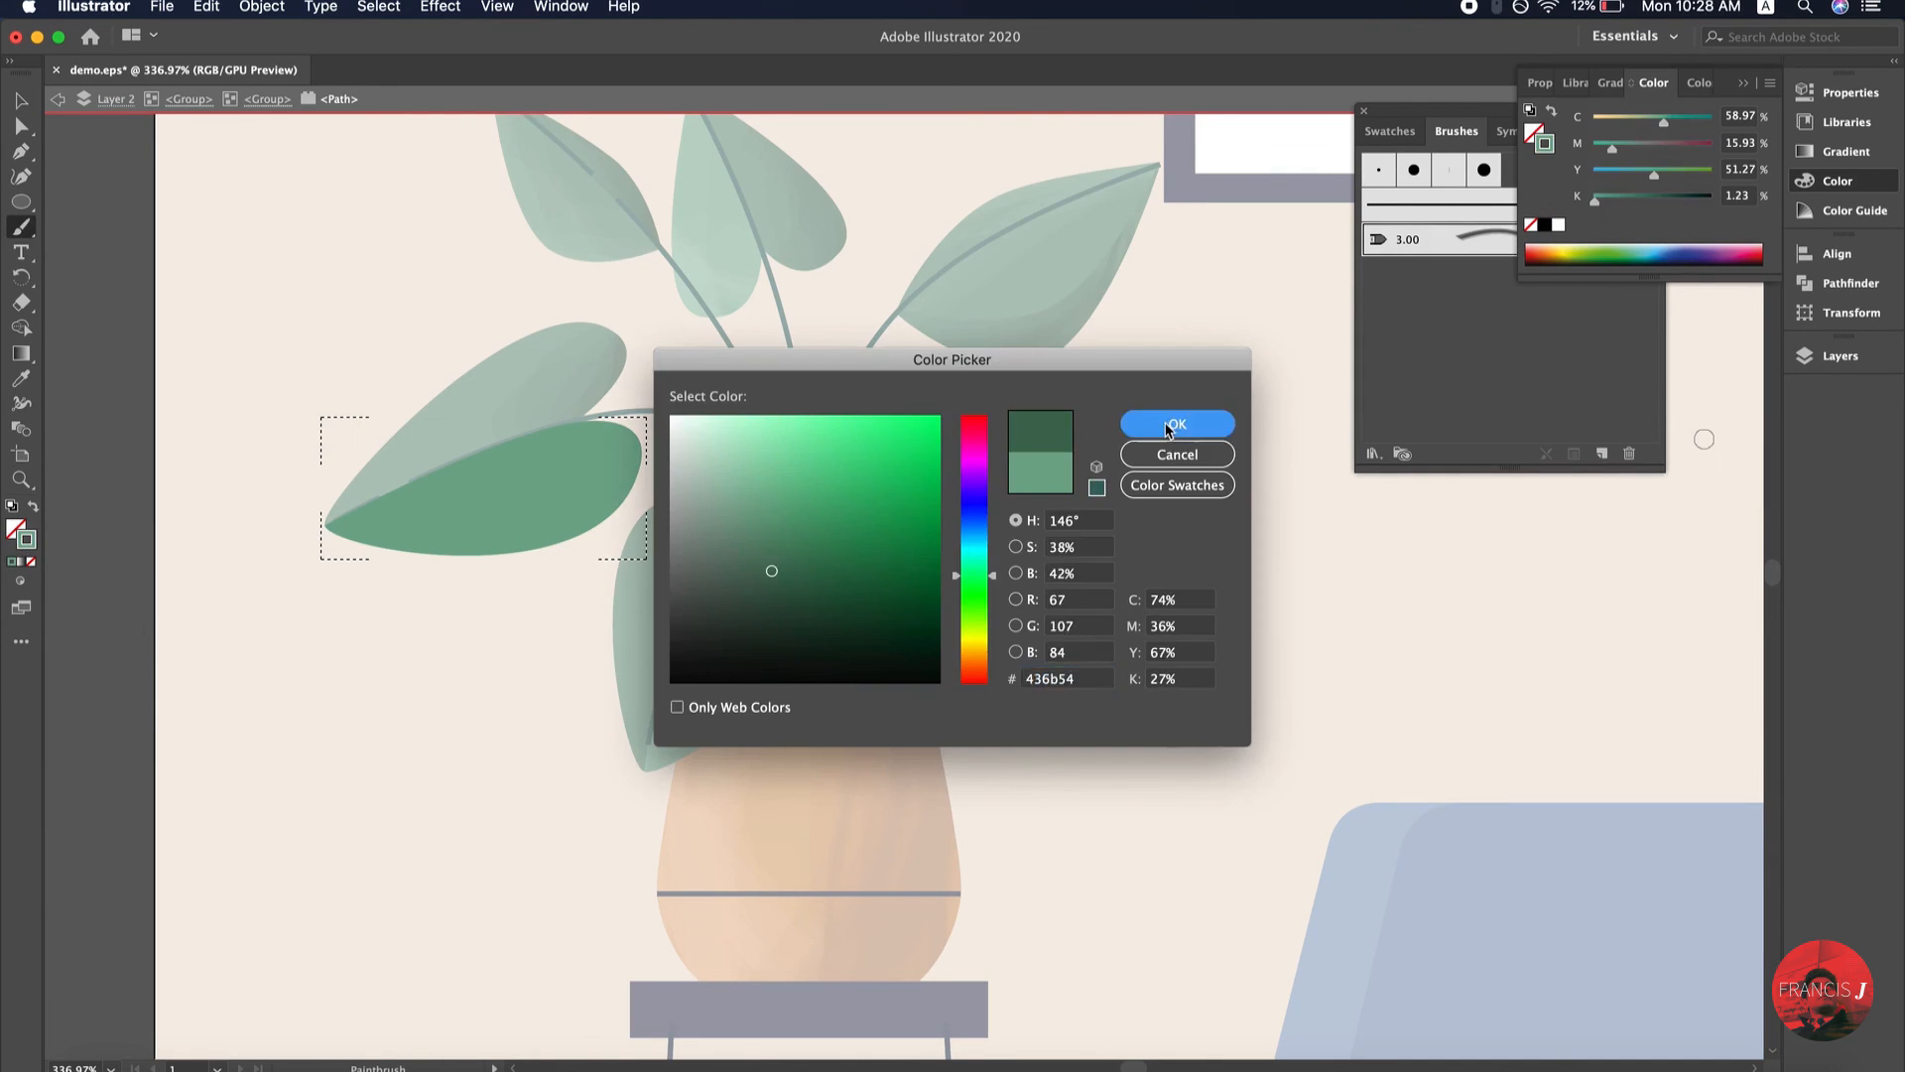
key("Return")
left_click(21, 100)
left_click(116, 99)
Isolate the light right half of the leaf in front of the vase and set Draw Inside mode with its fill color on the stroke
left_click_drag(753, 612, 705, 576)
double_click(705, 578)
double_click(705, 577)
double_click(705, 578)
left_click(21, 581)
left_click(50, 643)
left_click(32, 506)
Darken the stroke to about C 70, M 32, Y 63, K 18, shade the right half of the leaf over the vase, and exit isolation
double_click(26, 539)
left_click(765, 553)
key("Return")
left_click_drag(554, 779, 675, 496)
left_click(21, 100)
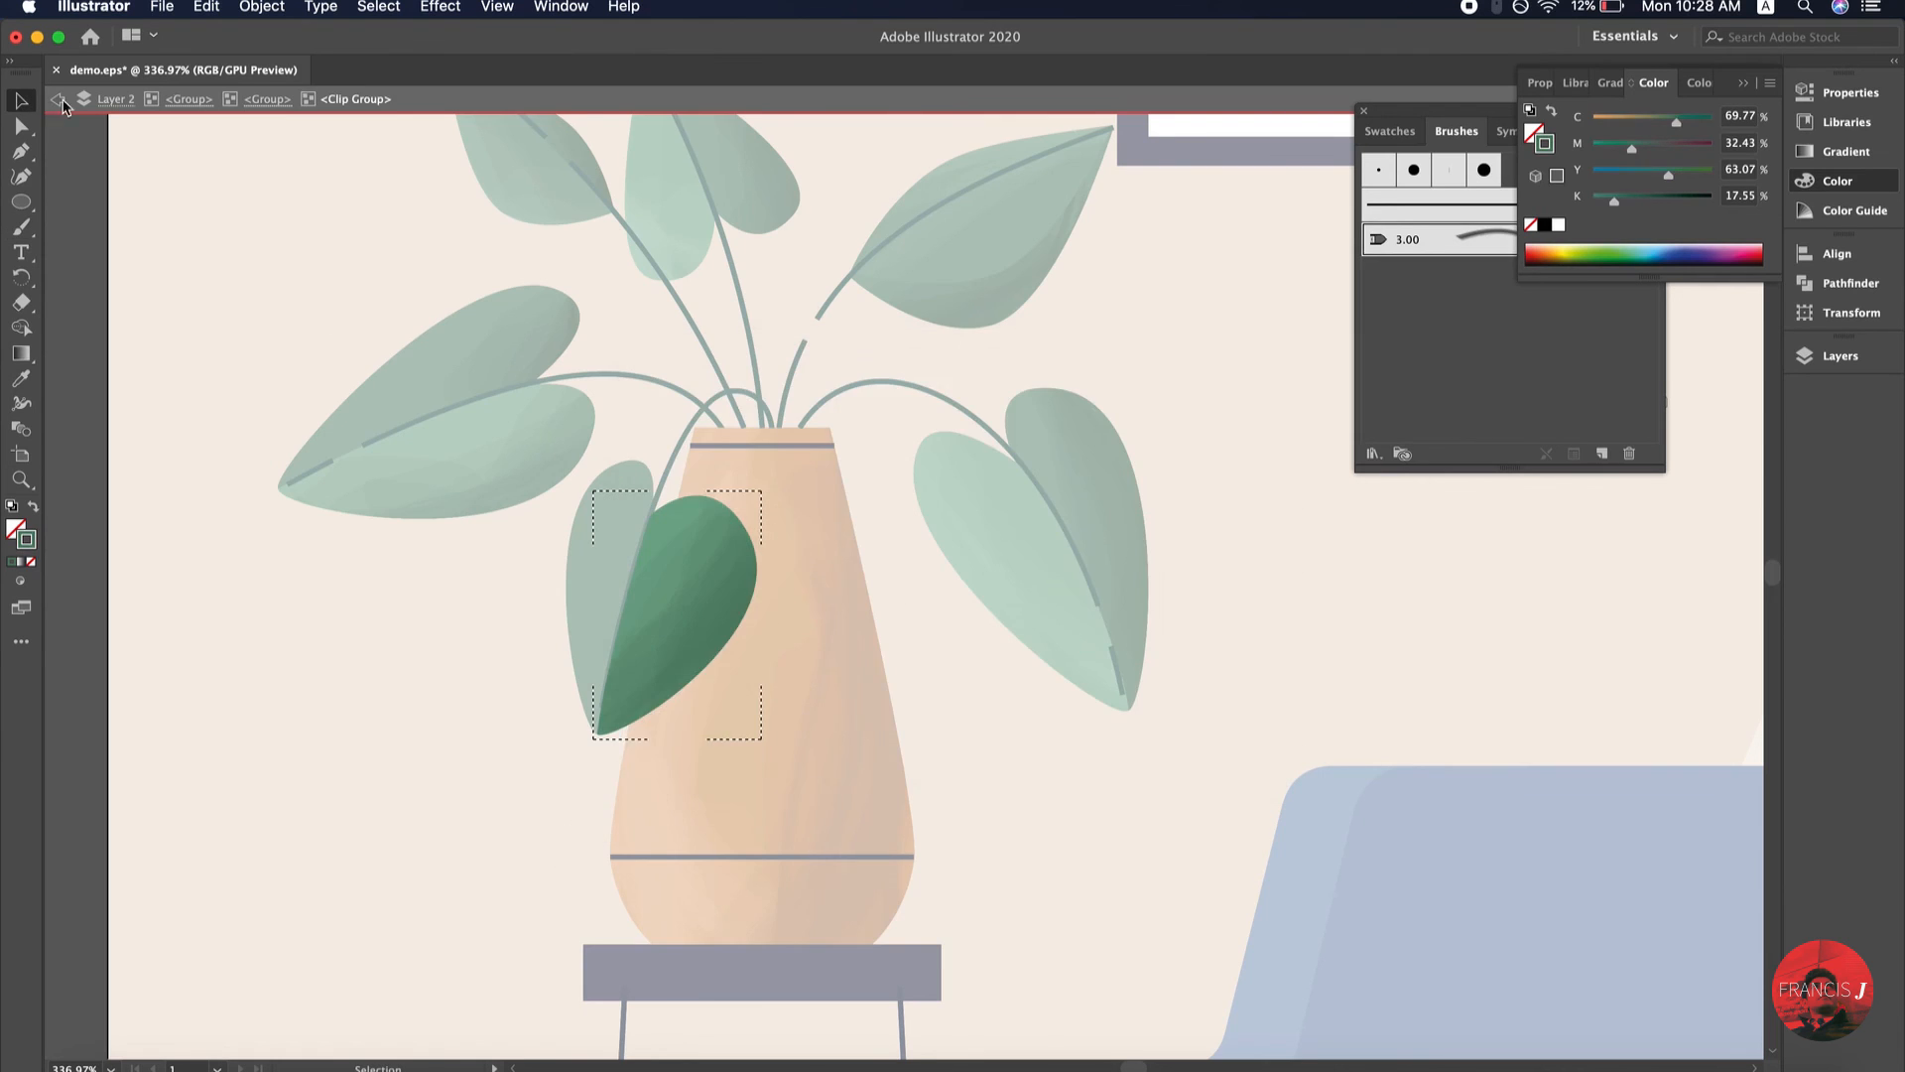
left_click(58, 99)
Isolate the dark shape of the leaf over the vase and set Draw Inside mode with its fill color swapped onto the stroke
double_click(608, 494)
left_click(21, 580)
left_click(50, 643)
left_click(31, 506)
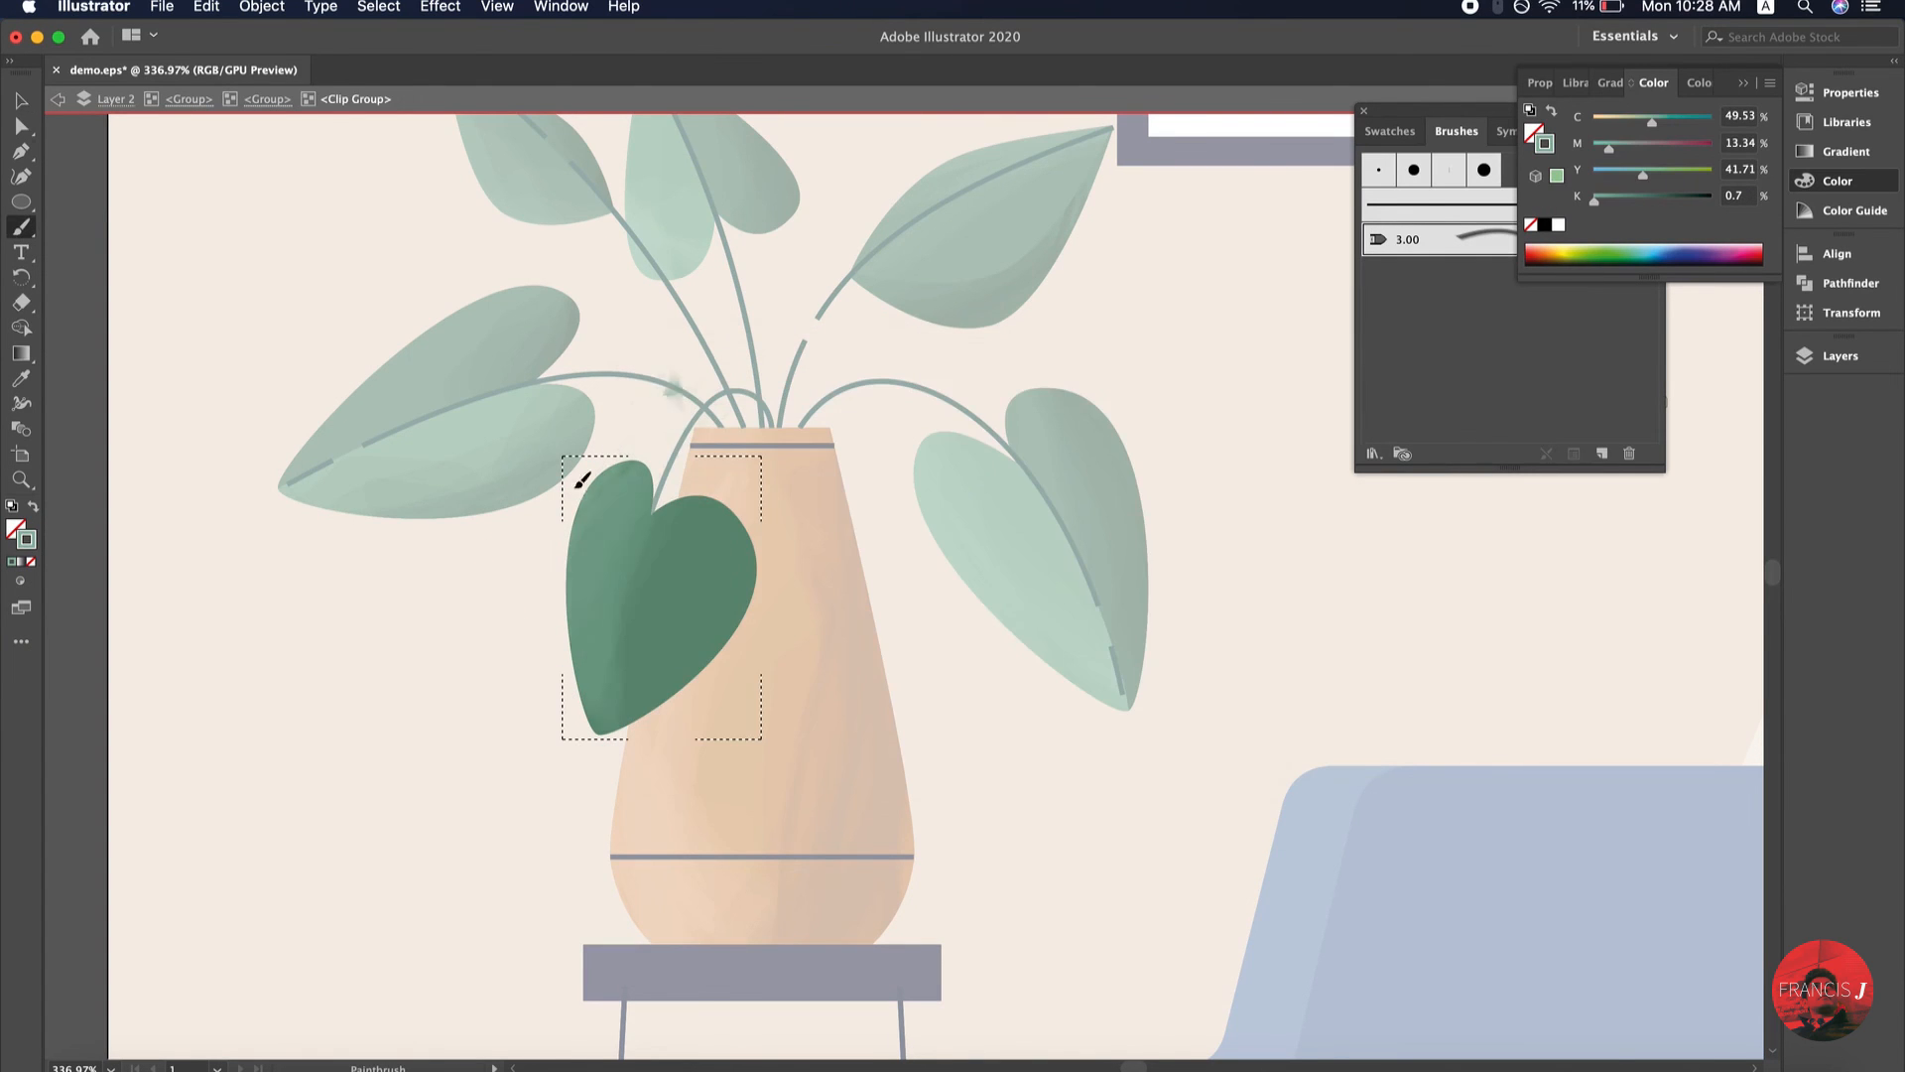